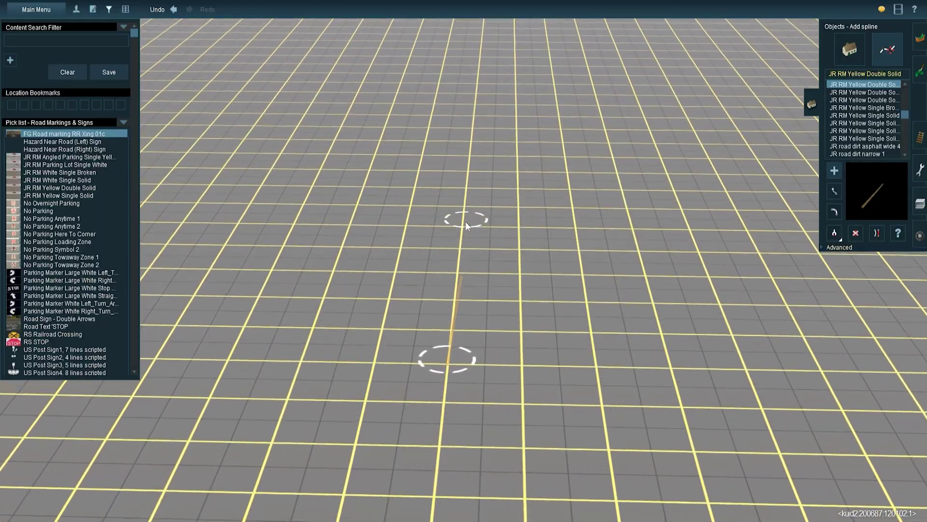
Step: Lay two crossing JR RM Yellow Double Solid splines along the grid lines, and select the JR RM Yellow Single Solid spline
{"action": "key", "text": "Up"}
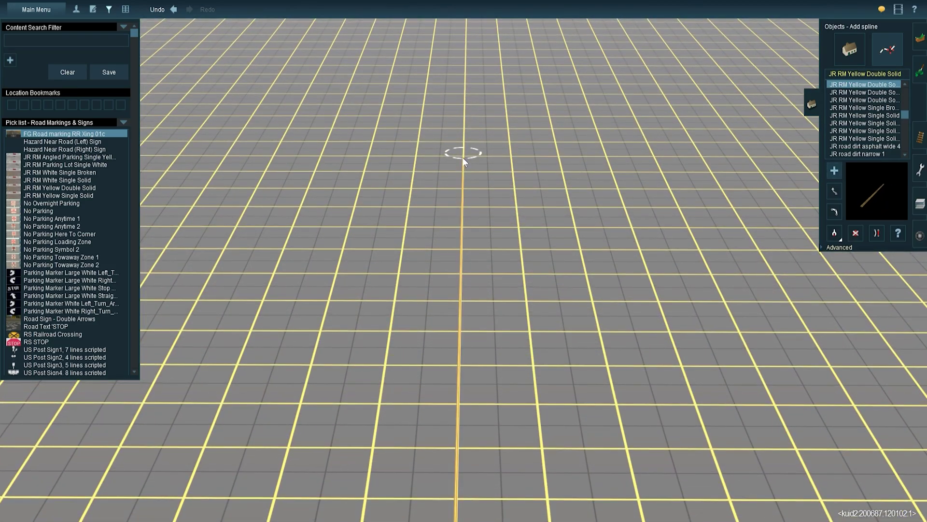
{"action": "mouse_move", "coordinate": [462, 158]}
{"action": "right_mouse_down"}
{"action": "mouse_move", "coordinate": [448, 341]}
{"action": "mouse_move", "coordinate": [460, 269]}
{"action": "right_mouse_up"}
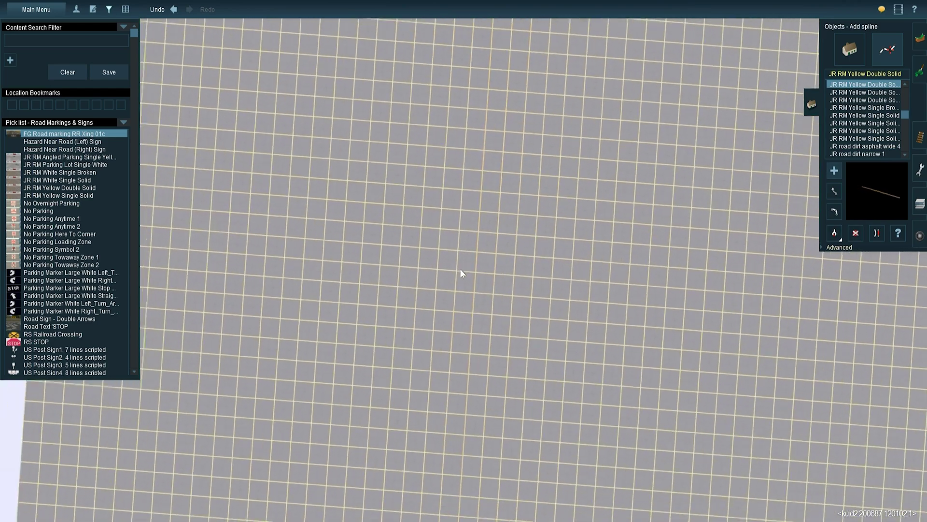
{"action": "scroll", "coordinate": [460, 269], "scroll_direction": "down", "scroll_amount": 5}
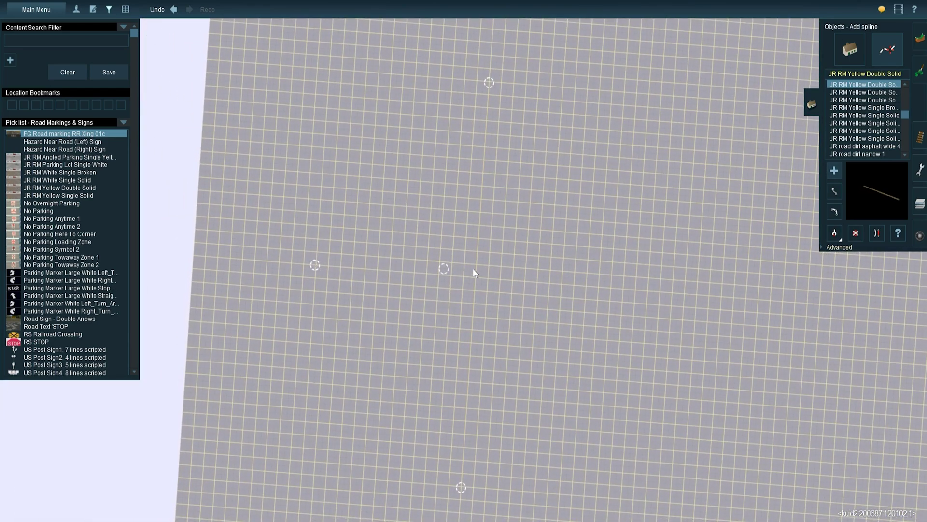
{"action": "scroll", "coordinate": [608, 288], "scroll_direction": "up", "scroll_amount": 5}
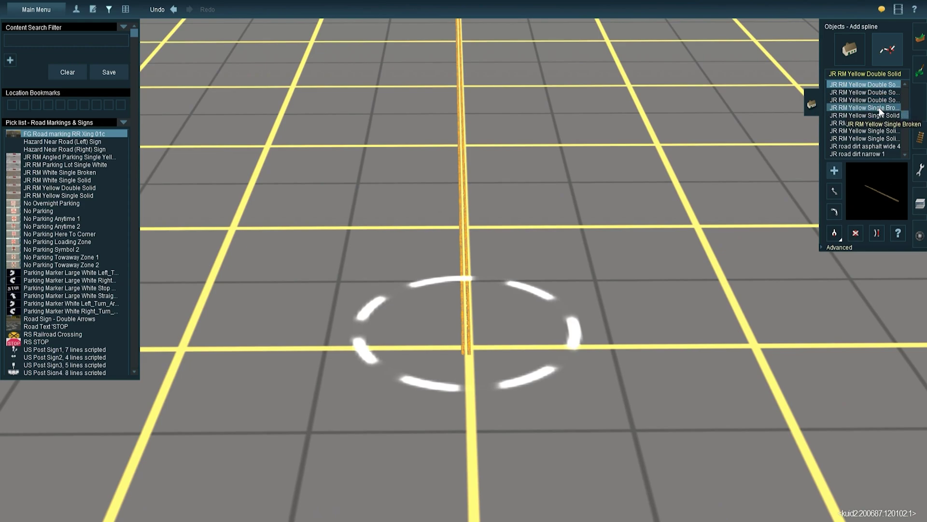
{"action": "left_click", "coordinate": [880, 115]}
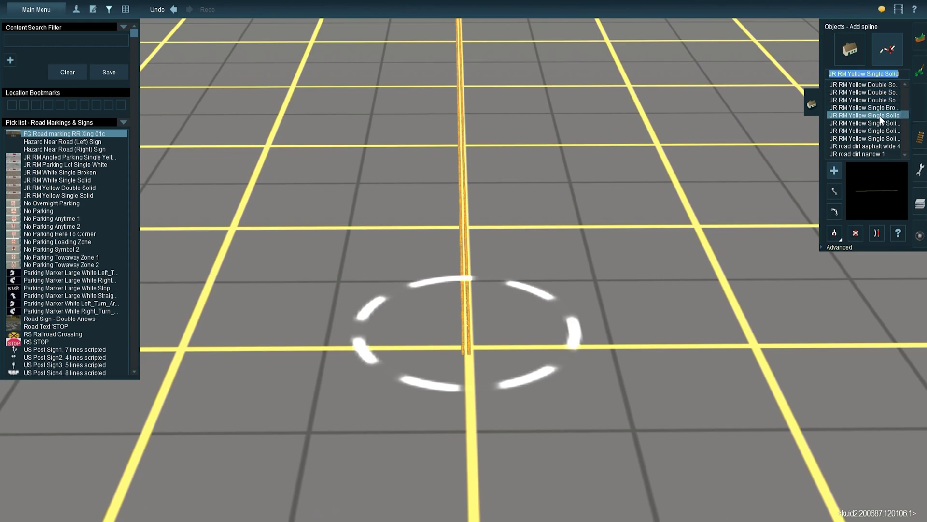
{"action": "scroll", "coordinate": [877, 131], "scroll_direction": "up", "scroll_amount": 2}
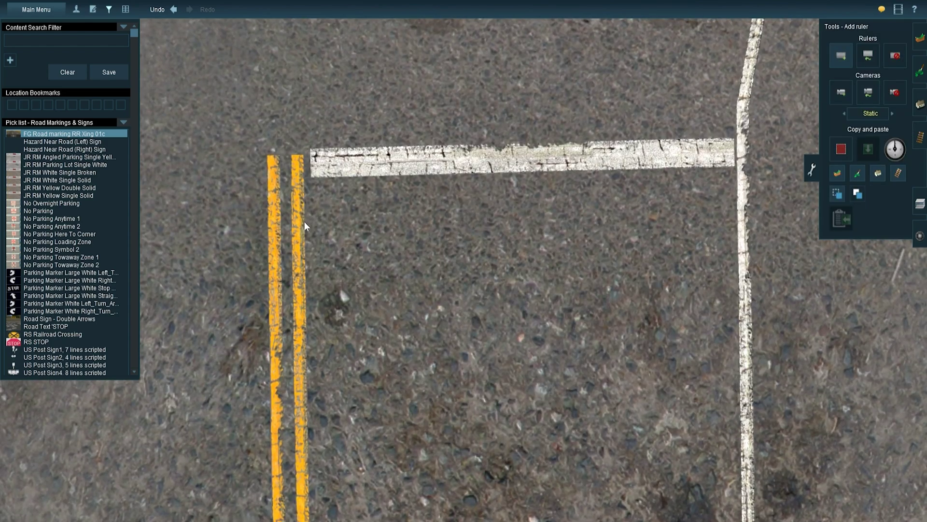
Step: Measure the lane width at the finished intersection with a ruler, from the yellow double line to the white edge line
{"action": "left_click", "coordinate": [304, 221]}
{"action": "left_click_drag", "start_coordinate": [338, 221], "coordinate": [744, 219]}
{"action": "scroll", "coordinate": [583, 233], "scroll_direction": "down", "scroll_amount": 8}
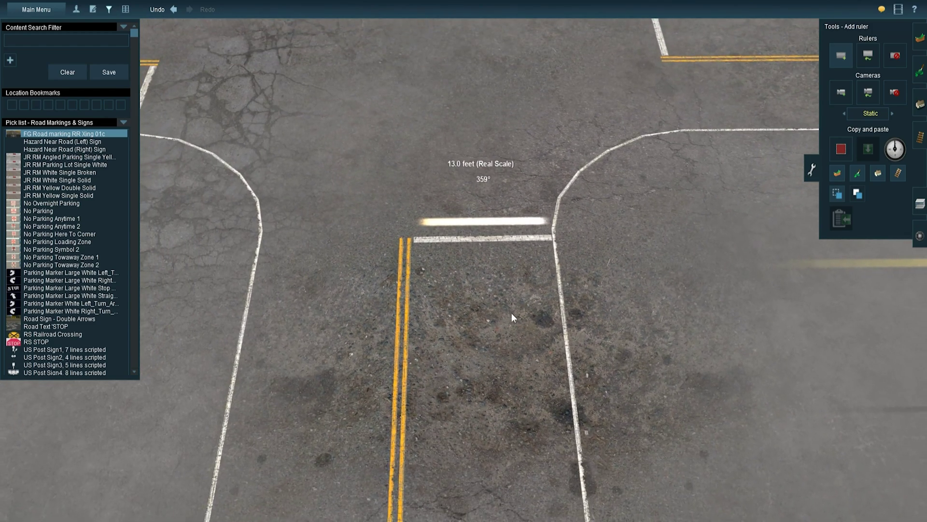
Step: Lay a JR RM White Single Solid spline along each side of the first yellow double centre line
{"action": "key", "text": "F3"}
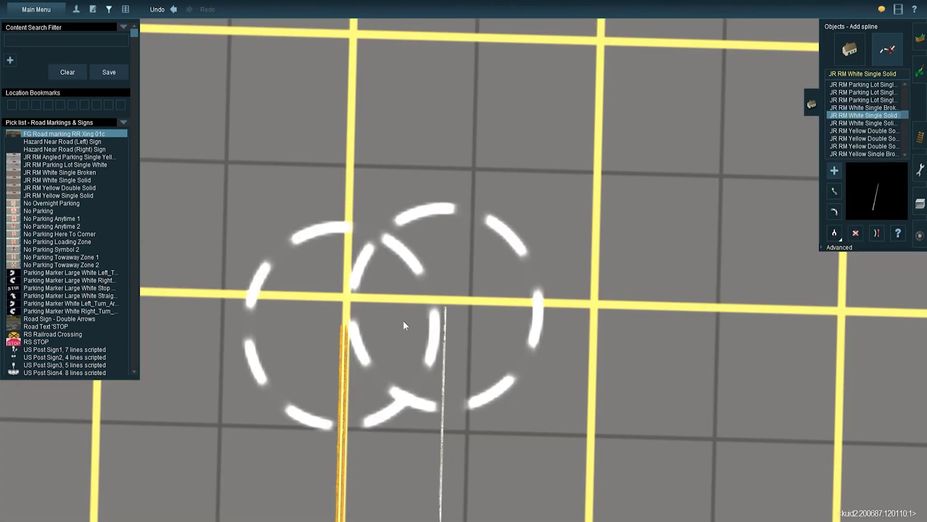
{"action": "key", "text": "Left"}
{"action": "key", "text": "Down"}
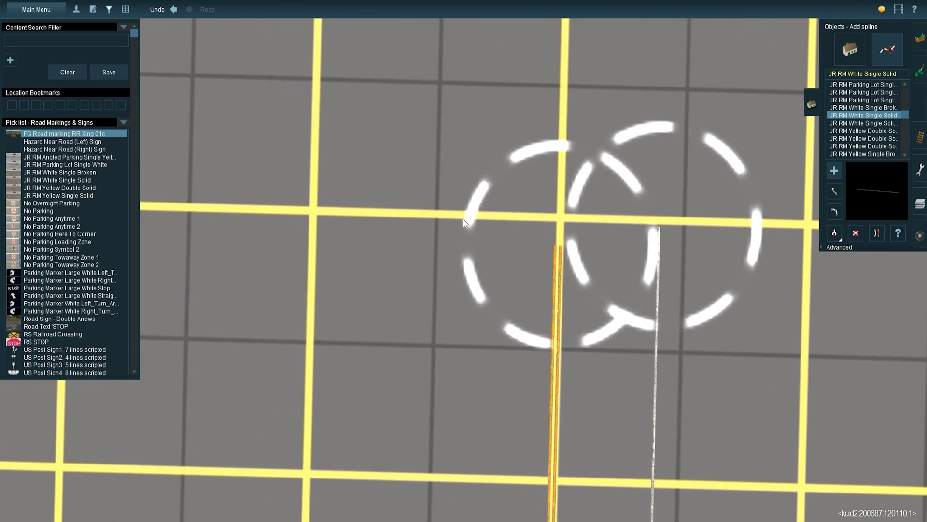
{"action": "key", "text": "Left"}
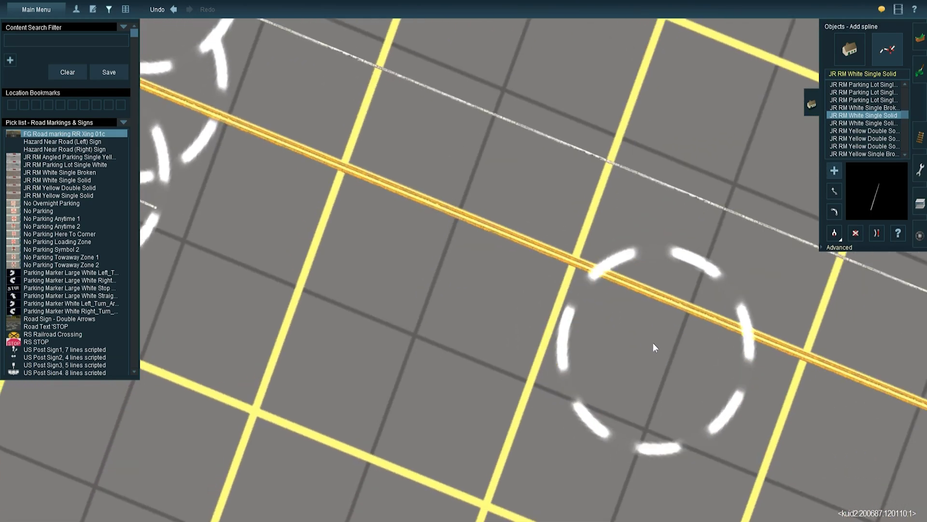
{"action": "key", "text": "Right"}
{"action": "key", "text": "Up"}
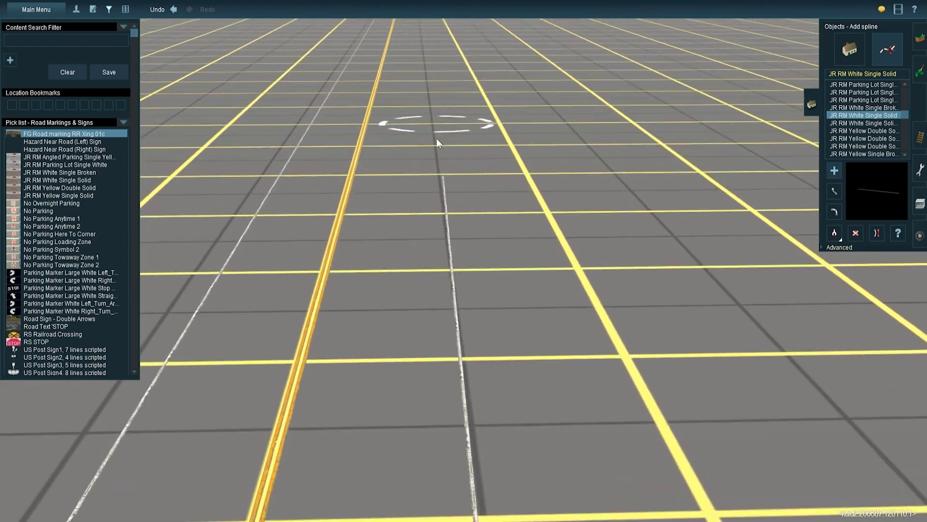
{"action": "key", "text": "Down"}
{"action": "scroll", "coordinate": [470, 285], "scroll_direction": "up", "scroll_amount": 5}
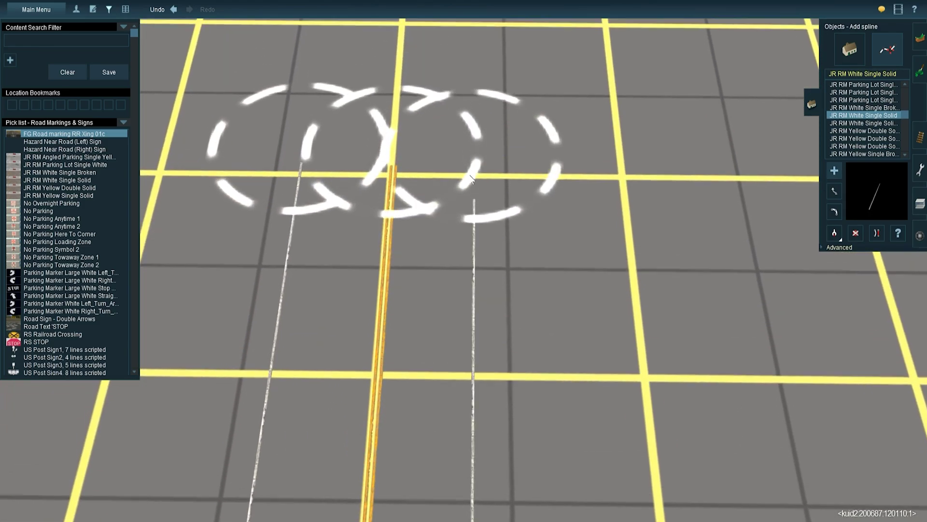
{"action": "left_click", "coordinate": [476, 257]}
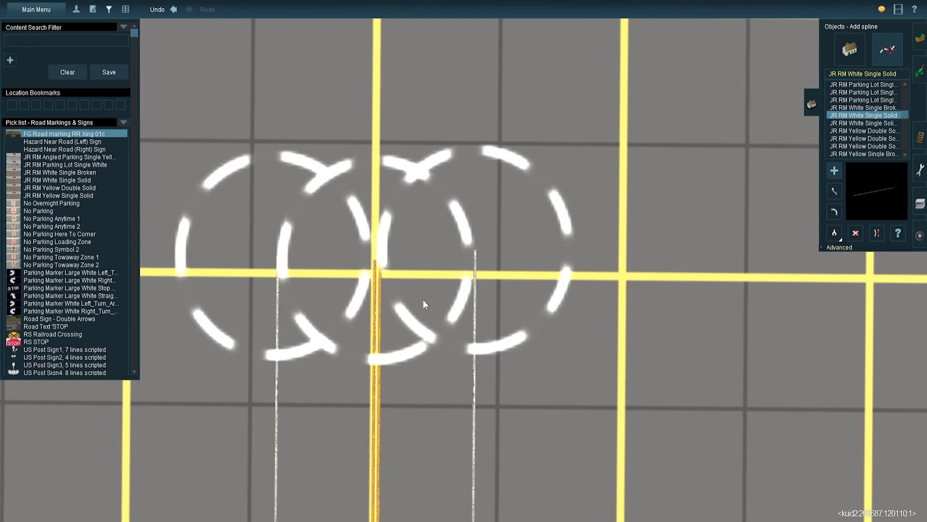
Step: Lay a JR RM White Single Solid spline along each side of the crossing yellow double centre line
{"action": "scroll", "coordinate": [411, 280], "scroll_direction": "down", "scroll_amount": 3}
{"action": "key", "text": "Left"}
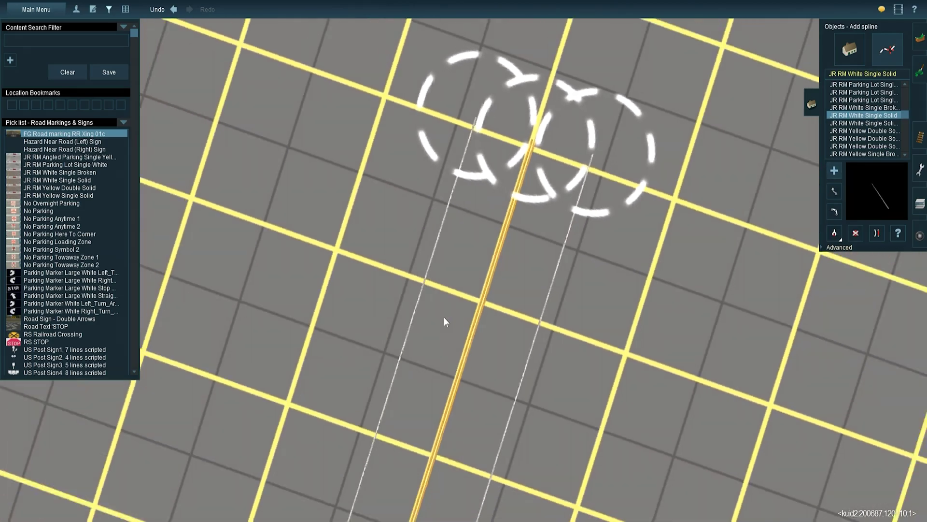
{"action": "key", "text": "Left"}
{"action": "key", "text": "Up"}
{"action": "key", "text": "Left"}
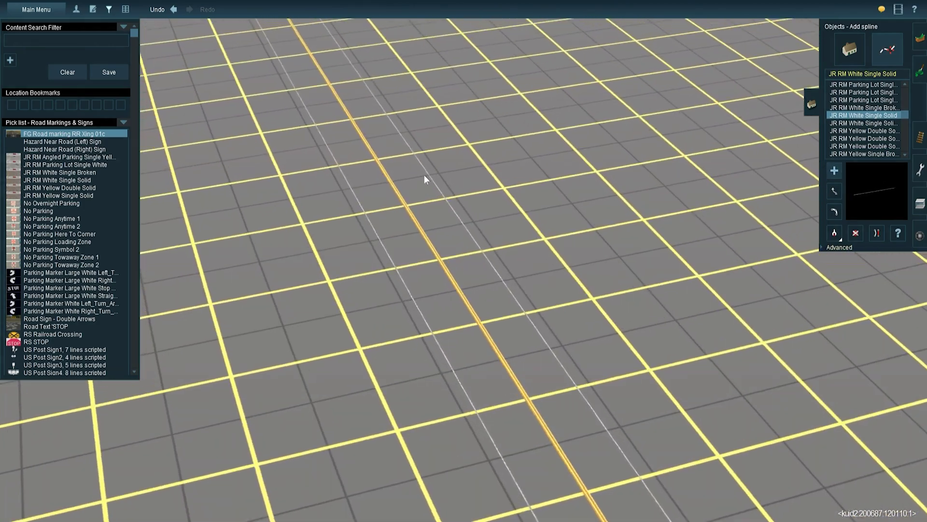
{"action": "key", "text": "Left"}
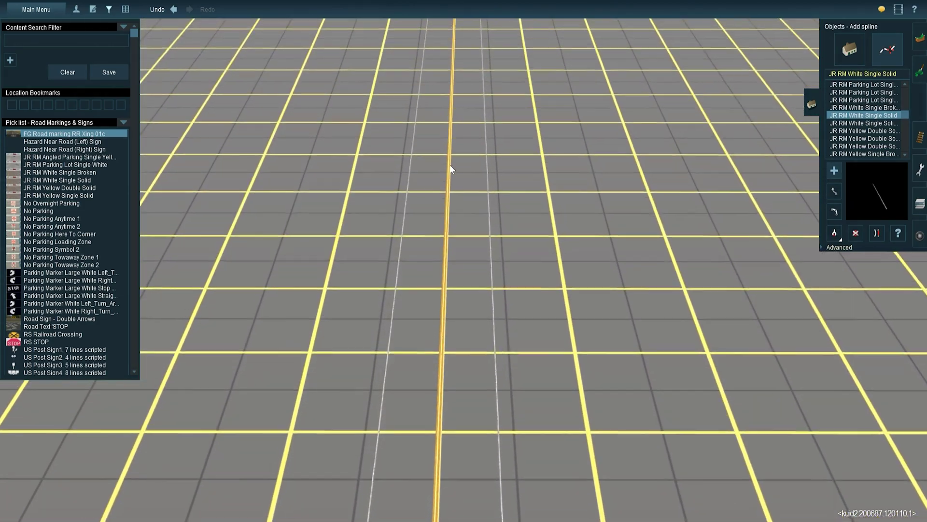
{"action": "key", "text": "Left"}
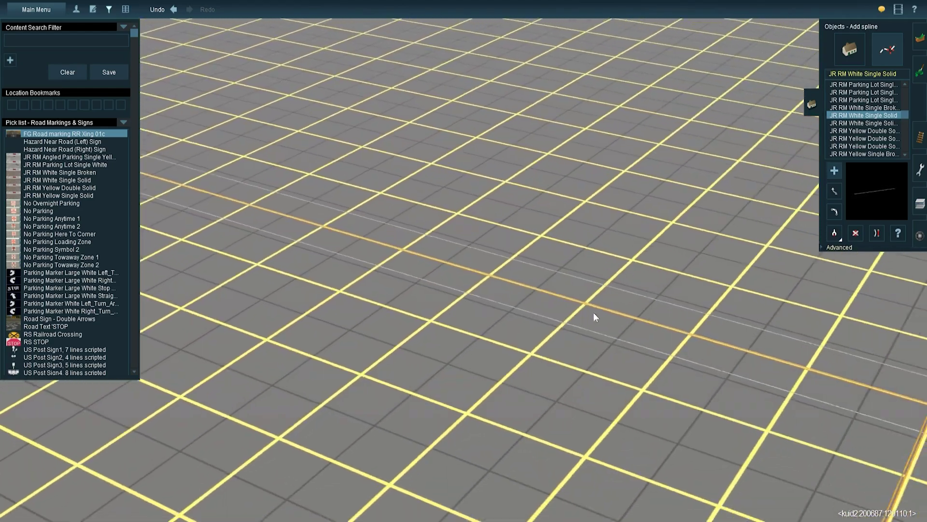
{"action": "key", "text": "Down"}
{"action": "key", "text": "Left"}
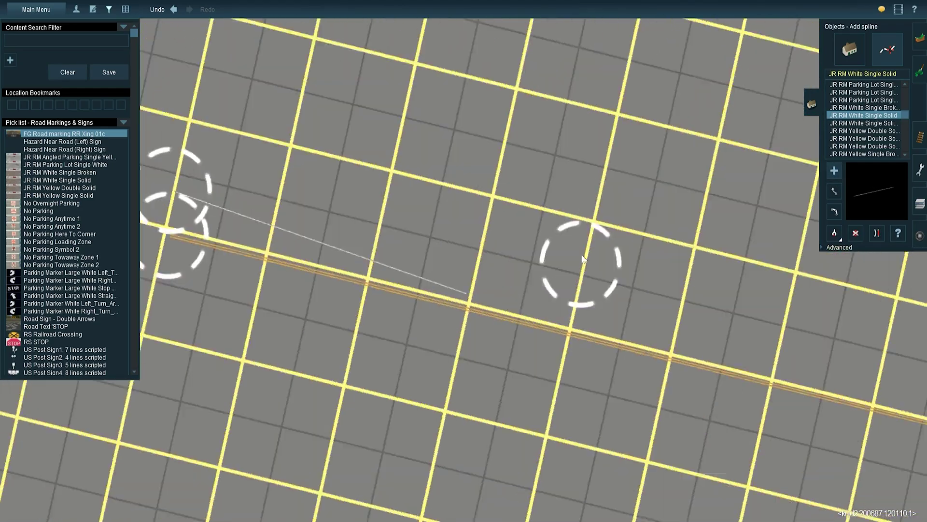
{"action": "key", "text": "Up"}
{"action": "key", "text": "Down"}
{"action": "left_click", "coordinate": [544, 276]}
{"action": "key", "text": "Up"}
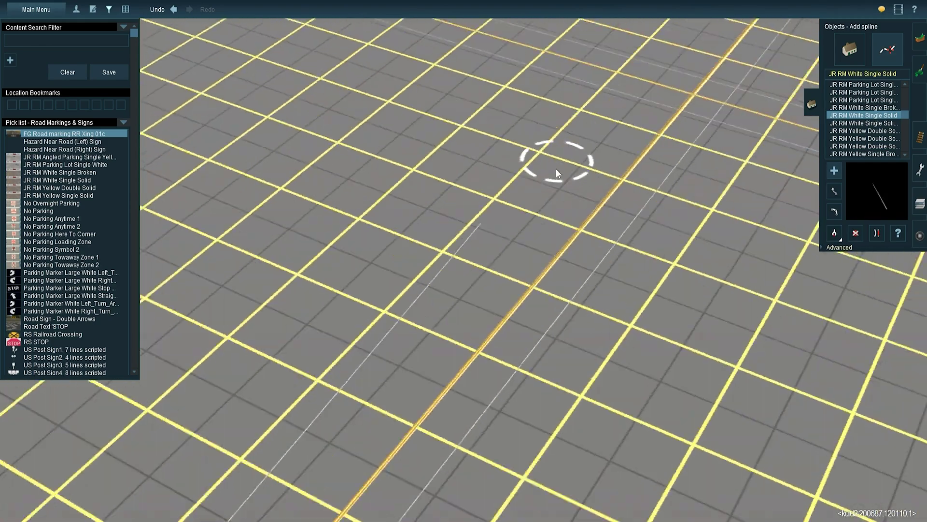
{"action": "key", "text": "Down"}
{"action": "key", "text": "Down"}
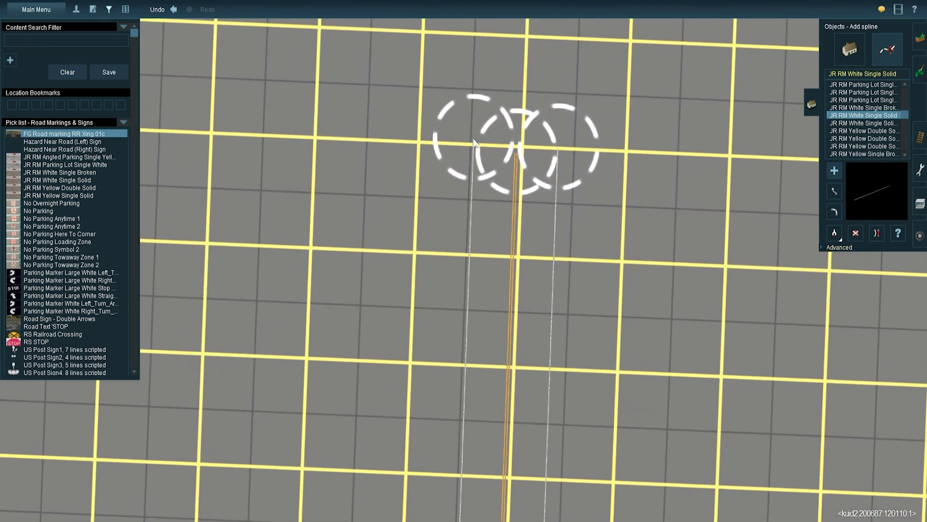
Step: Filter the ground textures by "fx concrete" and paint the smooth dark grey one beneath the road markings
{"action": "left_click", "coordinate": [917, 78]}
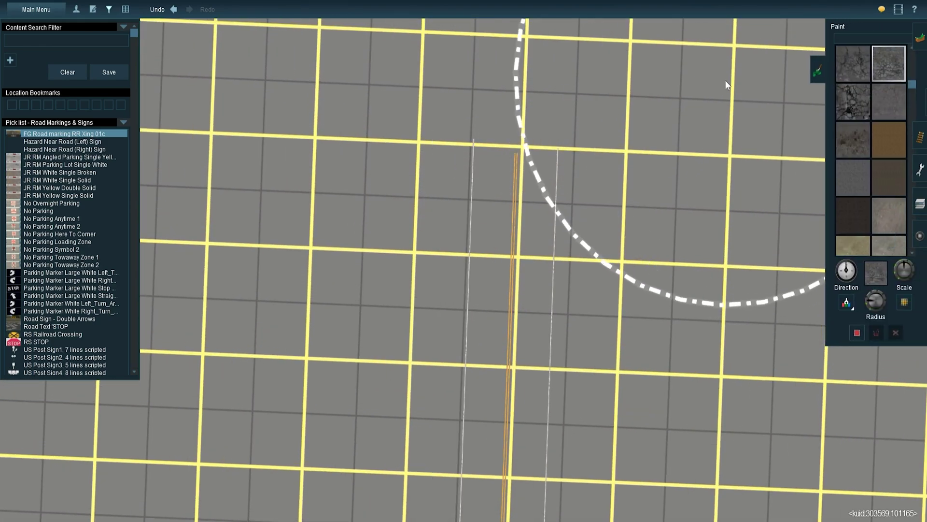
{"action": "left_click_drag", "start_coordinate": [503, 199], "coordinate": [511, 277]}
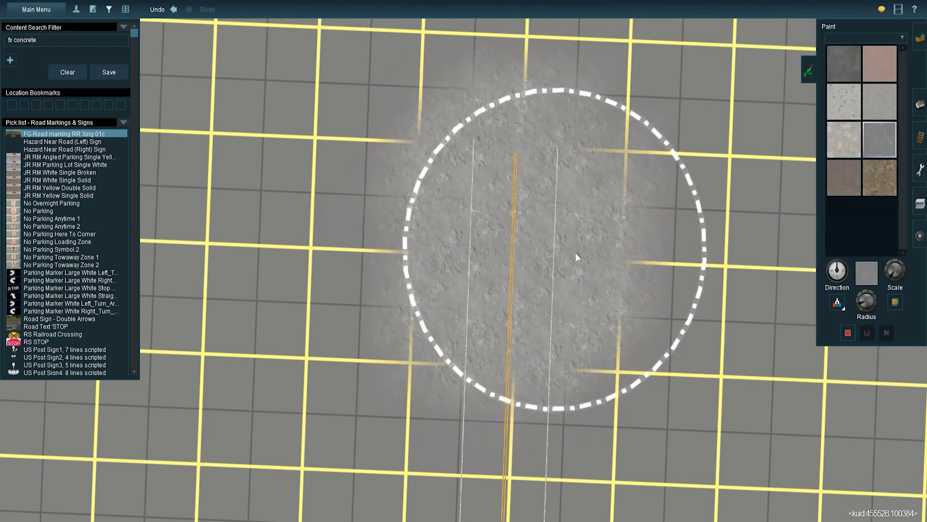
{"action": "key", "text": "Left"}
{"action": "left_click", "coordinate": [845, 65]}
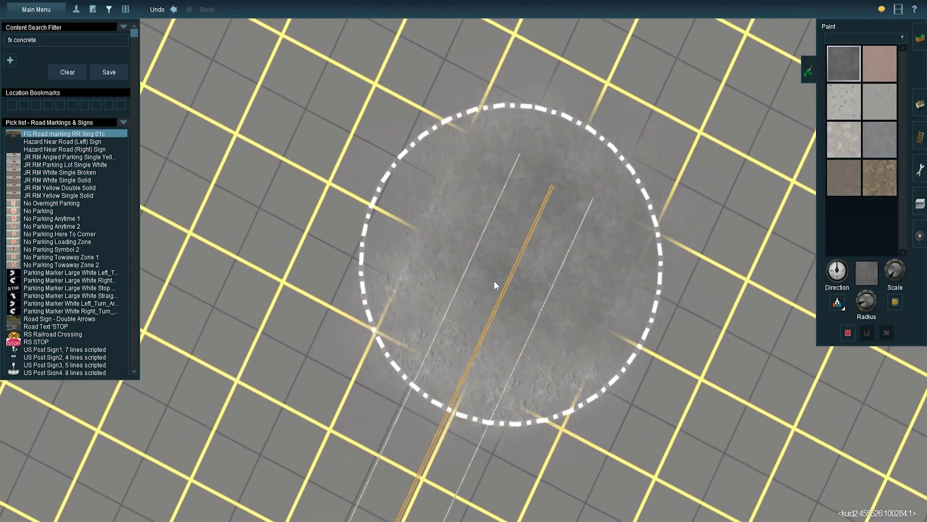
{"action": "key", "text": "Left"}
{"action": "key", "text": "Left"}
{"action": "scroll", "coordinate": [444, 165], "scroll_direction": "down", "scroll_amount": 5}
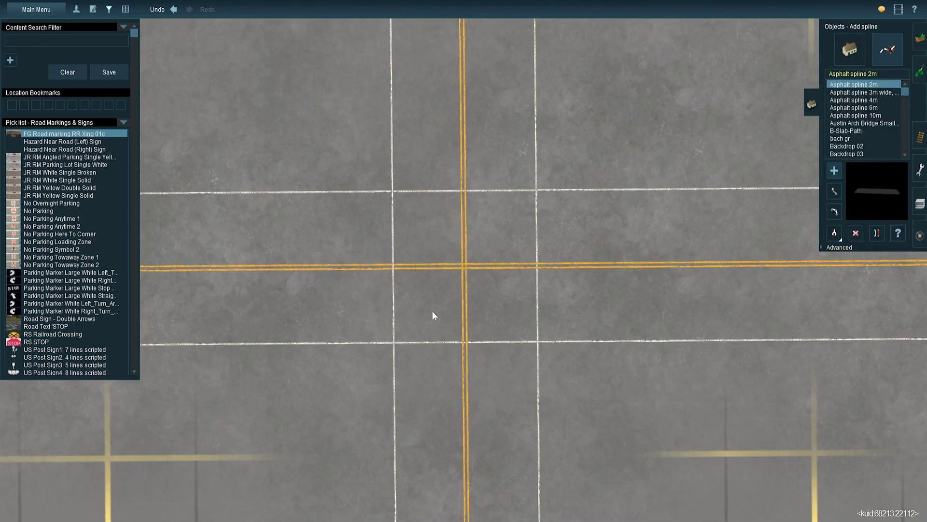
Step: Insert a JR RM White Single Solid spline point where the white edge lines cross at one corner of the intersection
{"action": "left_click", "coordinate": [835, 248]}
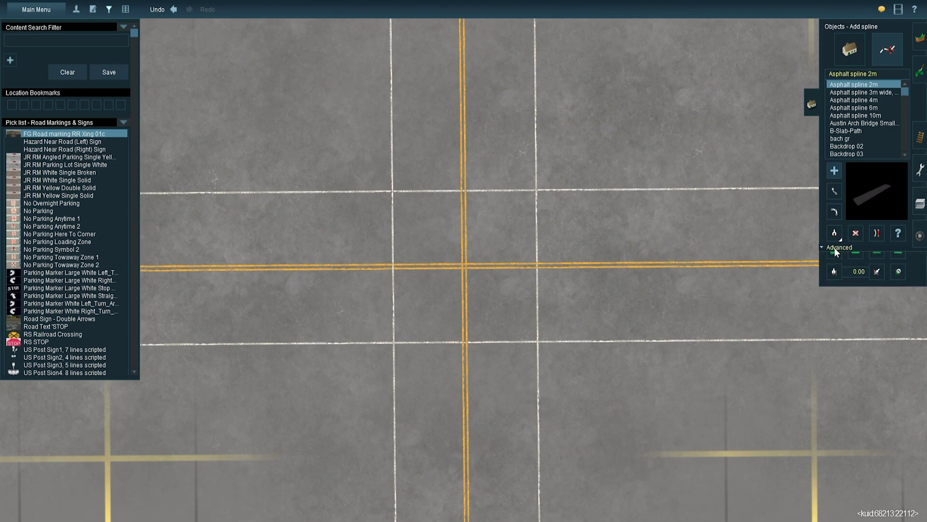
{"action": "left_click", "coordinate": [805, 190]}
{"action": "left_click", "coordinate": [876, 266]}
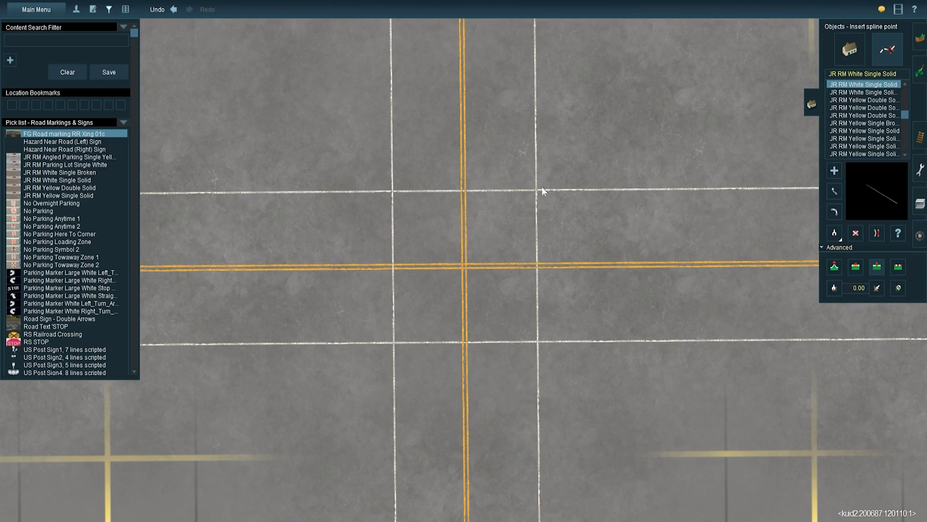
{"action": "scroll", "coordinate": [531, 203], "scroll_direction": "up", "scroll_amount": 10}
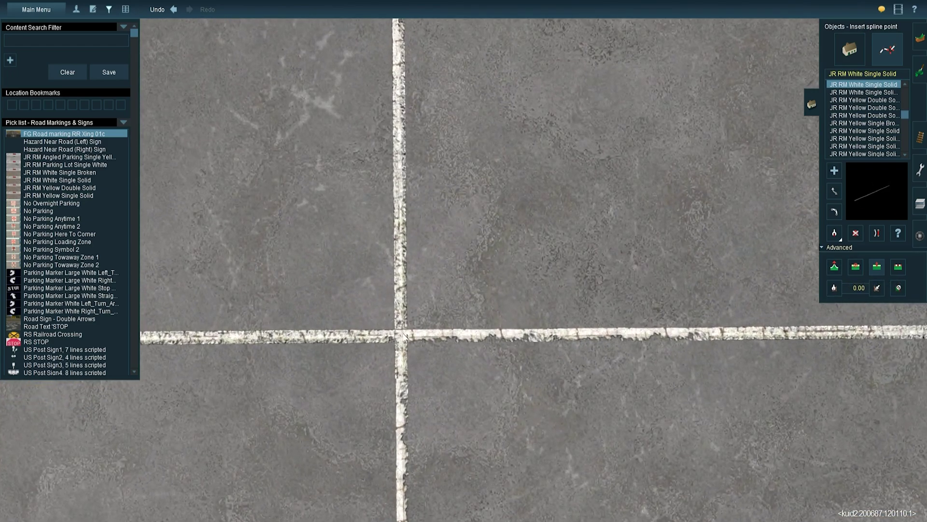
{"action": "left_click", "coordinate": [403, 334]}
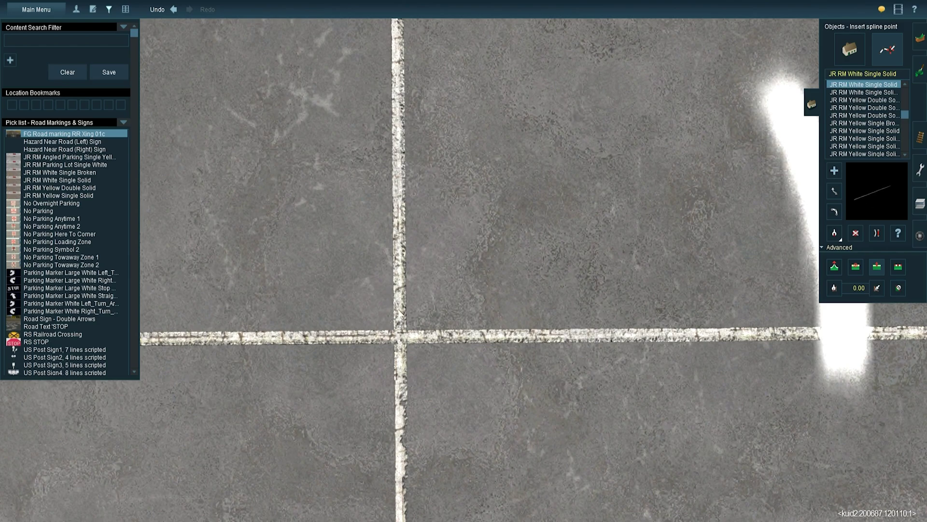
Step: Insert spline points where the white edge lines cross at the remaining corners of the intersection
{"action": "key", "text": "Left"}
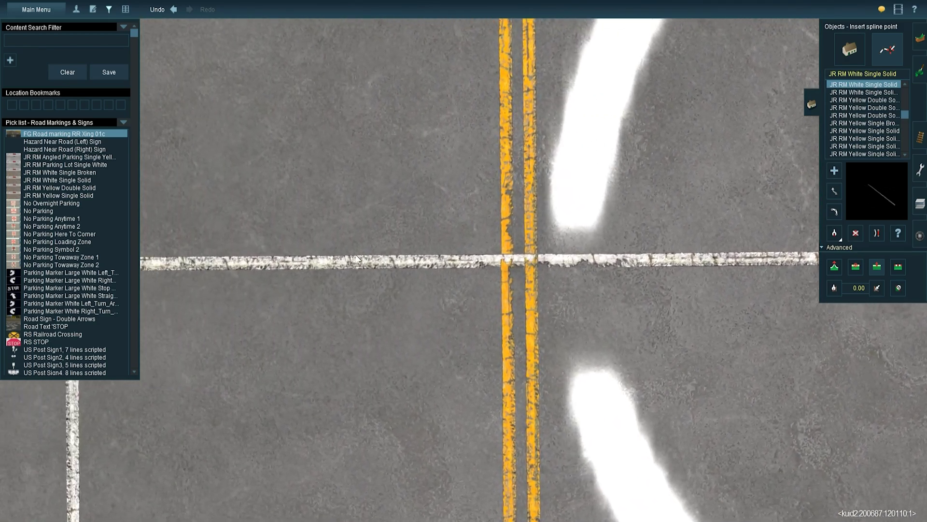
{"action": "key", "text": "Left"}
{"action": "left_click", "coordinate": [408, 267]}
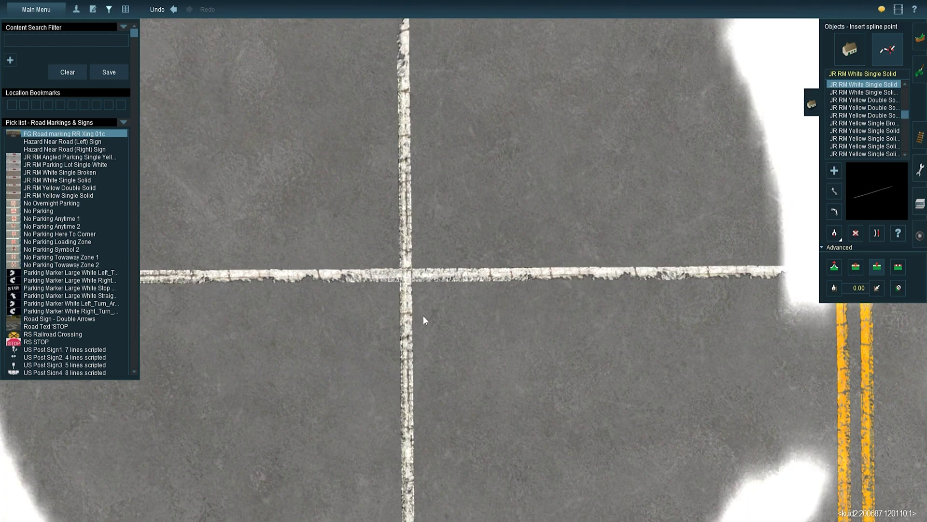
{"action": "key", "text": "Left"}
{"action": "key", "text": "Down"}
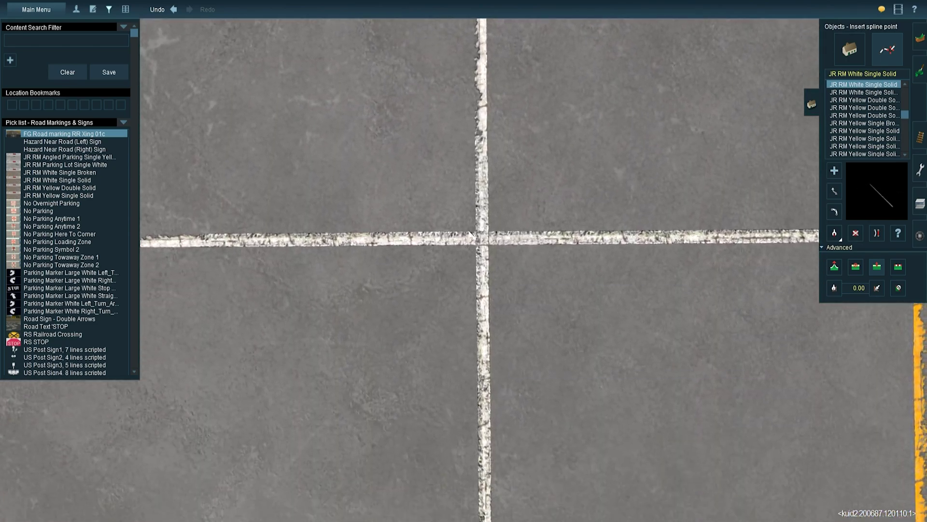
{"action": "left_click", "coordinate": [472, 213]}
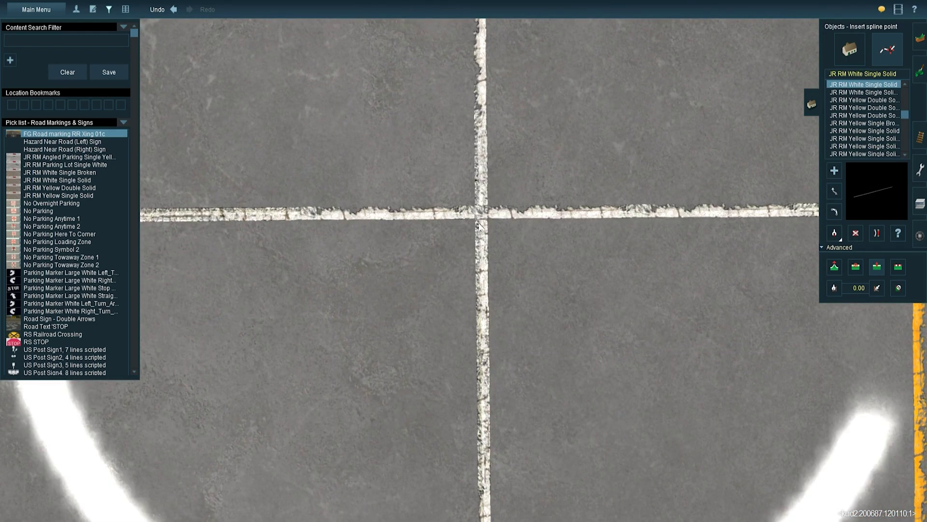
{"action": "key", "text": "Left"}
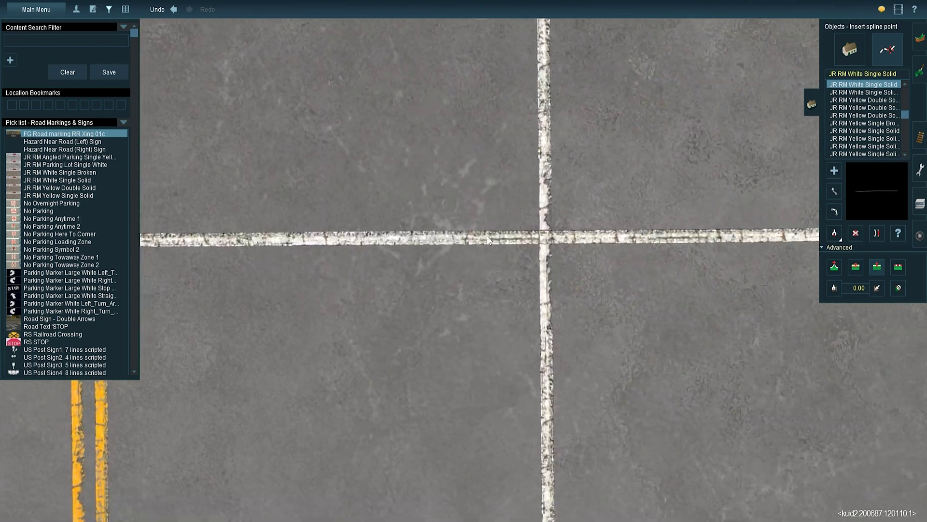
{"action": "scroll", "coordinate": [532, 266], "scroll_direction": "down", "scroll_amount": 5}
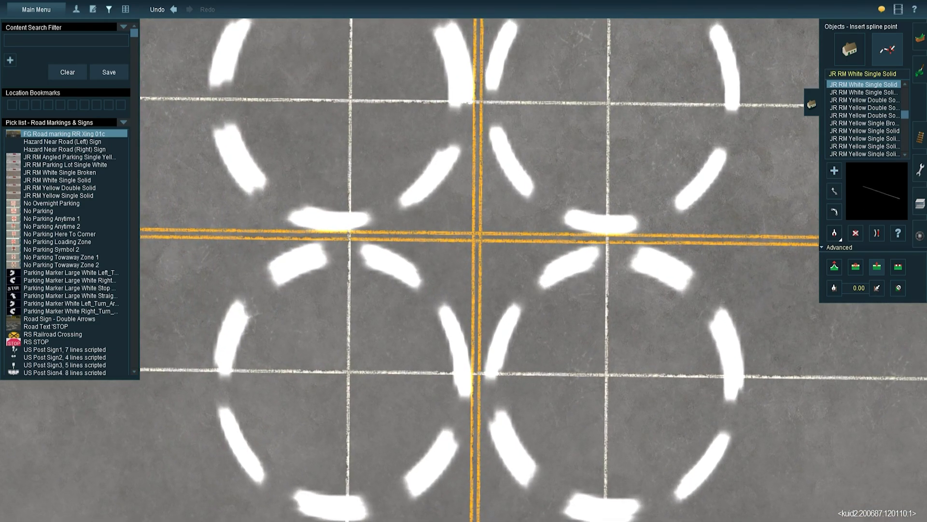
Step: Delete the white edge line segments that run across the intersection between the corner spline points
{"action": "left_click", "coordinate": [855, 234]}
{"action": "left_click", "coordinate": [552, 104]}
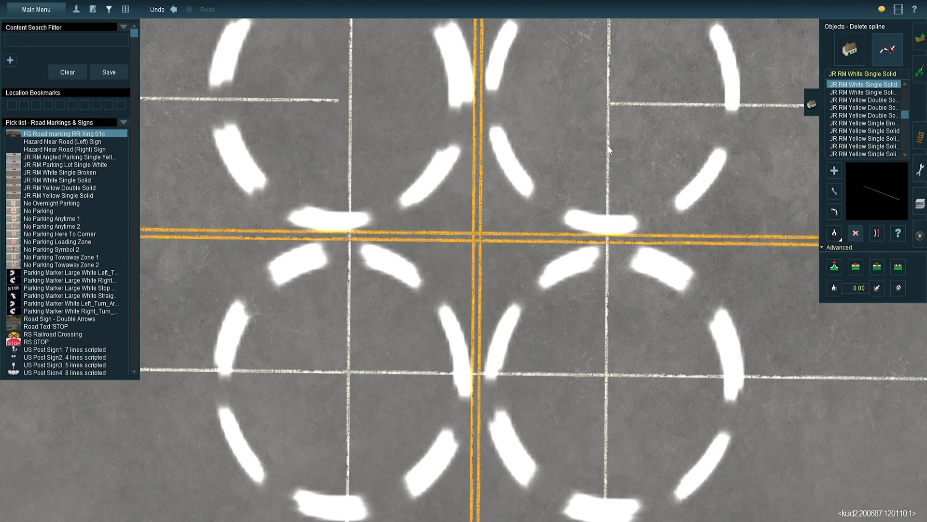
{"action": "left_click", "coordinate": [348, 176]}
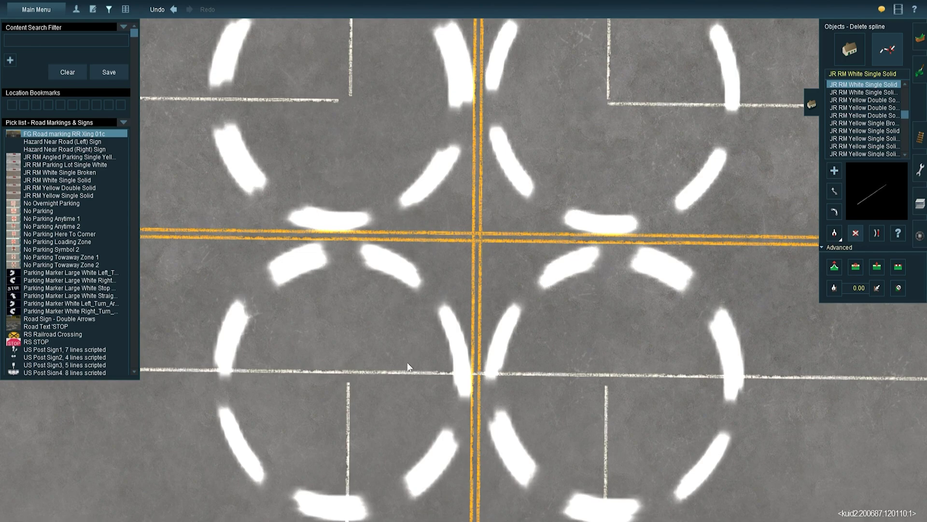
Step: Insert a spline point on each of the eight white edge lines, a short distance back from its corner end
{"action": "left_click", "coordinate": [876, 269]}
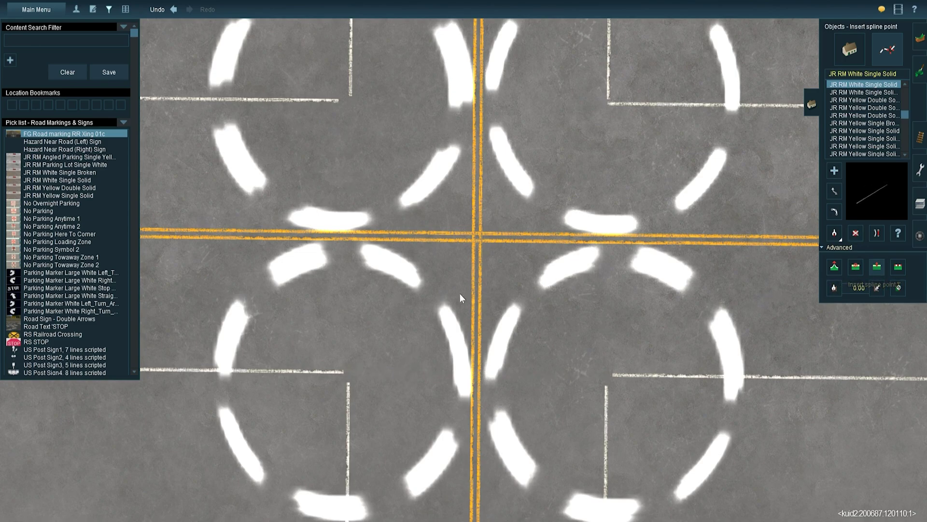
{"action": "scroll", "coordinate": [460, 294], "scroll_direction": "down", "scroll_amount": 8}
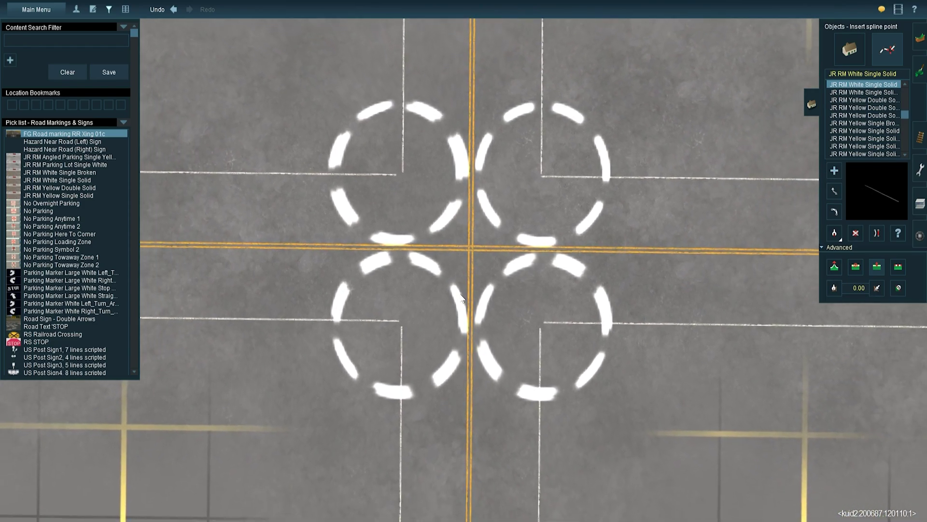
{"action": "left_click", "coordinate": [608, 179]}
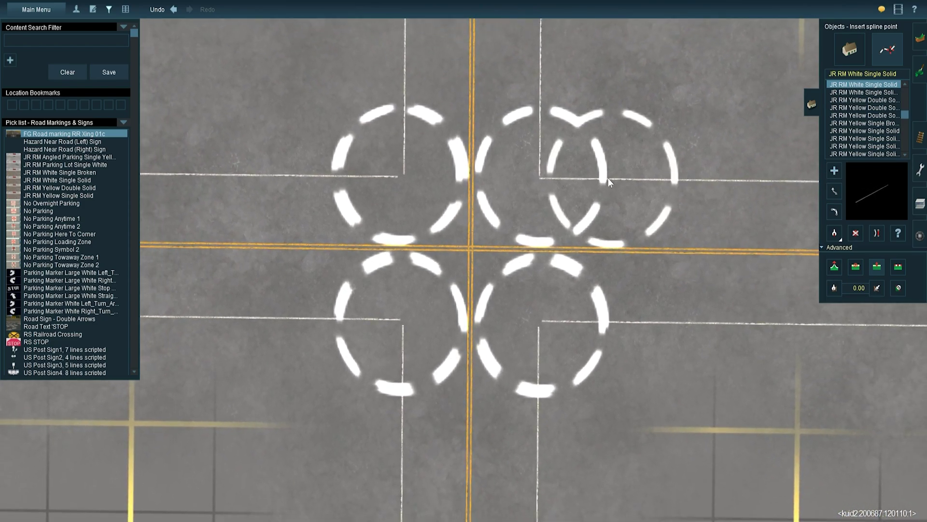
{"action": "left_click", "coordinate": [539, 105]}
{"action": "left_click", "coordinate": [404, 108]}
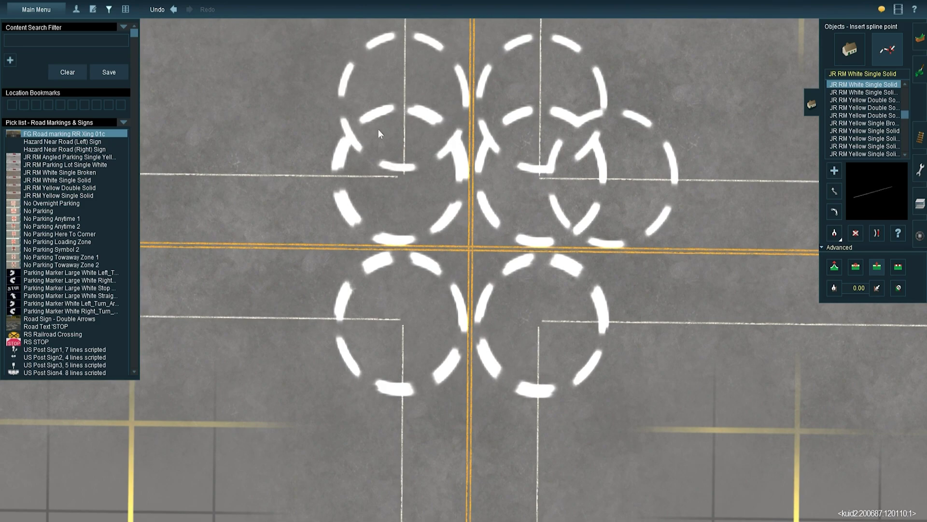
{"action": "left_click", "coordinate": [329, 175]}
{"action": "left_click", "coordinate": [330, 318]}
{"action": "left_click", "coordinate": [401, 399]}
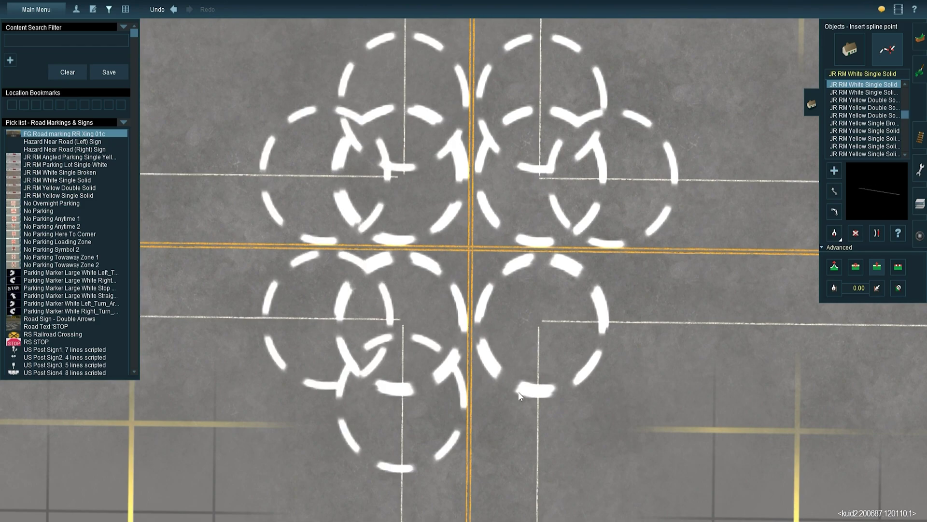
{"action": "left_click", "coordinate": [537, 399]}
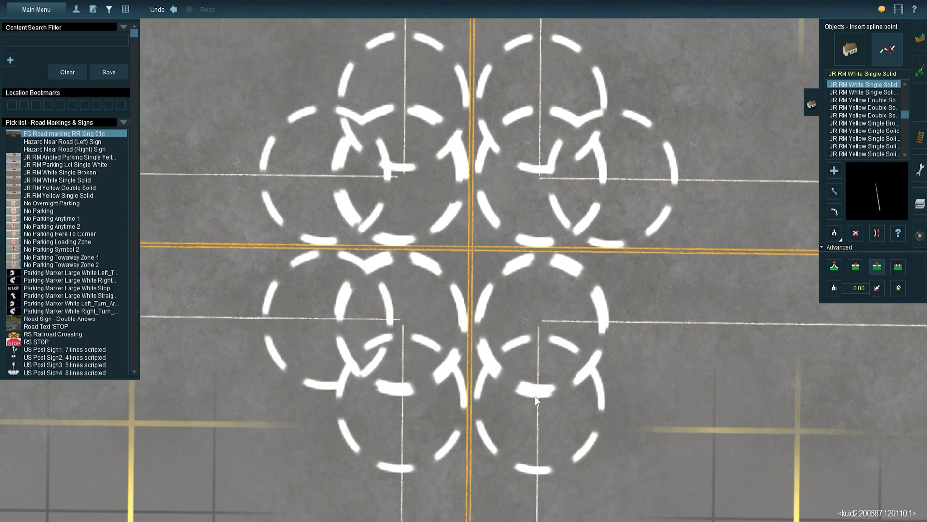
{"action": "left_click", "coordinate": [611, 322]}
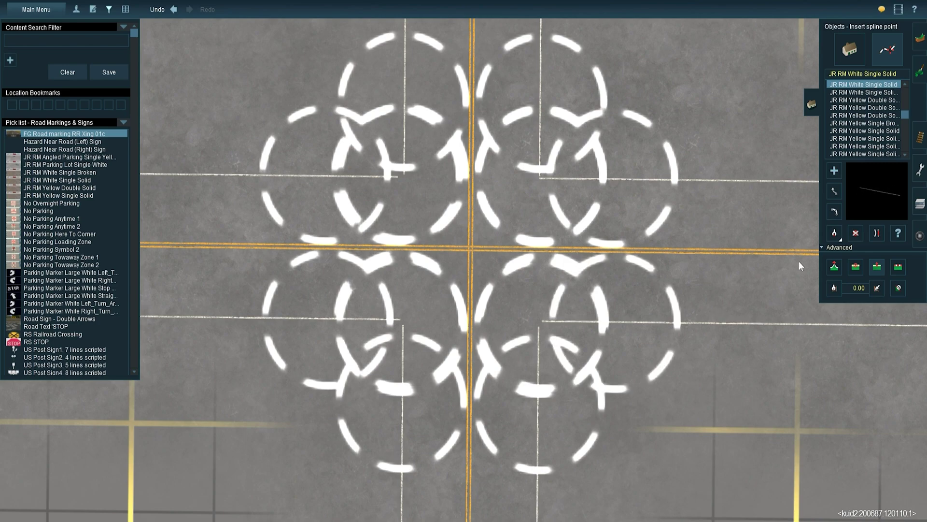
Step: Delete the short white edge line segments between the new spline points and the four corners
{"action": "left_click", "coordinate": [852, 234]}
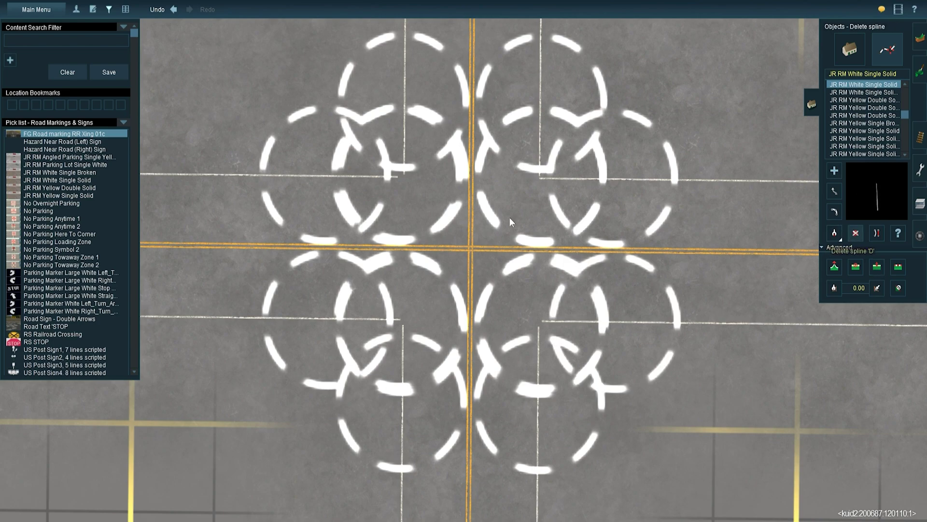
{"action": "left_click", "coordinate": [543, 179]}
{"action": "left_click", "coordinate": [541, 173]}
{"action": "left_click", "coordinate": [410, 153]}
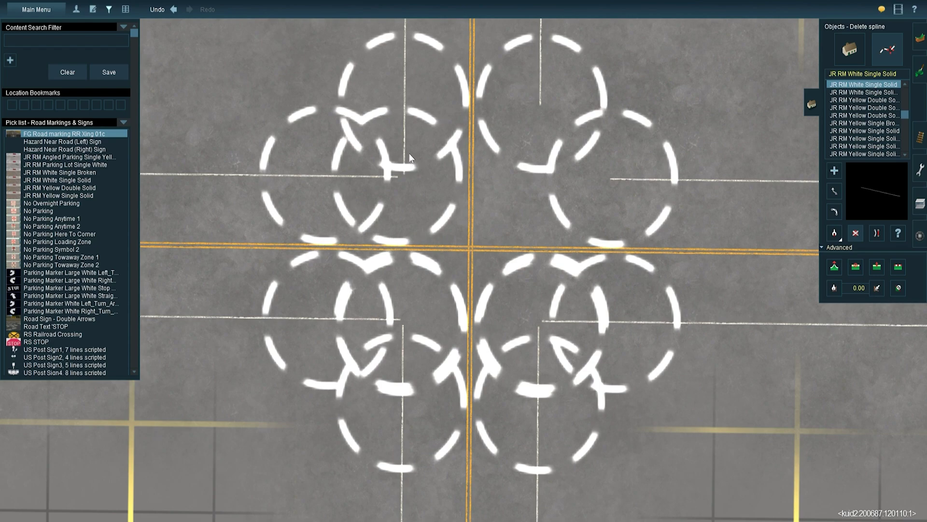
{"action": "left_click", "coordinate": [394, 174]}
{"action": "left_click", "coordinate": [390, 320]}
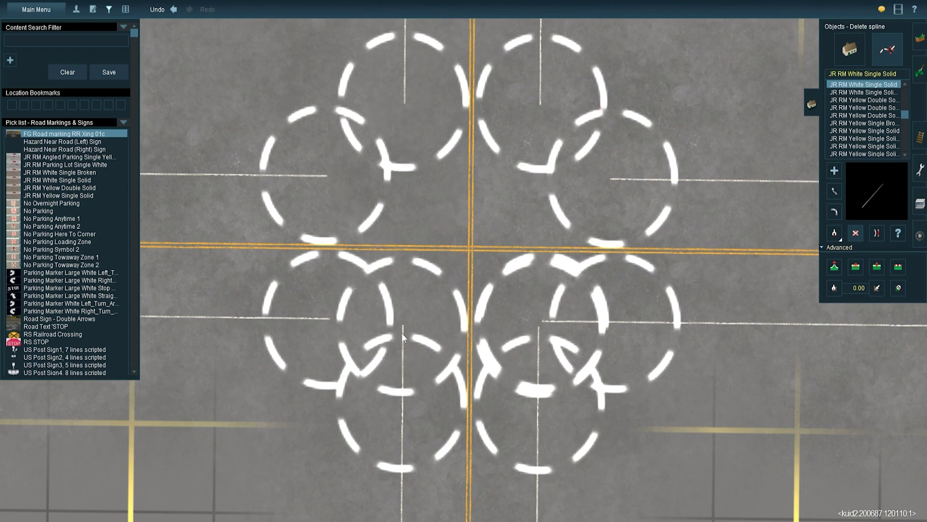
{"action": "left_click", "coordinate": [401, 333]}
{"action": "left_click", "coordinate": [567, 322]}
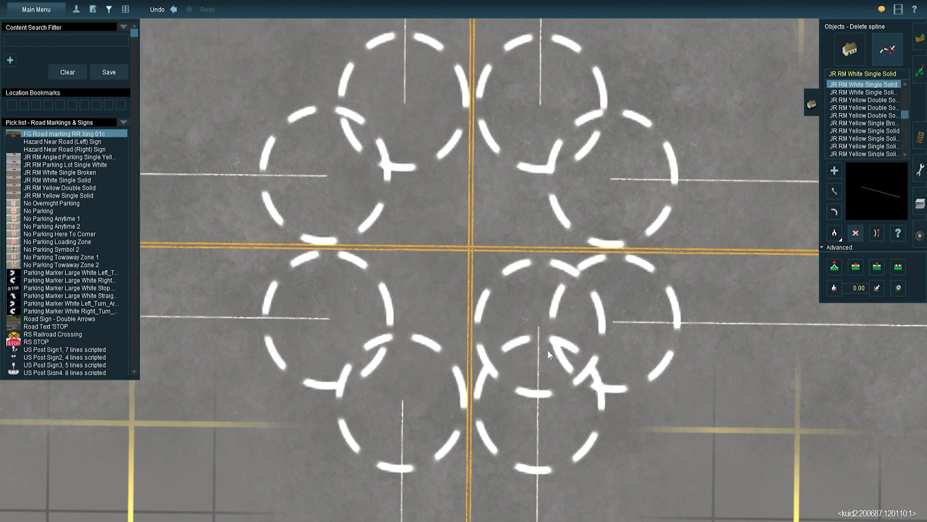
{"action": "left_click", "coordinate": [540, 350]}
Step: Join the open ends of the white edge lines at all four corners with JR RM White Single Solid splines
{"action": "left_click", "coordinate": [829, 170]}
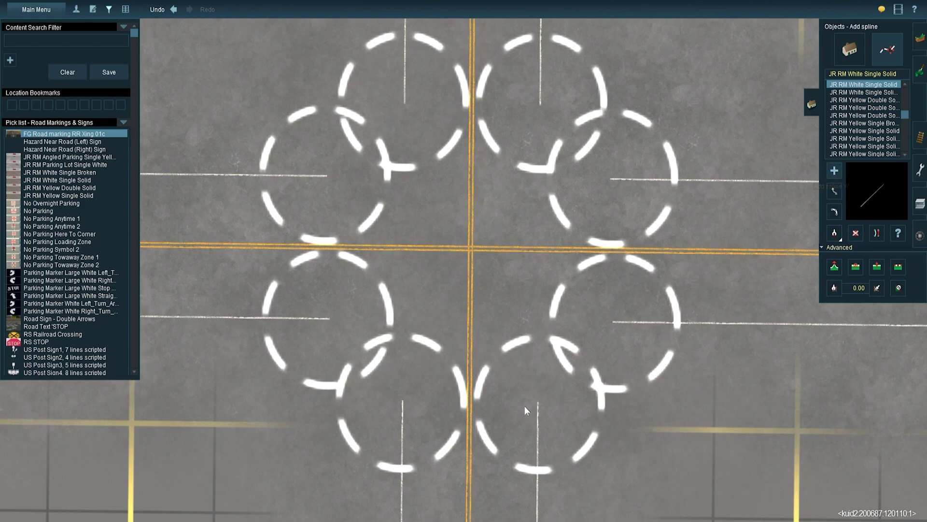
{"action": "left_click_drag", "start_coordinate": [538, 401], "coordinate": [609, 322]}
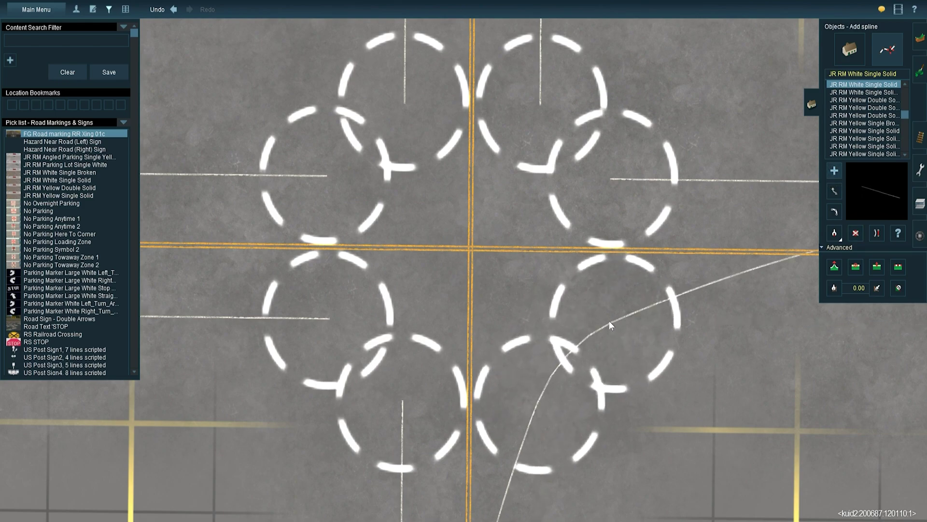
{"action": "left_click_drag", "start_coordinate": [611, 180], "coordinate": [511, 24]}
{"action": "left_click_drag", "start_coordinate": [402, 104], "coordinate": [329, 175]}
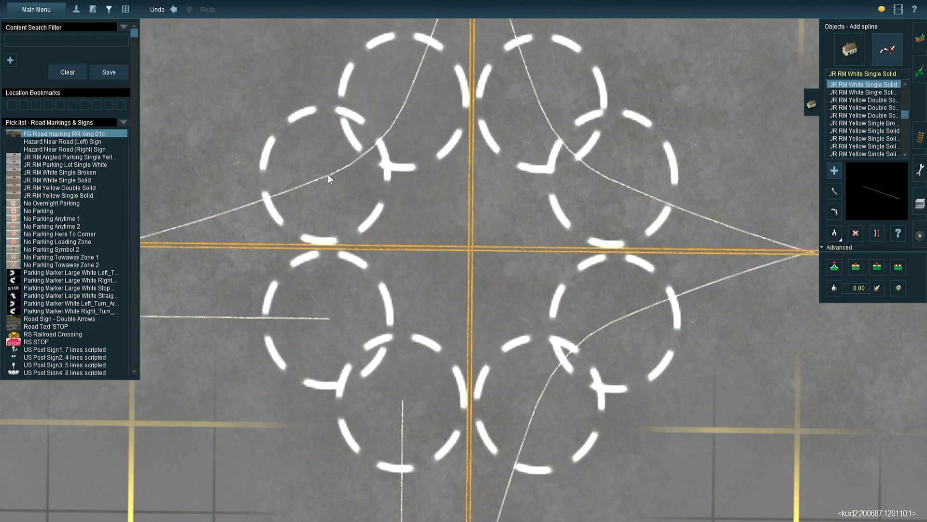
{"action": "left_click_drag", "start_coordinate": [329, 323], "coordinate": [402, 400]}
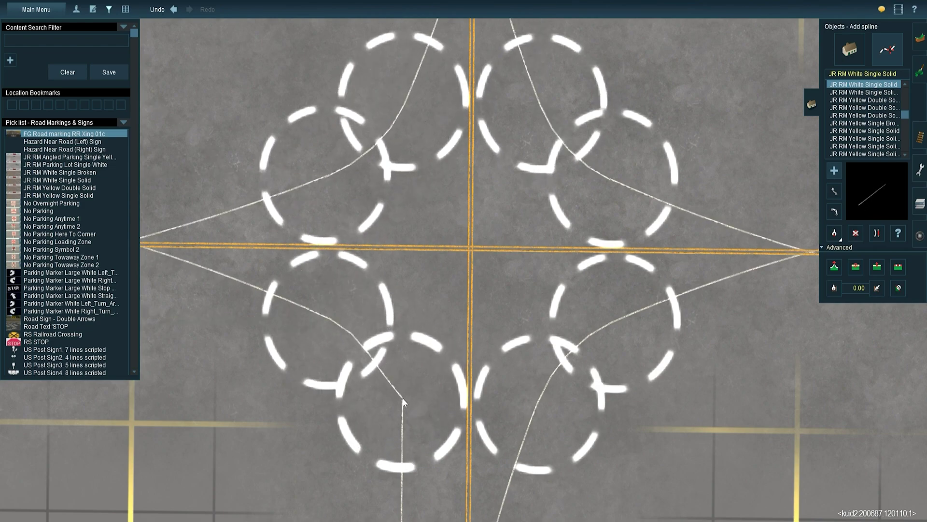
Step: Straighten the white edge line splines on every road arm leading into the rounded corners
{"action": "left_click", "coordinate": [873, 235]}
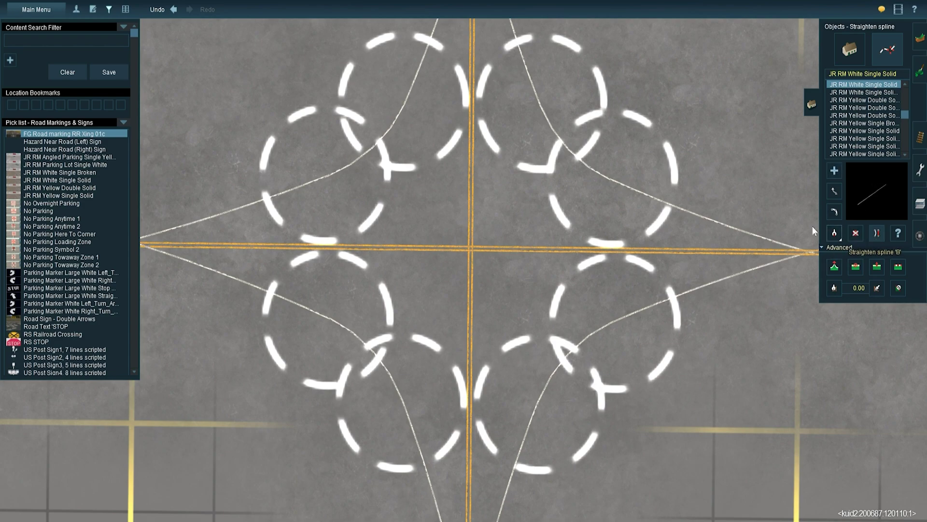
{"action": "left_click", "coordinate": [709, 212]}
{"action": "left_click", "coordinate": [719, 290]}
{"action": "left_click", "coordinate": [235, 282]}
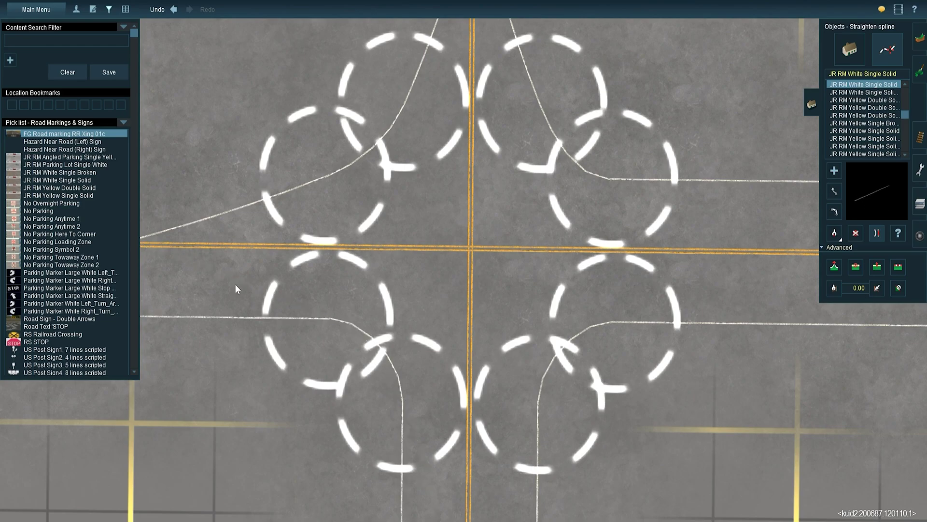
{"action": "left_click", "coordinate": [290, 182]}
{"action": "left_click", "coordinate": [424, 53]}
{"action": "left_click", "coordinate": [515, 27]}
Step: Insert a spline point on the yellow double centre line of each road arm, level with the start of the corner curves
{"action": "scroll", "coordinate": [515, 24], "scroll_direction": "down", "scroll_amount": 5}
{"action": "left_click", "coordinate": [877, 267]}
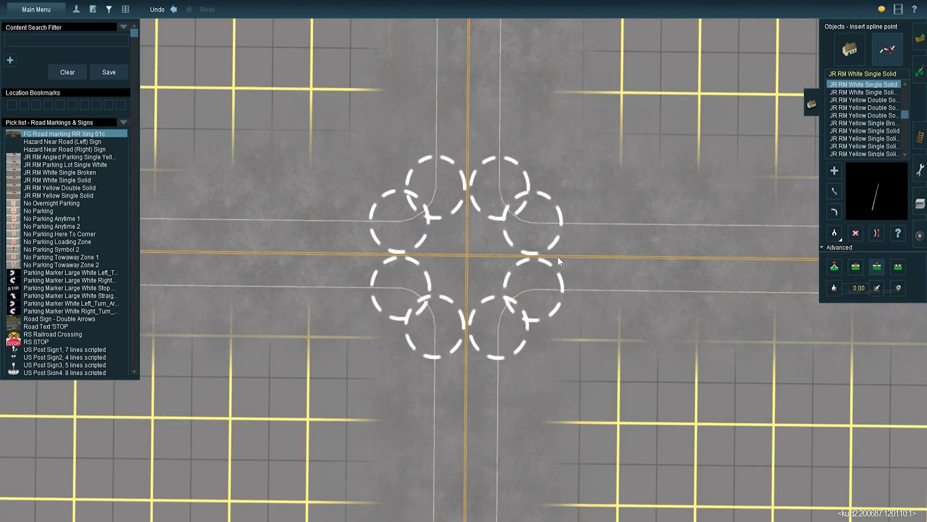
{"action": "scroll", "coordinate": [559, 261], "scroll_direction": "down", "scroll_amount": 2}
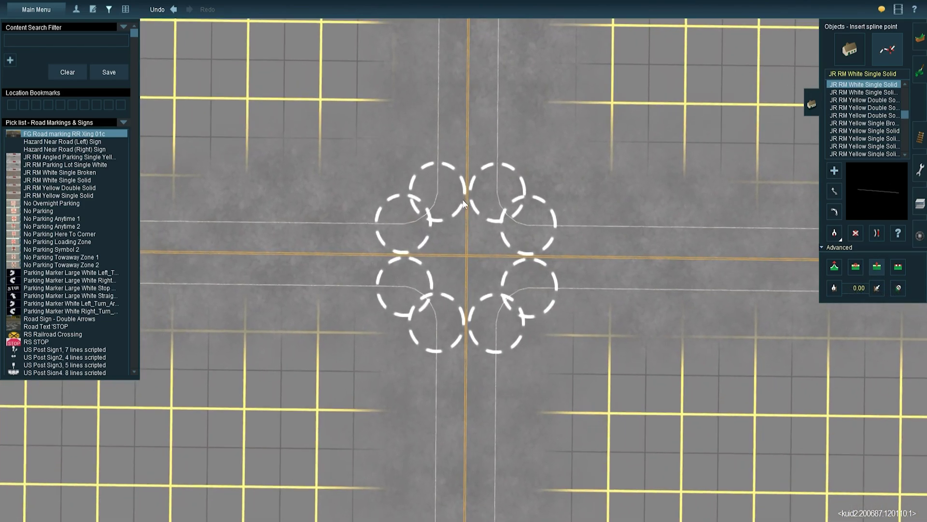
{"action": "scroll", "coordinate": [463, 202], "scroll_direction": "up", "scroll_amount": 3}
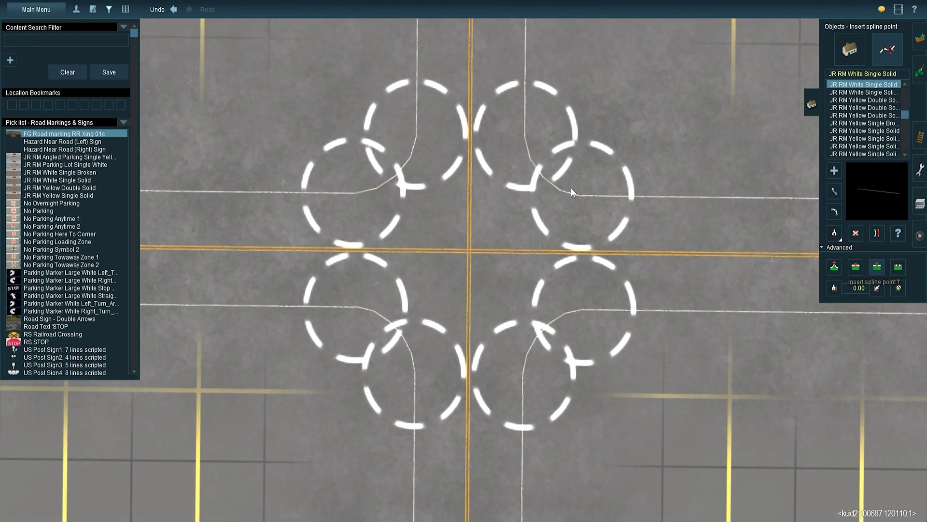
{"action": "left_click", "coordinate": [470, 135]}
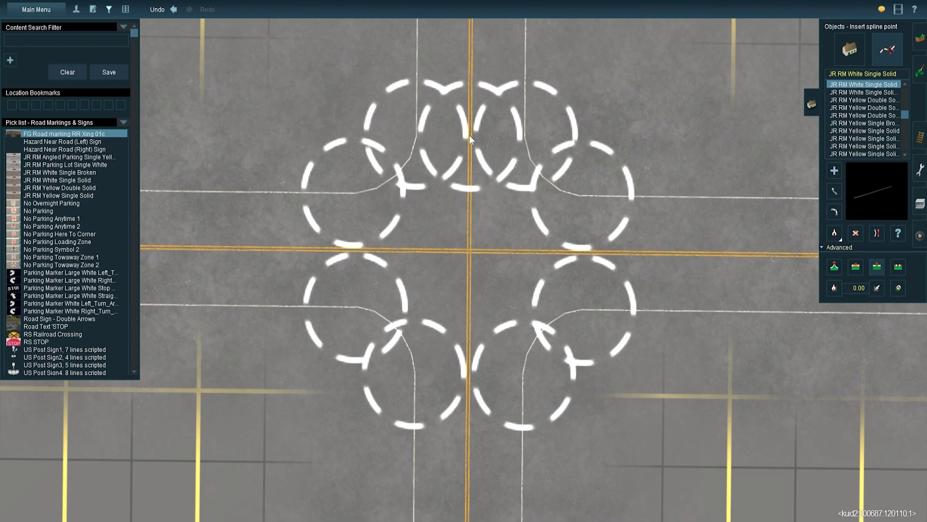
{"action": "left_click", "coordinate": [357, 248]}
{"action": "left_click", "coordinate": [468, 379]}
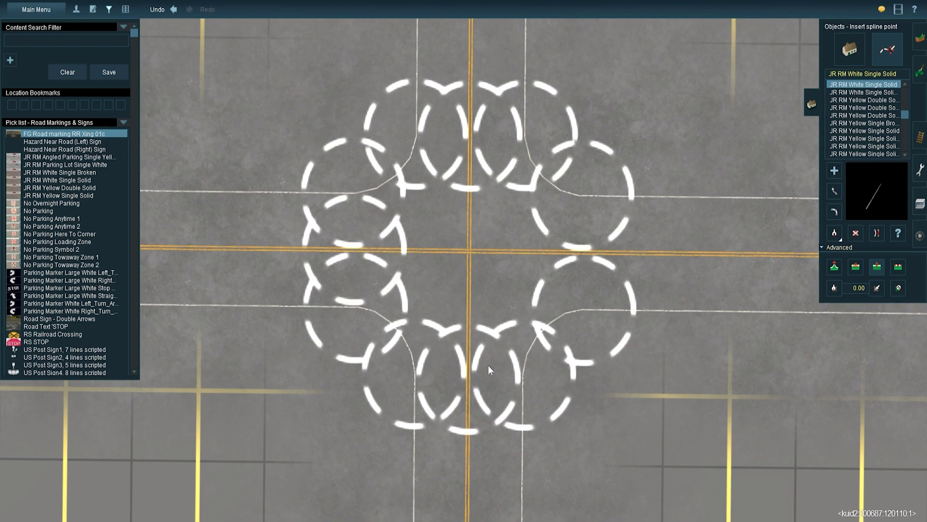
{"action": "left_click", "coordinate": [582, 252]}
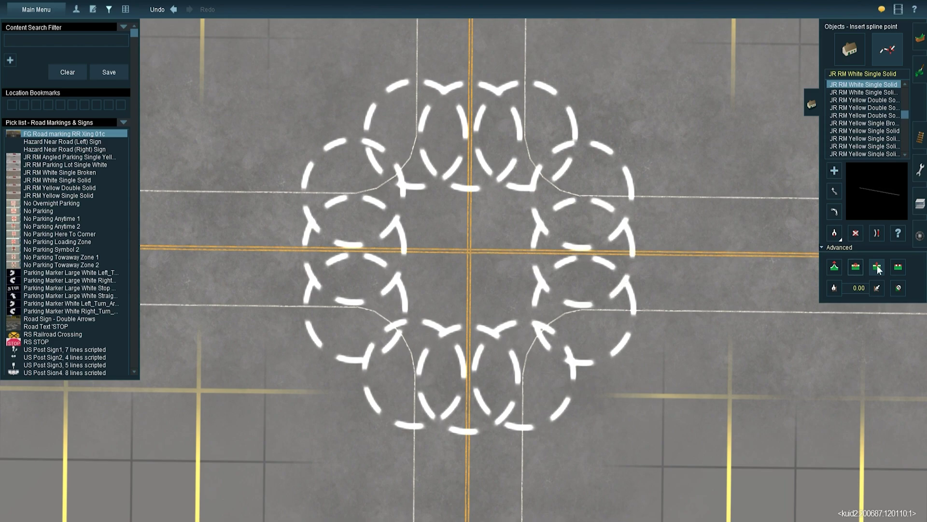
Step: Delete both yellow double centre line segments crossing the middle of the intersection
{"action": "left_click", "coordinate": [856, 238]}
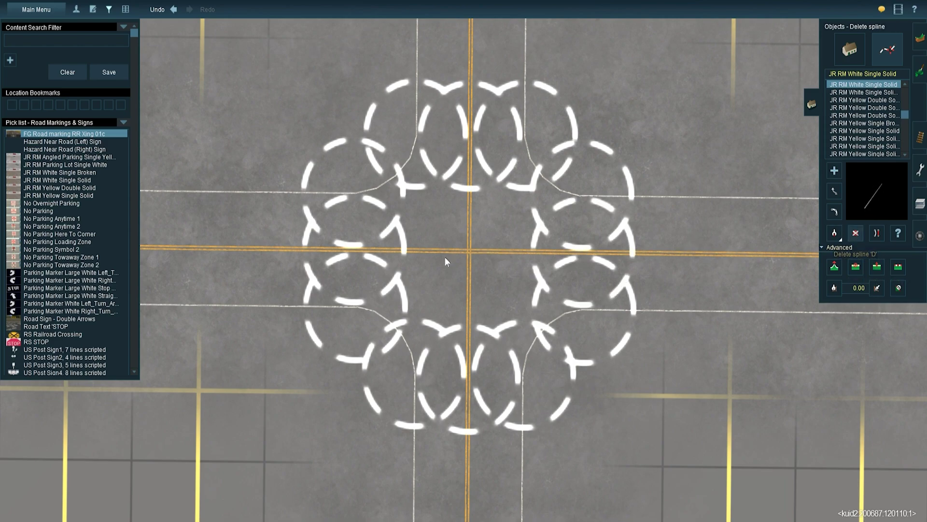
{"action": "left_click", "coordinate": [470, 226]}
{"action": "left_click", "coordinate": [468, 248]}
Step: Add a JR RM White Single Solid 10in stop line from the centre line end to the edge line on each of the four road arms
{"action": "left_click", "coordinate": [863, 92]}
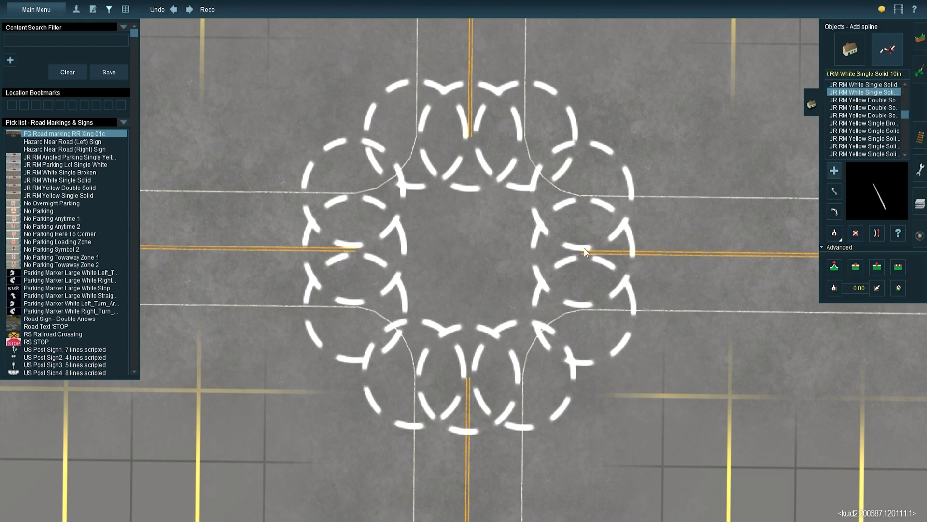
{"action": "left_click", "coordinate": [584, 252]}
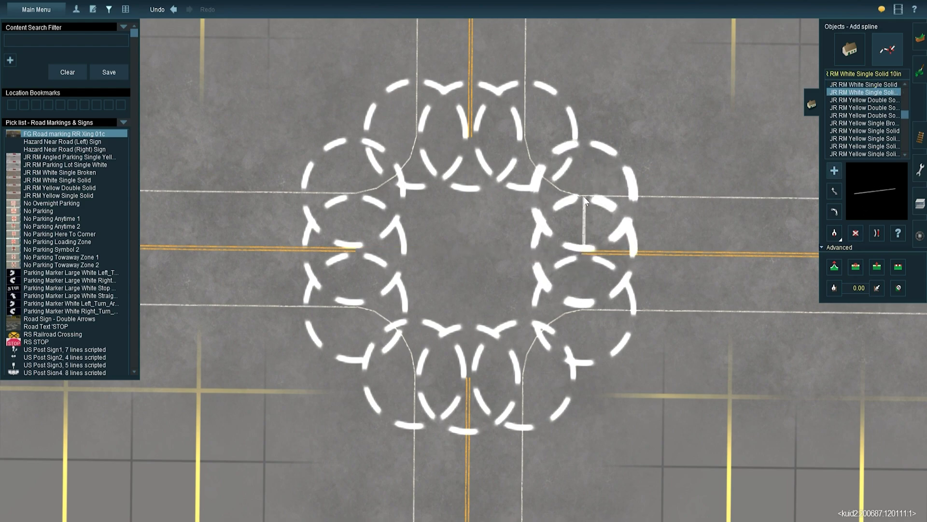
{"action": "left_click", "coordinate": [467, 137]}
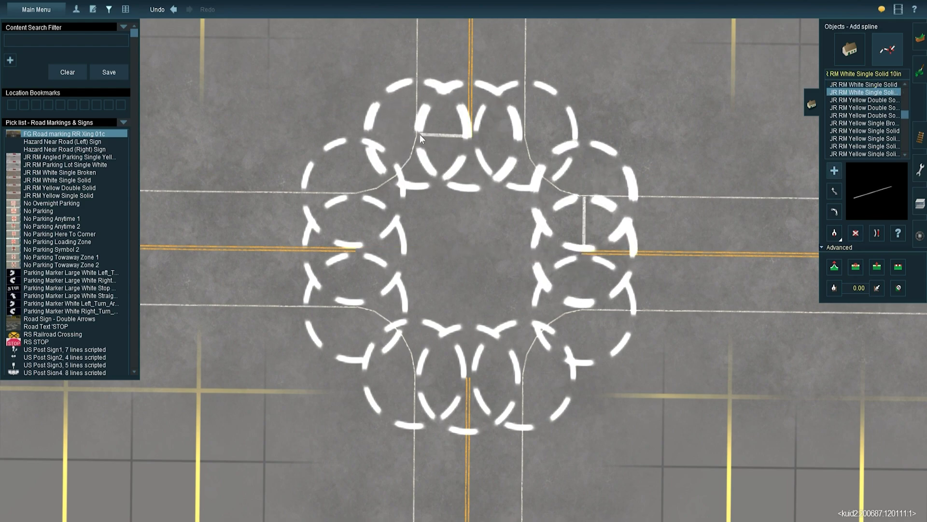
{"action": "left_click", "coordinate": [418, 135]}
{"action": "left_click", "coordinate": [354, 251]}
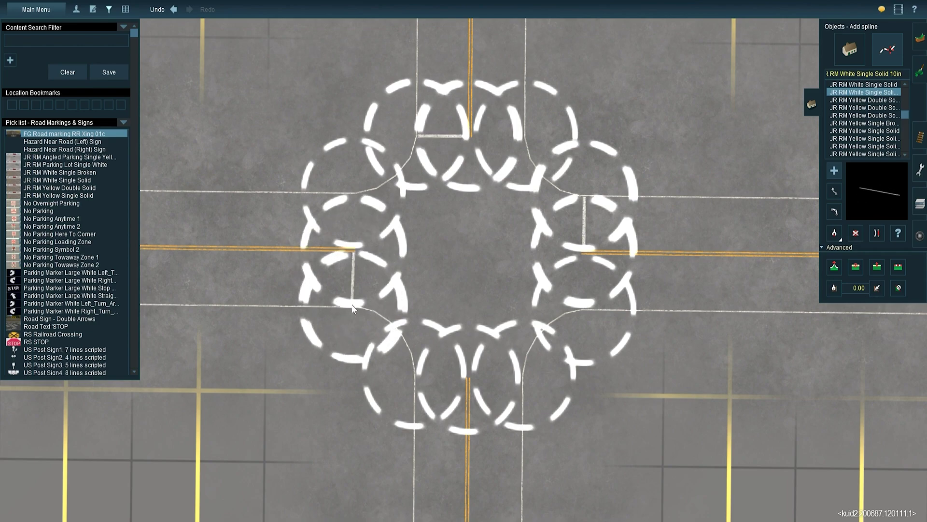
{"action": "left_click", "coordinate": [353, 304]}
{"action": "left_click", "coordinate": [471, 378]}
{"action": "left_click", "coordinate": [516, 378]}
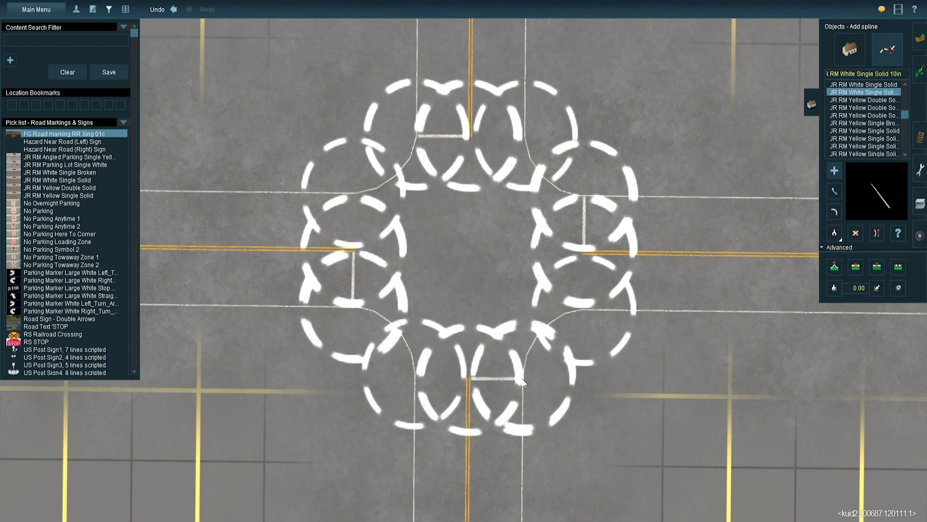
Step: Switch from placing splines to ground painting and filter the available textures by "city st"
{"action": "left_click", "coordinate": [848, 55]}
{"action": "right_click_drag", "start_coordinate": [445, 249], "coordinate": [454, 271]}
{"action": "key", "text": "F3"}
{"action": "left_click", "coordinate": [109, 39]}
{"action": "type", "text": "city st"}
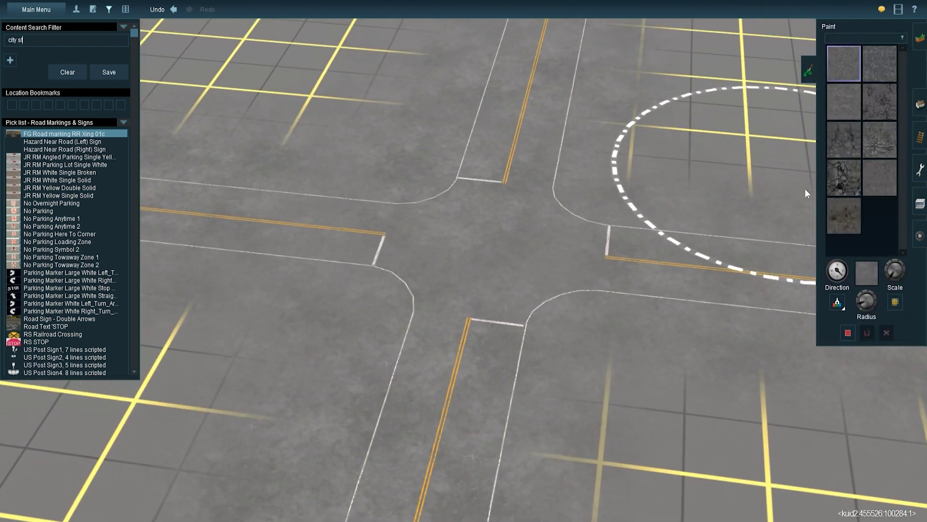
Step: Paint a finely cracked city street texture along the road arms of the intersection, adjusting the texture direction between strokes
{"action": "left_click", "coordinate": [872, 182]}
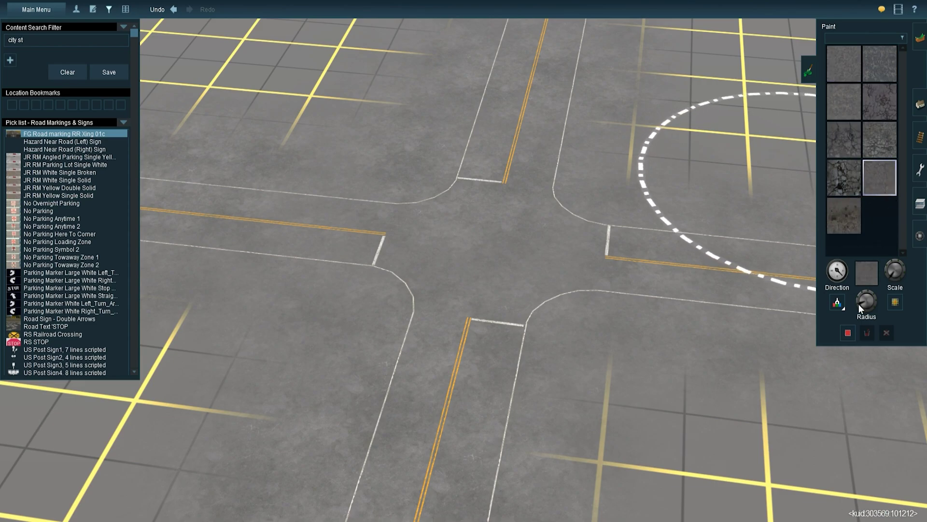
{"action": "mouse_move", "coordinate": [483, 92]}
{"action": "right_mouse_down"}
{"action": "mouse_move", "coordinate": [475, 173]}
{"action": "mouse_move", "coordinate": [480, 156]}
{"action": "mouse_move", "coordinate": [469, 151]}
{"action": "right_mouse_up"}
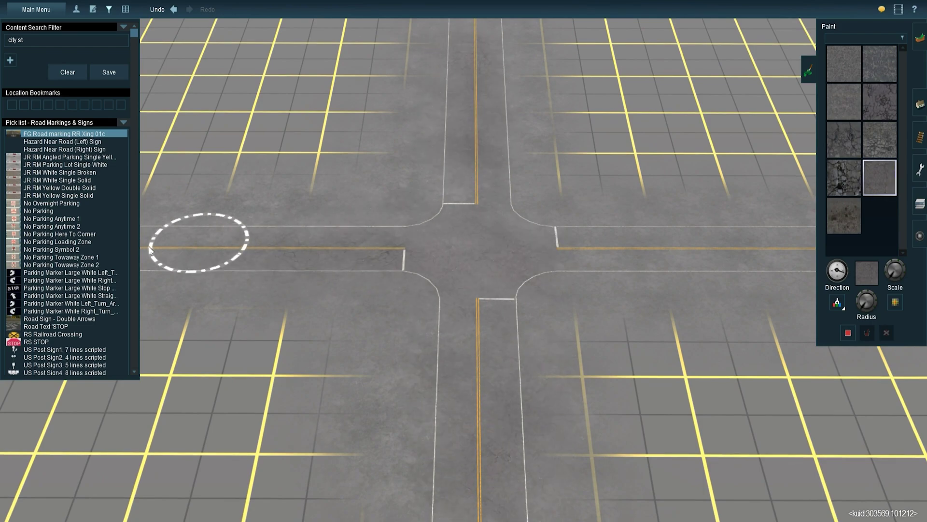
{"action": "left_click", "coordinate": [838, 262]}
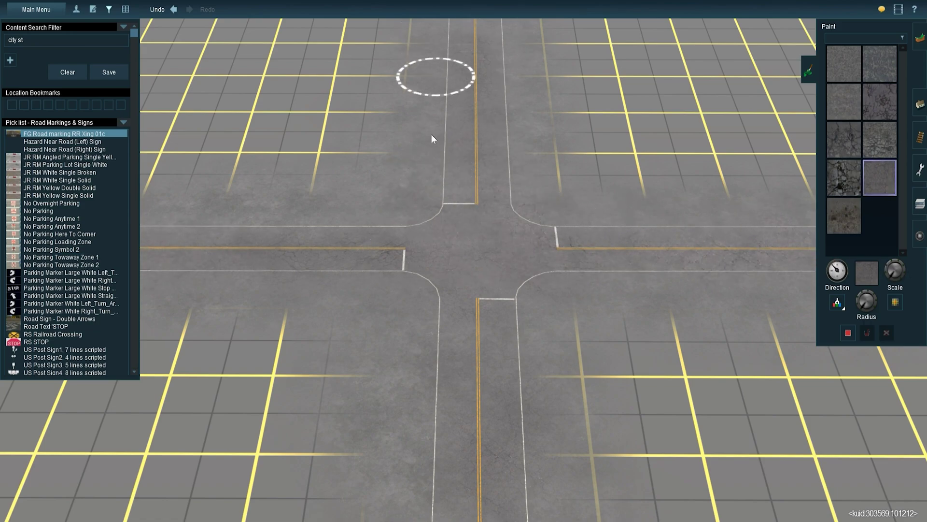
{"action": "left_click_drag", "start_coordinate": [478, 451], "coordinate": [420, 451]}
Step: Paint dark stains with City Street Texture 08 near the stop lines on the road arms and in the middle of the intersection
{"action": "left_click", "coordinate": [838, 218]}
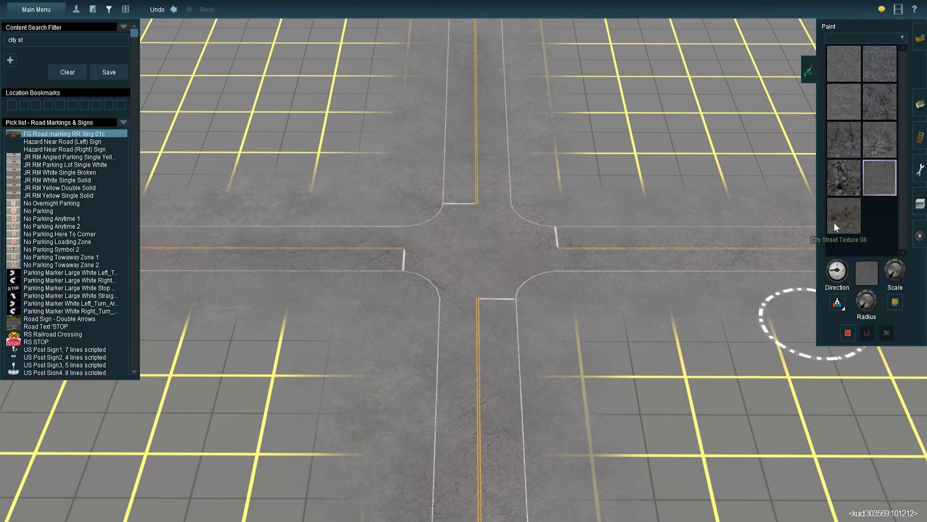
{"action": "mouse_move", "coordinate": [513, 348]}
{"action": "left_mouse_down"}
{"action": "mouse_move", "coordinate": [505, 435]}
{"action": "mouse_move", "coordinate": [532, 327]}
{"action": "left_mouse_up"}
{"action": "mouse_move", "coordinate": [628, 245]}
{"action": "left_mouse_down"}
{"action": "mouse_move", "coordinate": [451, 115]}
{"action": "mouse_move", "coordinate": [462, 198]}
{"action": "mouse_move", "coordinate": [386, 261]}
{"action": "mouse_move", "coordinate": [479, 269]}
{"action": "left_mouse_up"}
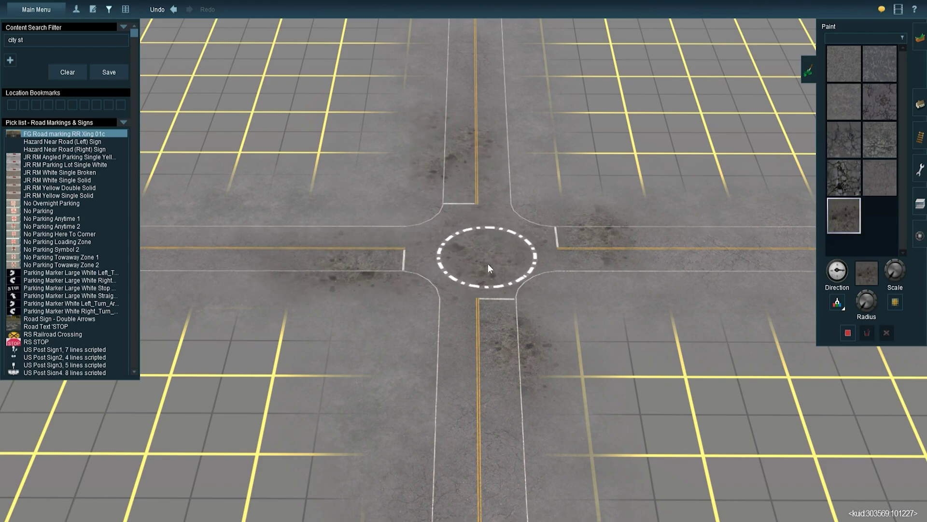
Step: Paint patches of heavily cracked city street texture along the road edges and corners around the intersection
{"action": "left_click", "coordinate": [880, 139]}
{"action": "left_click", "coordinate": [534, 445]}
{"action": "mouse_move", "coordinate": [537, 310]}
{"action": "left_mouse_down"}
{"action": "mouse_move", "coordinate": [424, 181]}
{"action": "mouse_move", "coordinate": [384, 199]}
{"action": "left_mouse_up"}
{"action": "left_click", "coordinate": [845, 178]}
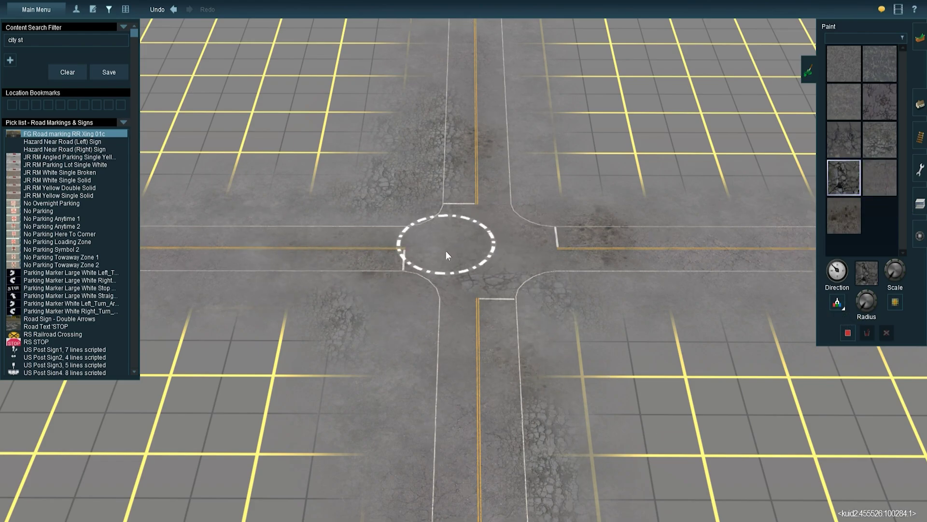
Step: Lay an Asphalt spline 2m strip straight through the intersection, just beside the yellow centre lines of two opposite road arms
{"action": "left_click", "coordinate": [920, 114]}
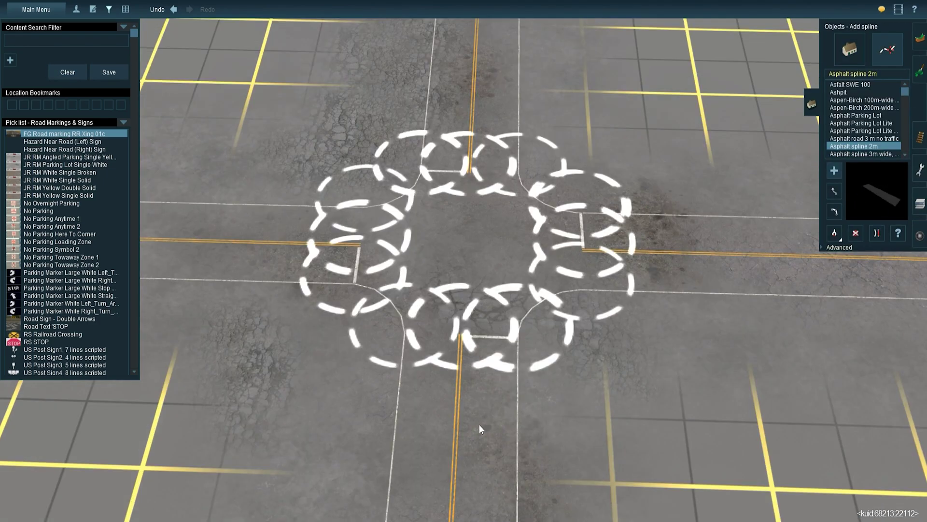
{"action": "left_click_drag", "start_coordinate": [479, 426], "coordinate": [488, 144]}
{"action": "left_click_drag", "start_coordinate": [473, 425], "coordinate": [471, 485]}
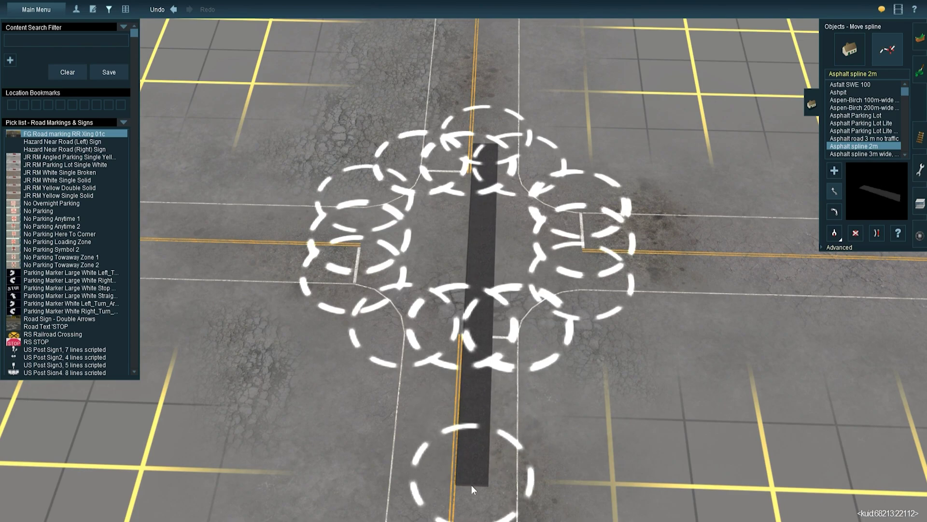
Step: Apply a height of -.09 to both ends of the 2 m asphalt spline and extend its far end
{"action": "left_click", "coordinate": [827, 245]}
{"action": "type", "text": "-.09"}
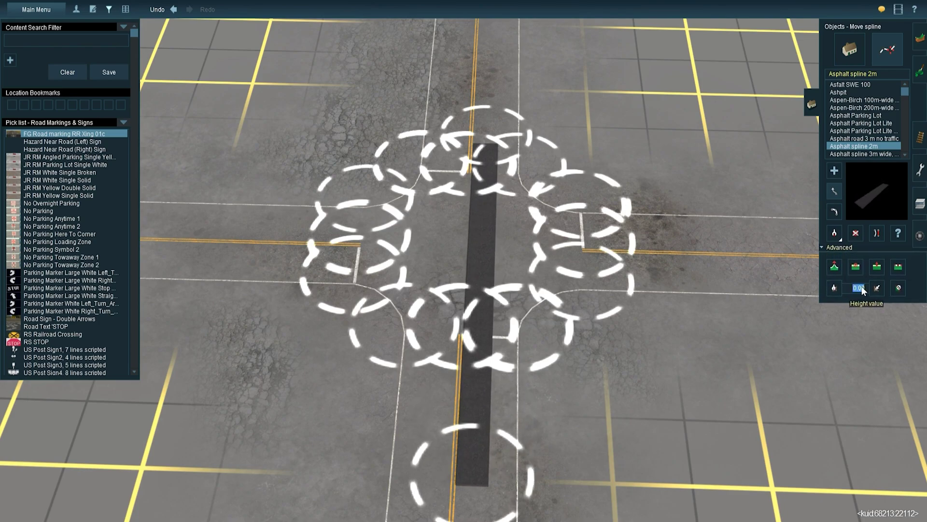
{"action": "left_click", "coordinate": [877, 287]}
{"action": "left_click", "coordinate": [468, 485]}
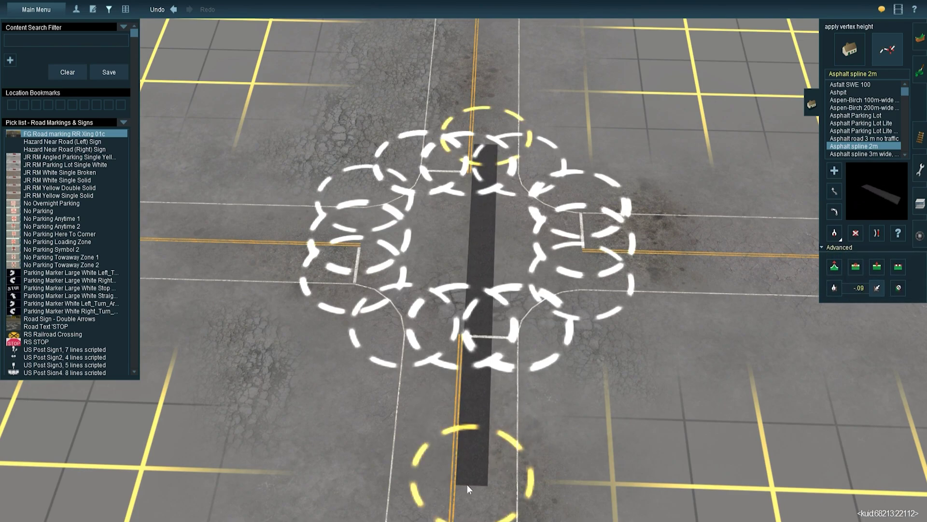
{"action": "left_click_drag", "start_coordinate": [483, 159], "coordinate": [483, 119]}
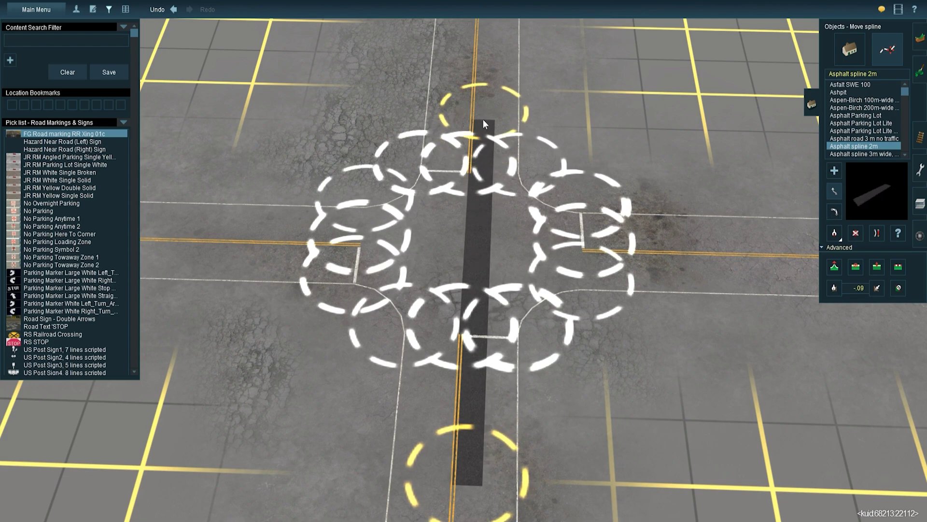
Step: Add an Asphalt spline 10m from the middle of the intersection outward along the road arm perpendicular to the 2 m strip
{"action": "scroll", "coordinate": [865, 124], "scroll_direction": "down", "scroll_amount": 2}
{"action": "left_click", "coordinate": [864, 122]}
{"action": "left_click", "coordinate": [840, 131]}
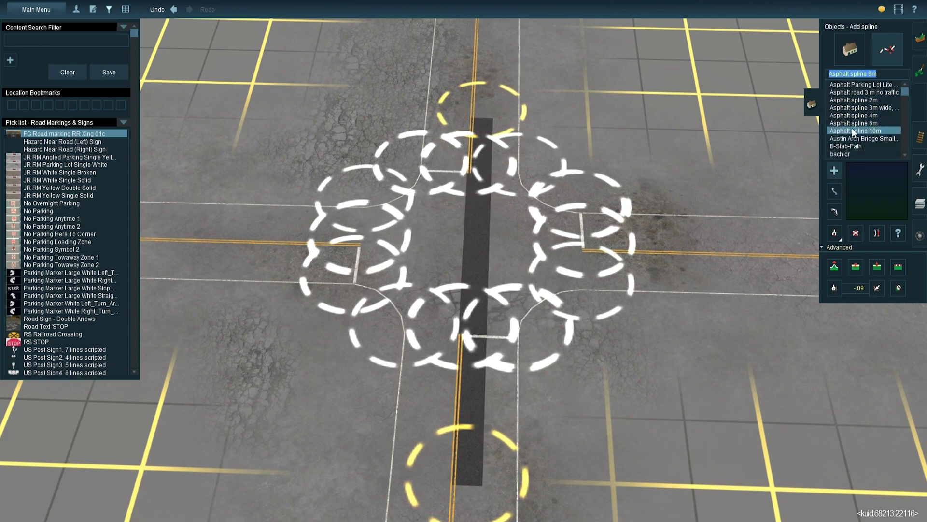
{"action": "left_click", "coordinate": [595, 231]}
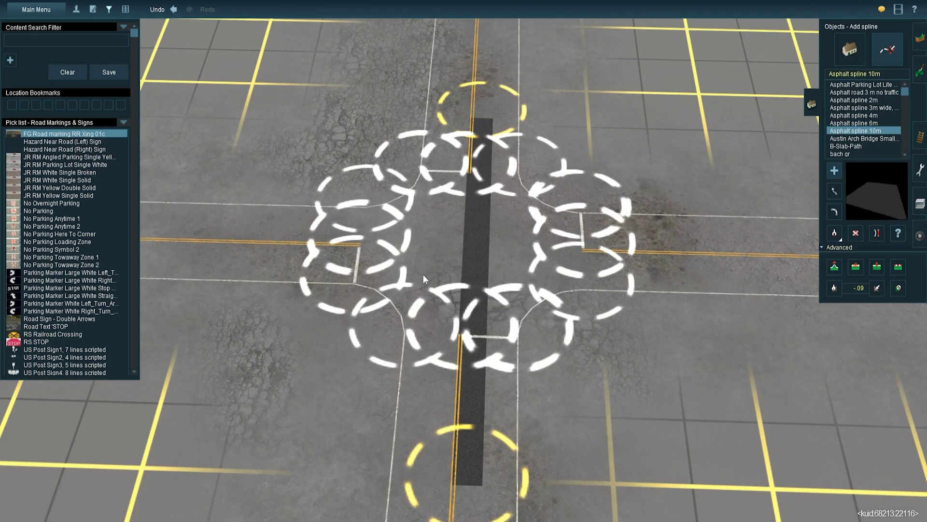
{"action": "left_click", "coordinate": [493, 233]}
{"action": "left_click", "coordinate": [729, 238]}
Step: Try a height of -.10 on the 10 m asphalt spline's ends, and reapply -.09 to them
{"action": "scroll", "coordinate": [862, 288], "scroll_direction": "down", "scroll_amount": 1}
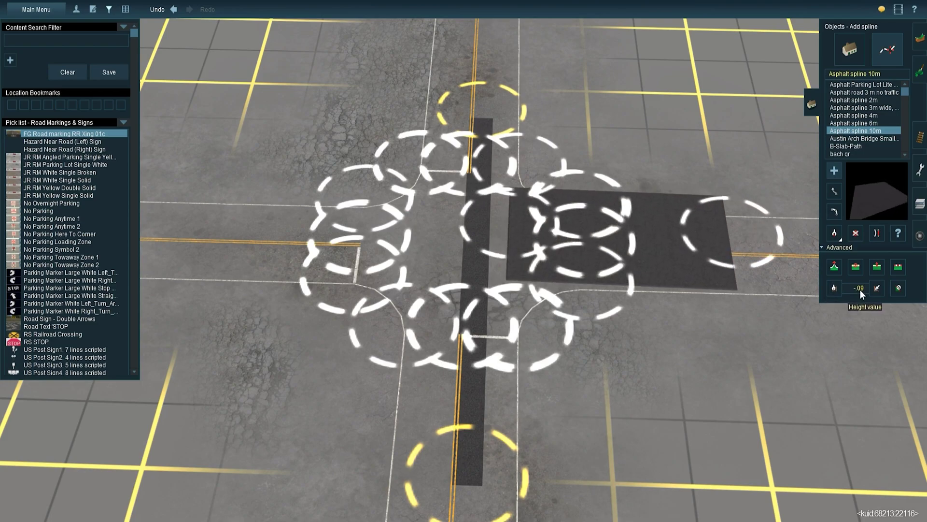
{"action": "left_click", "coordinate": [877, 288]}
{"action": "left_click", "coordinate": [731, 237]}
{"action": "left_click", "coordinate": [512, 232]}
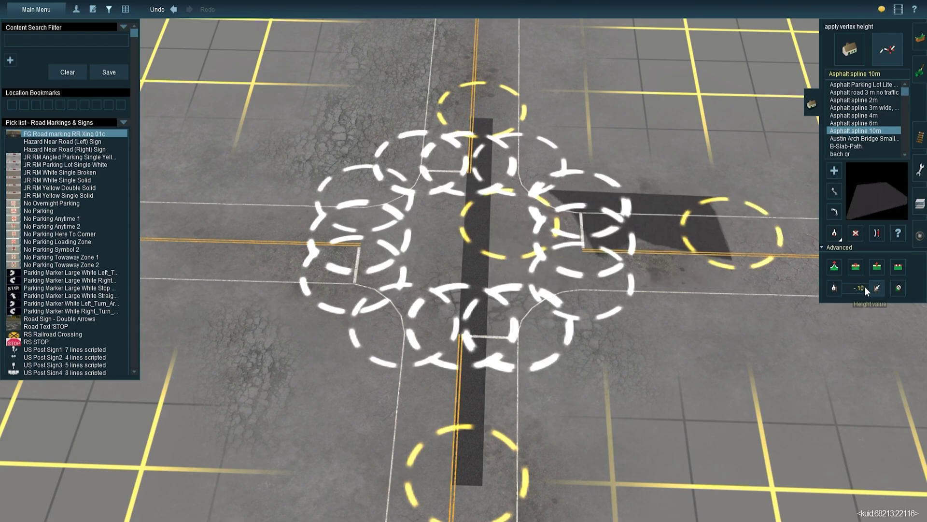
{"action": "scroll", "coordinate": [862, 288], "scroll_direction": "up", "scroll_amount": 1}
{"action": "left_click", "coordinate": [729, 242]}
Step: Move both ends of the 10 m asphalt spline so it meets the 2 m strip and follows the road arm's centre line
{"action": "scroll", "coordinate": [435, 244], "scroll_direction": "up", "scroll_amount": 2}
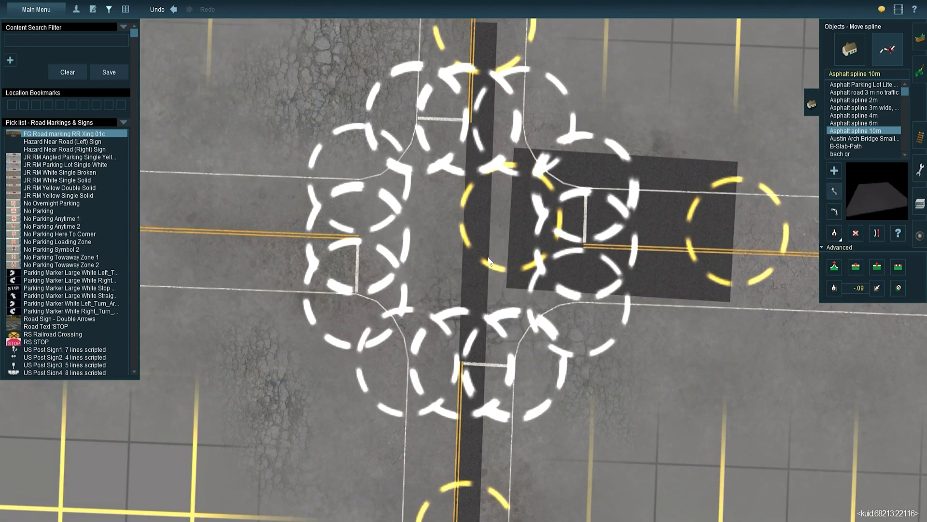
{"action": "left_click_drag", "start_coordinate": [734, 238], "coordinate": [810, 253]}
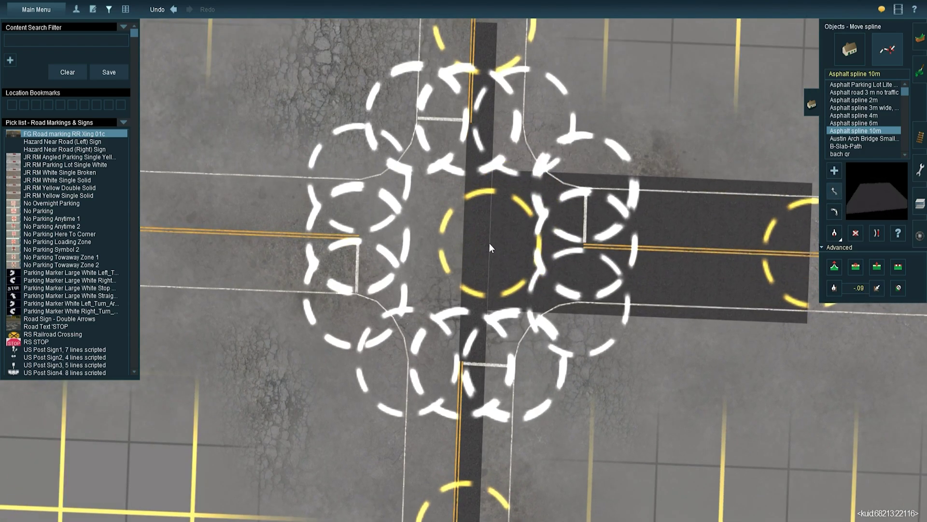
{"action": "scroll", "coordinate": [488, 238], "scroll_direction": "down", "scroll_amount": 2}
{"action": "left_click_drag", "start_coordinate": [736, 256], "coordinate": [775, 256]}
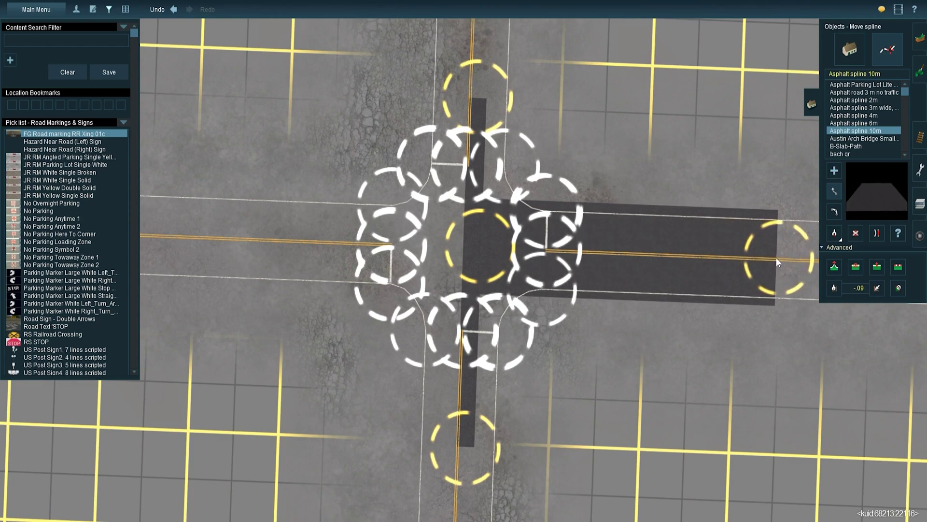
Step: Lay an Asphalt spline 4m along one lane of the opposite road arm into the intersection and extend its outer end
{"action": "left_click", "coordinate": [870, 115]}
{"action": "left_click", "coordinate": [191, 218]}
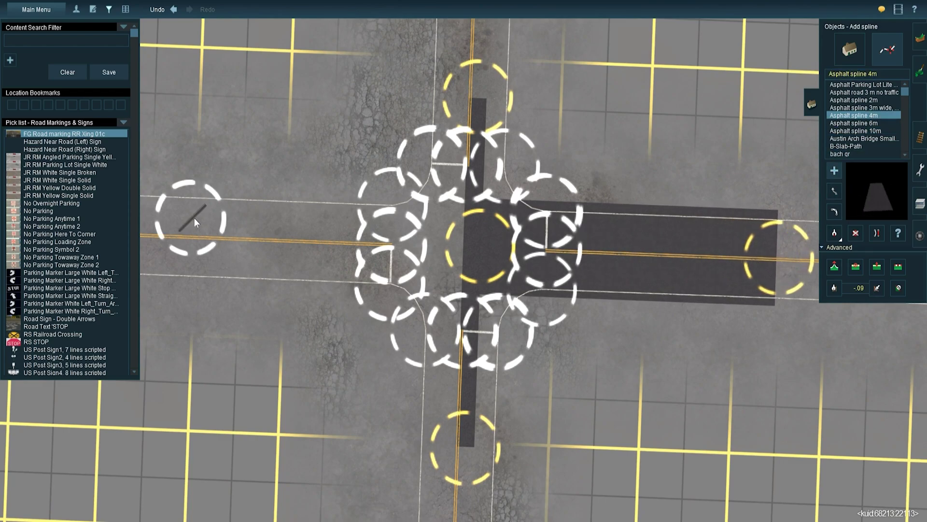
{"action": "left_click", "coordinate": [468, 227]}
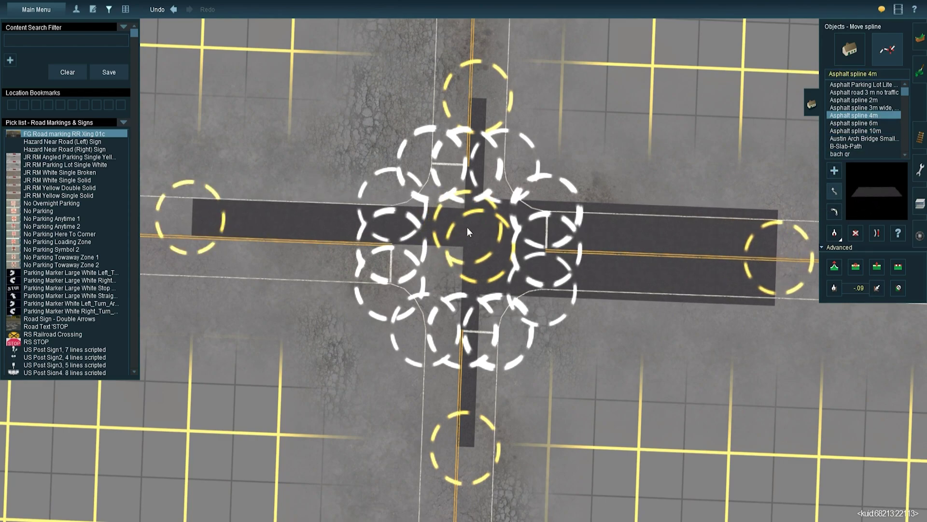
{"action": "left_click_drag", "start_coordinate": [191, 219], "coordinate": [175, 217]}
Step: Lay two JR RM Yellow Double Solid centre lines crossing at an oblique angle on an empty area of ground
{"action": "key", "text": "F2"}
{"action": "left_click", "coordinate": [389, 270], "text": "ctrl"}
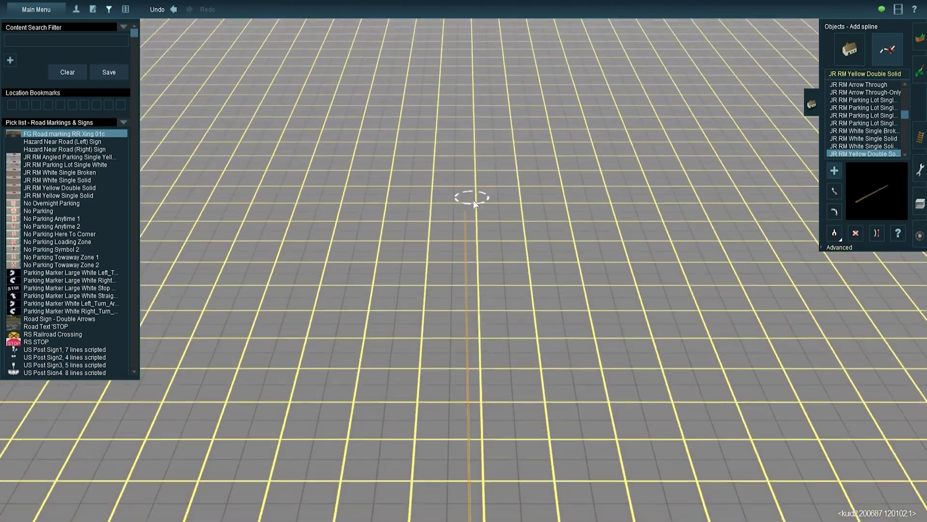
{"action": "right_click_drag", "start_coordinate": [474, 170], "coordinate": [448, 129]}
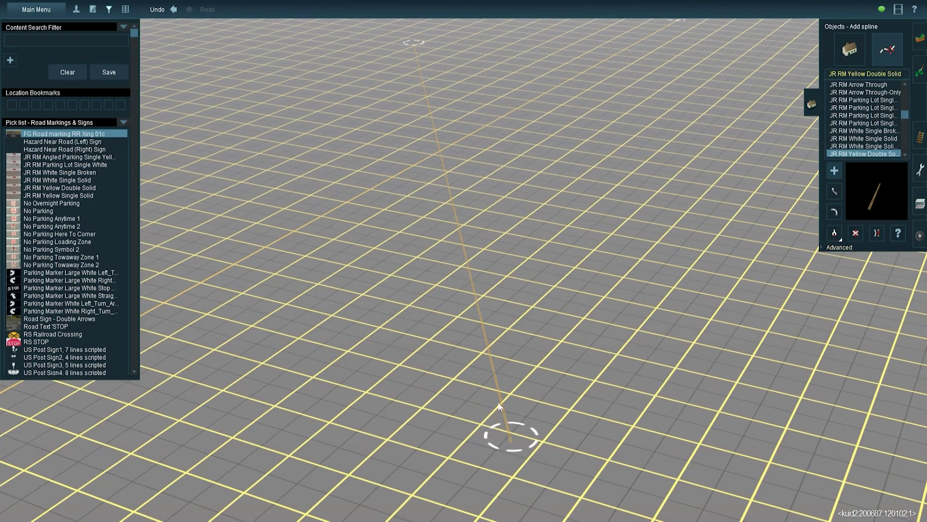
{"action": "right_click_drag", "start_coordinate": [507, 437], "coordinate": [465, 244]}
Step: Add JR RM White Single Solid edge lines on both sides of each of the two crossing yellow centre lines
{"action": "left_click", "coordinate": [864, 138]}
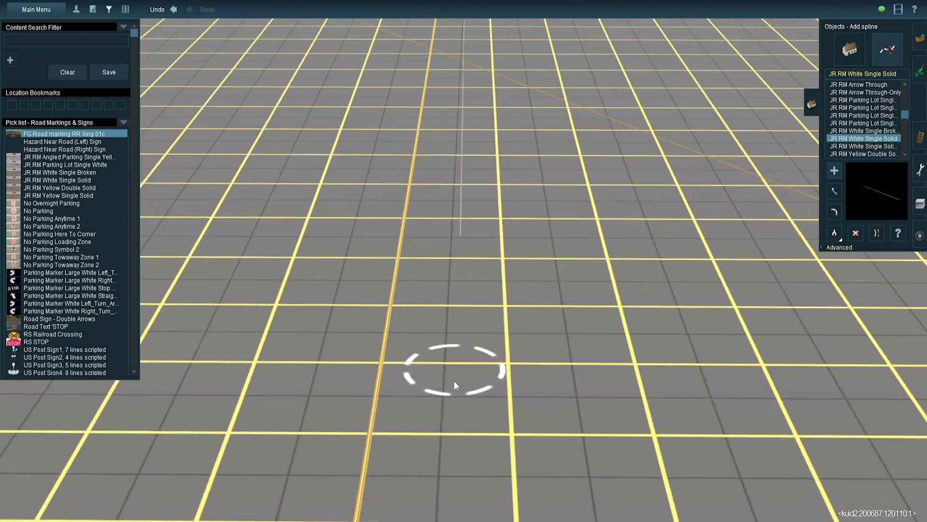
{"action": "scroll", "coordinate": [454, 381], "scroll_direction": "up", "scroll_amount": 5}
{"action": "left_click", "coordinate": [462, 387]}
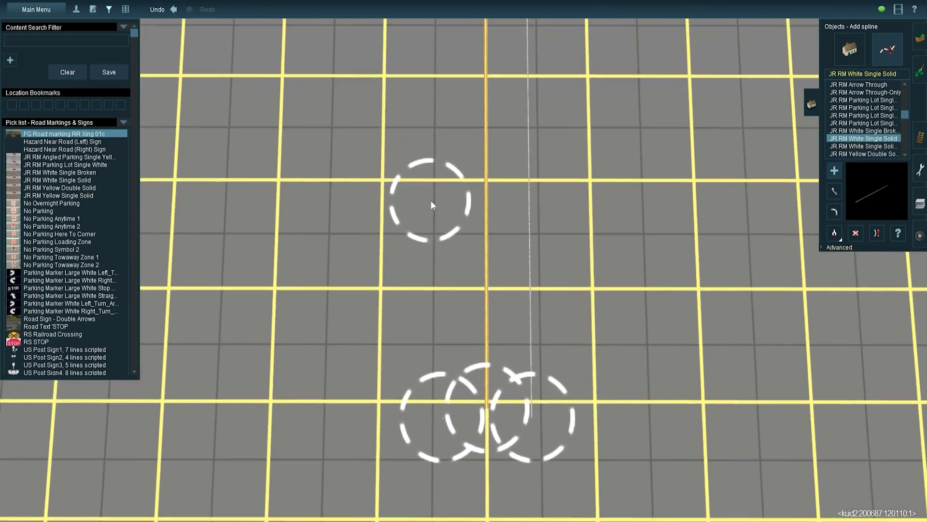
{"action": "right_click_drag", "start_coordinate": [431, 201], "coordinate": [641, 274]}
Step: Paint the finely cracked city street texture in wide strokes along both obliquely crossing roads
{"action": "left_click", "coordinate": [920, 71]}
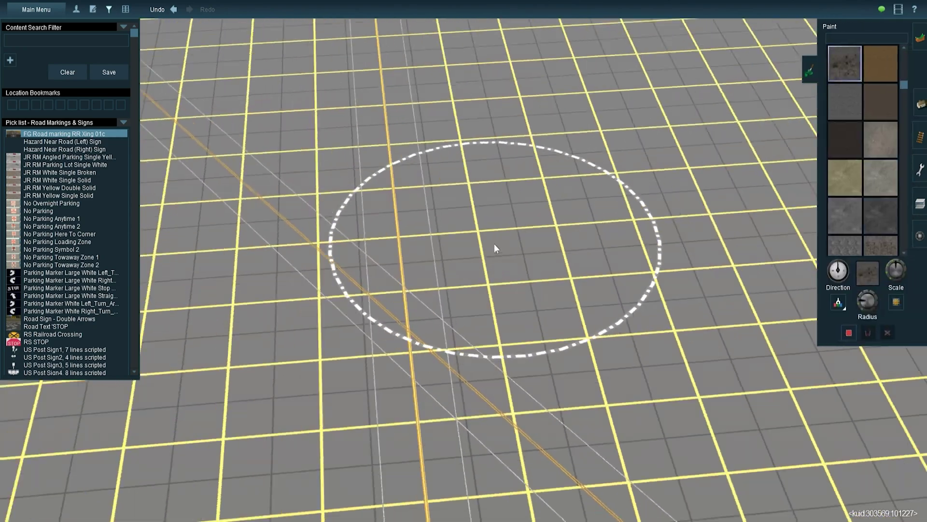
{"action": "right_click_drag", "start_coordinate": [494, 244], "coordinate": [463, 213]}
{"action": "scroll", "coordinate": [875, 147], "scroll_direction": "up", "scroll_amount": 3}
{"action": "left_click", "coordinate": [877, 145]}
{"action": "left_click_drag", "start_coordinate": [452, 60], "coordinate": [461, 191]}
{"action": "left_click_drag", "start_coordinate": [461, 242], "coordinate": [470, 393]}
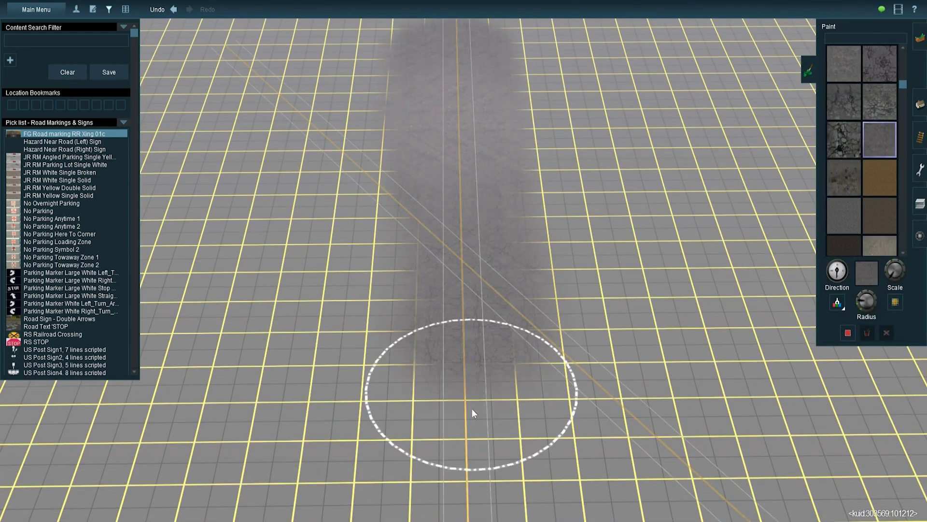
{"action": "mouse_move", "coordinate": [271, 96]}
{"action": "left_mouse_down"}
{"action": "mouse_move", "coordinate": [429, 211]}
{"action": "mouse_move", "coordinate": [468, 393]}
{"action": "left_mouse_up"}
Step: Insert spline points in the JR RM White Single Solid edge lines at each place where two of them cross
{"action": "left_click", "coordinate": [920, 104]}
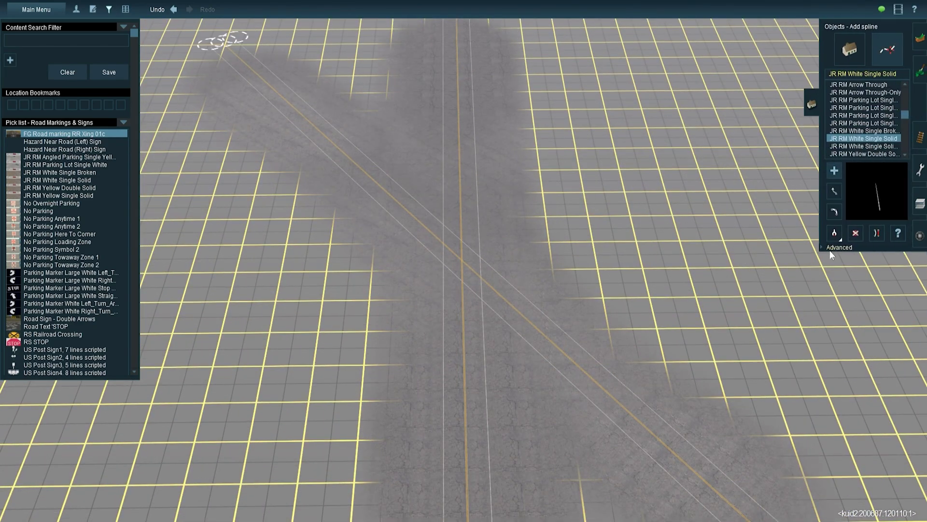
{"action": "scroll", "coordinate": [456, 257], "scroll_direction": "down", "scroll_amount": 3}
{"action": "scroll", "coordinate": [456, 267], "scroll_direction": "up", "scroll_amount": 4}
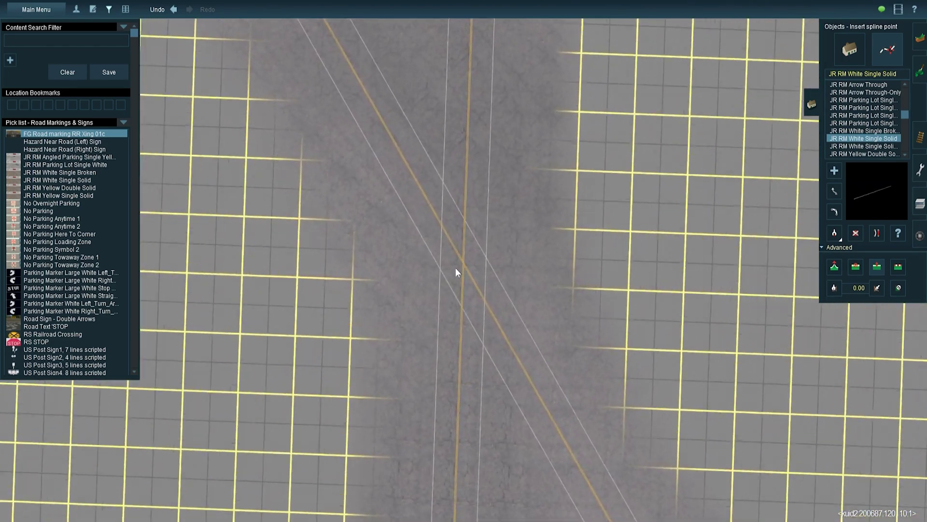
{"action": "scroll", "coordinate": [469, 259], "scroll_direction": "up", "scroll_amount": 5}
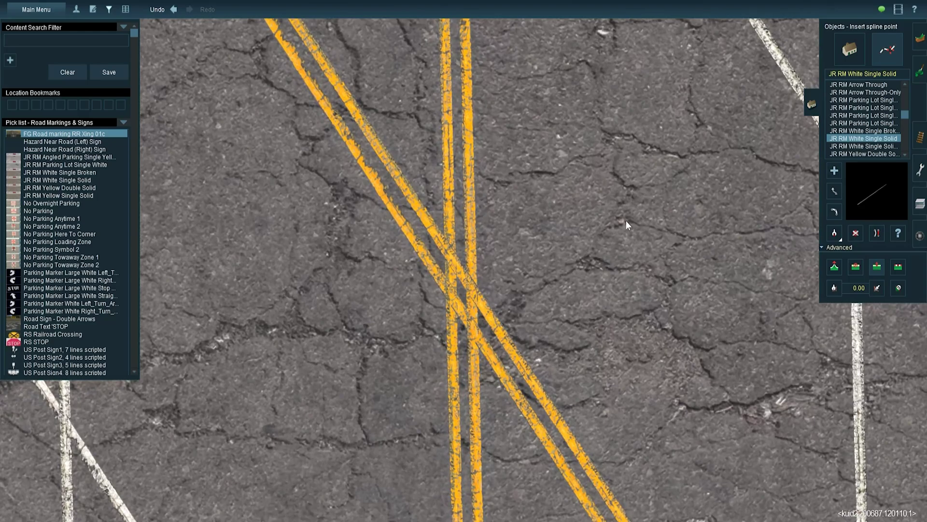
{"action": "right_click_drag", "start_coordinate": [626, 221], "coordinate": [348, 300]}
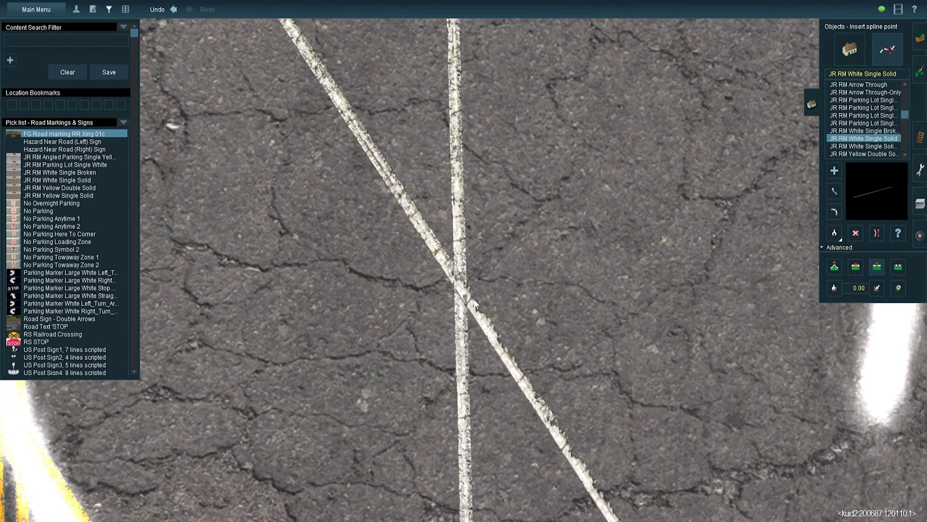
{"action": "right_click_drag", "start_coordinate": [473, 310], "coordinate": [401, 168]}
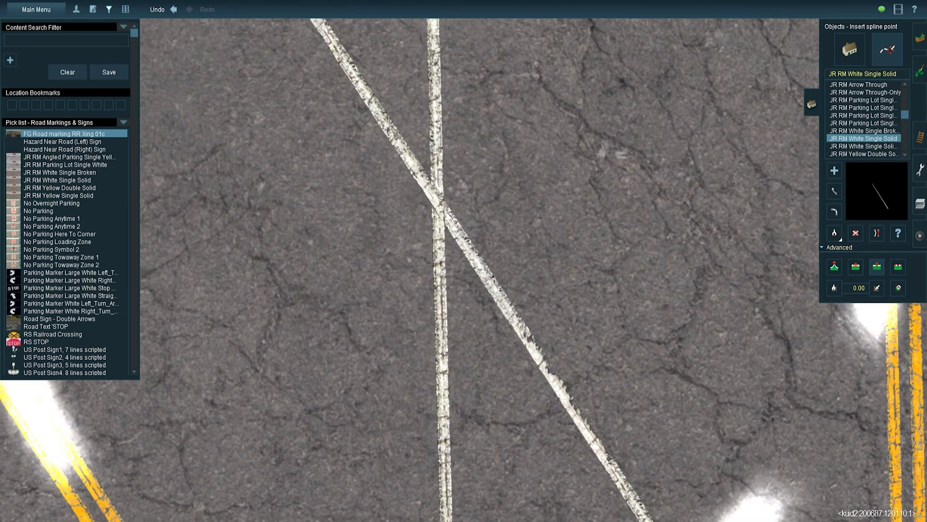
{"action": "key", "text": "ctrl+z"}
{"action": "key", "text": "ctrl+y"}
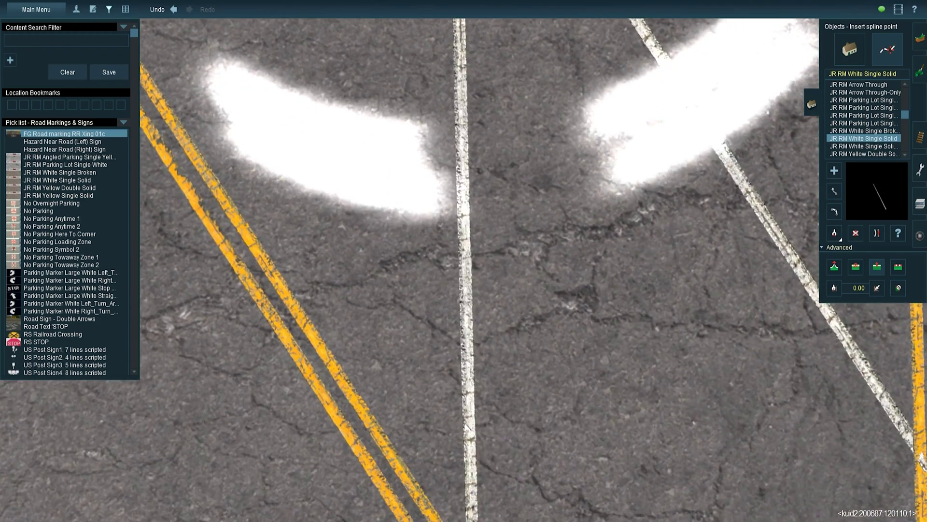
{"action": "key", "text": "Down"}
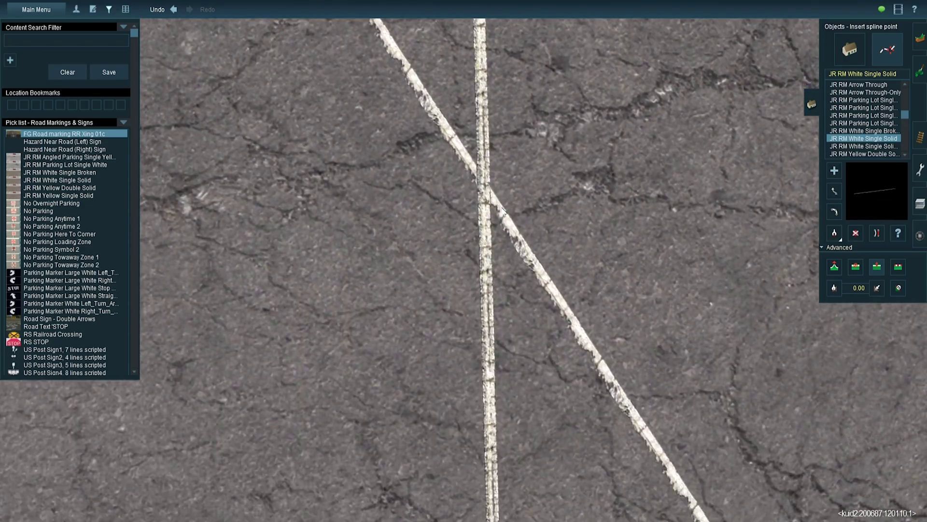
{"action": "key", "text": "Down"}
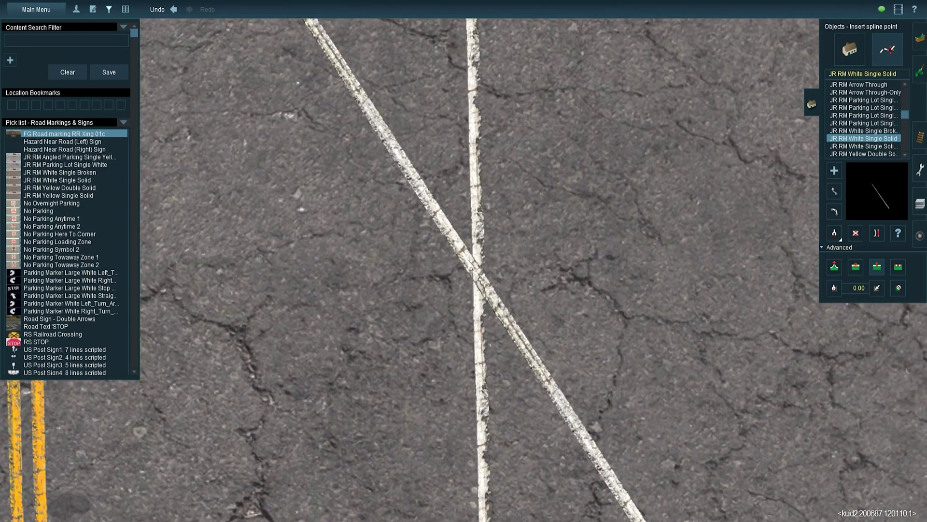
Step: Redo the spline points at the near white-line crossing and delete the edge-line segments running between the crossings inside the intersection
{"action": "key", "text": "ctrl+z"}
{"action": "scroll", "coordinate": [479, 301], "scroll_direction": "down", "scroll_amount": 5}
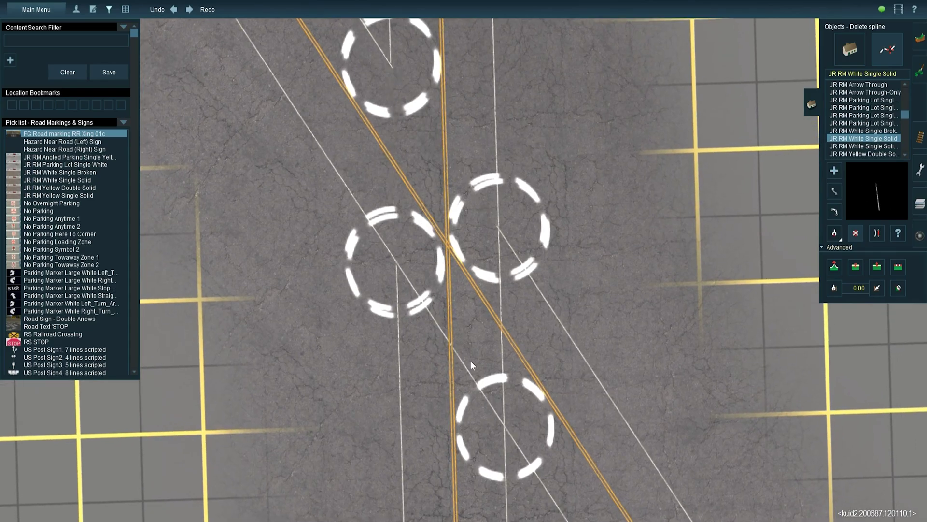
{"action": "scroll", "coordinate": [470, 361], "scroll_direction": "up", "scroll_amount": 3}
{"action": "left_click", "coordinate": [877, 267]}
{"action": "scroll", "coordinate": [503, 257], "scroll_direction": "down", "scroll_amount": 5}
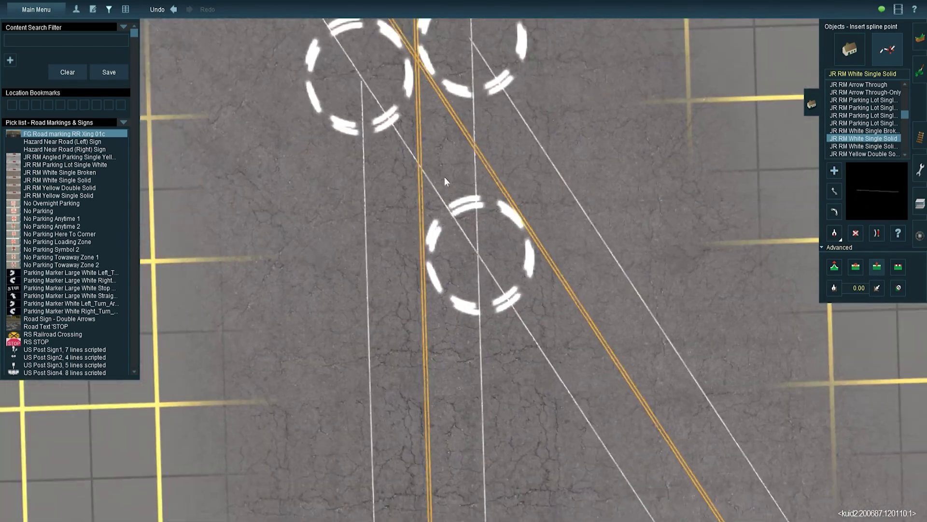
{"action": "scroll", "coordinate": [509, 280], "scroll_direction": "up", "scroll_amount": 5}
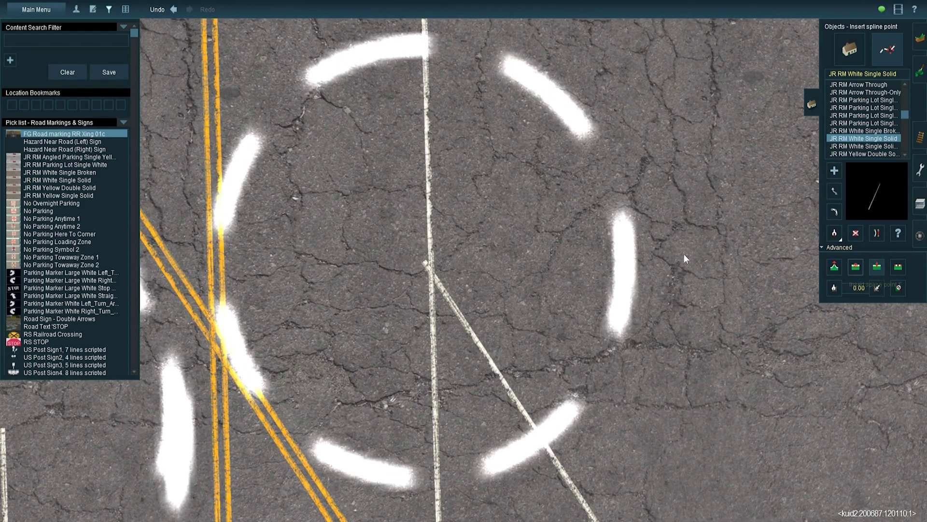
{"action": "scroll", "coordinate": [429, 233], "scroll_direction": "down", "scroll_amount": 5}
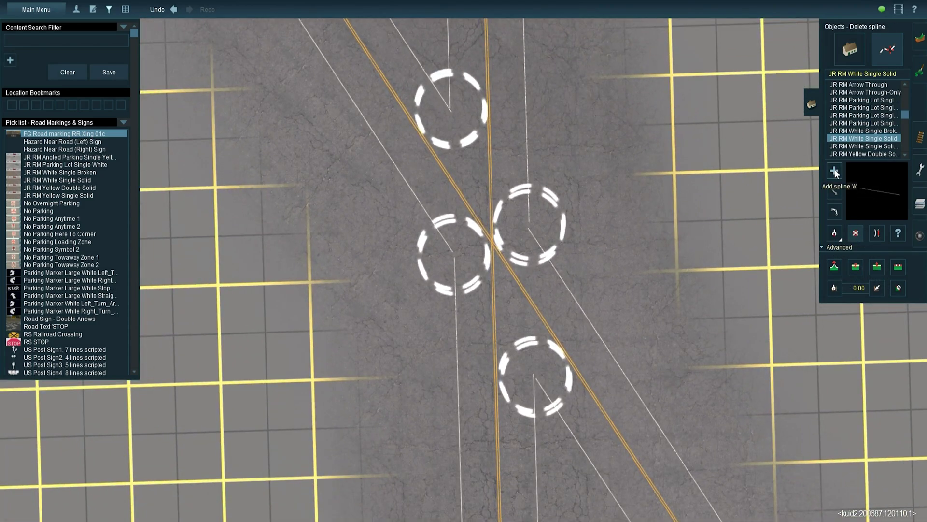
Step: Insert spline points on both white lines just outside the crossing at one obtuse corner and at the far acute corner
{"action": "left_click", "coordinate": [873, 266]}
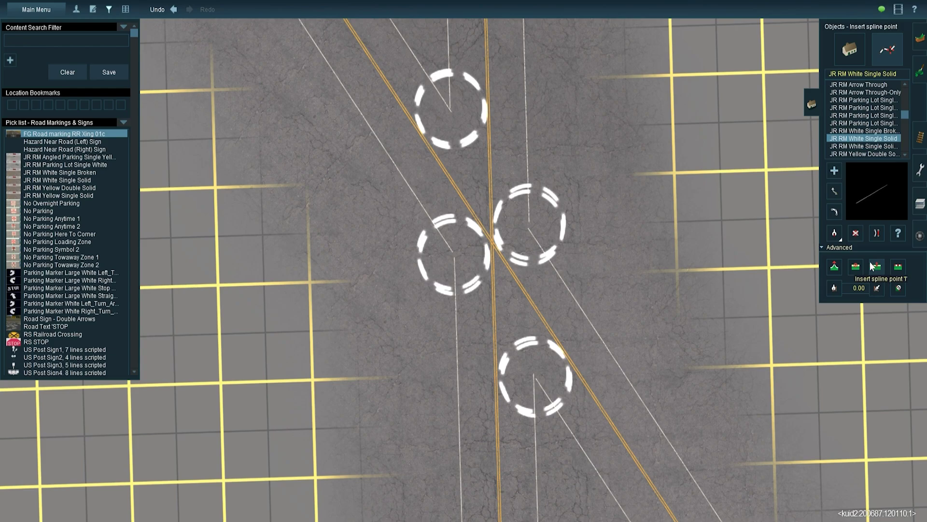
{"action": "left_click", "coordinate": [549, 261]}
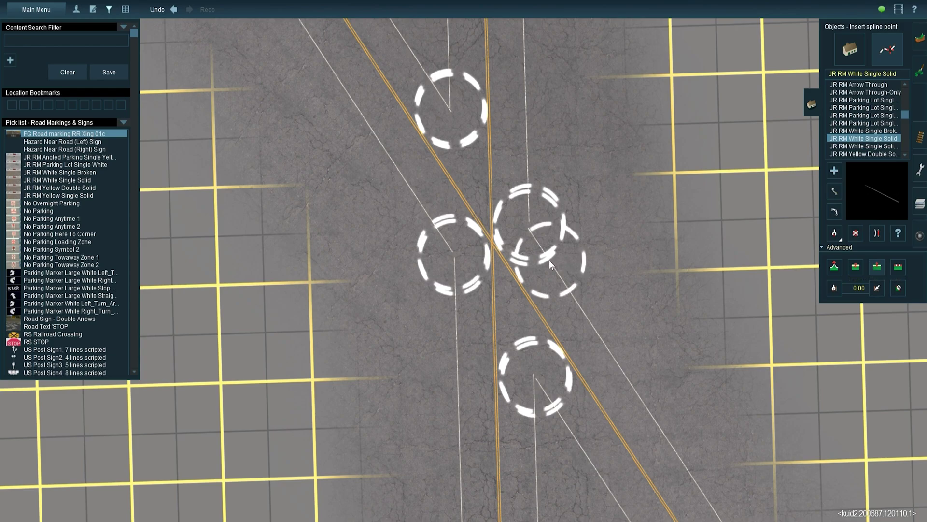
{"action": "left_click", "coordinate": [529, 186]}
{"action": "left_click", "coordinate": [449, 70]}
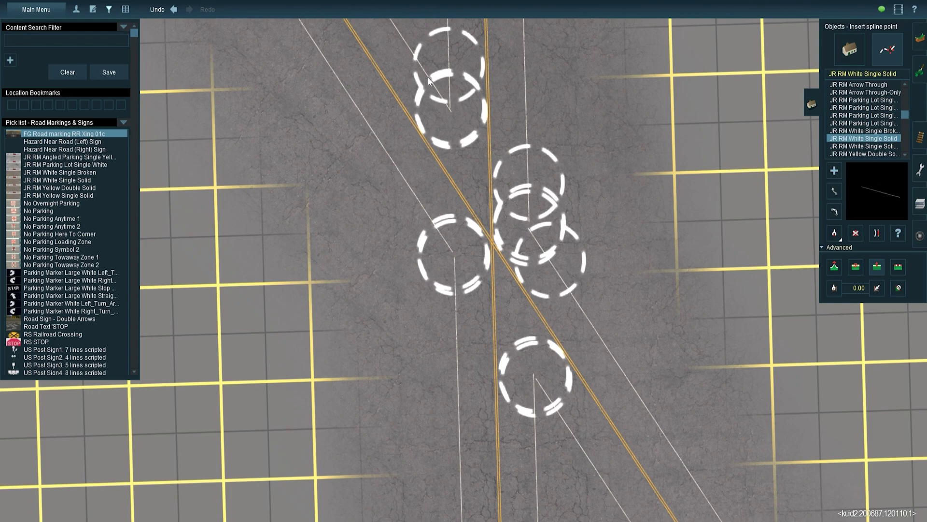
{"action": "key", "text": "Up"}
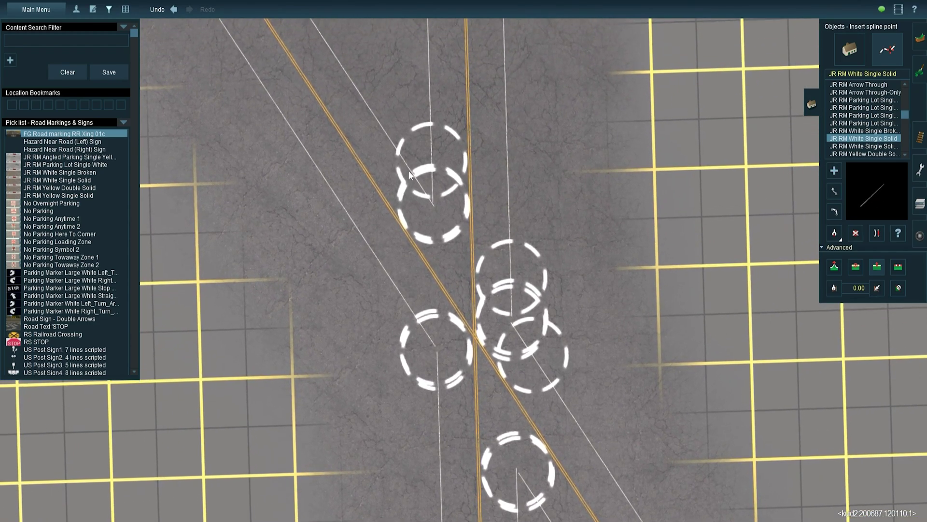
{"action": "scroll", "coordinate": [409, 170], "scroll_direction": "up", "scroll_amount": 1}
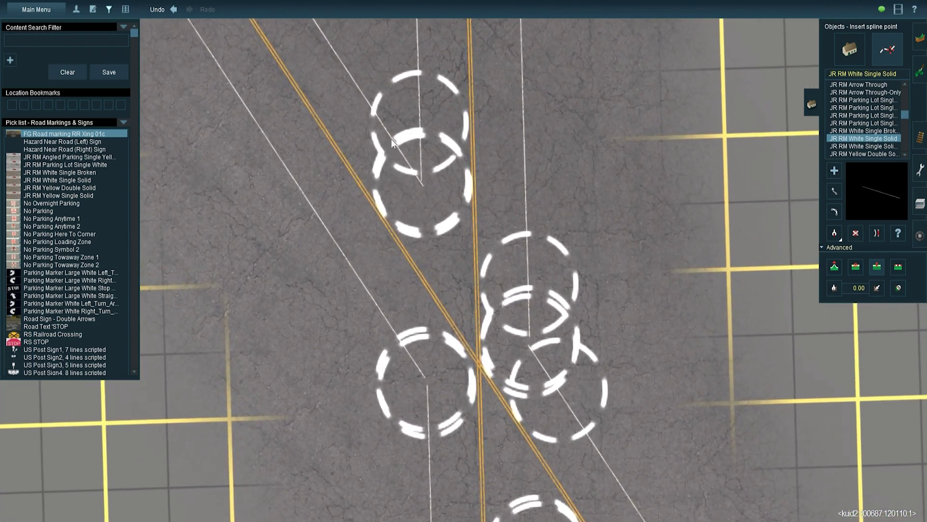
{"action": "scroll", "coordinate": [390, 135], "scroll_direction": "up", "scroll_amount": 2}
{"action": "scroll", "coordinate": [391, 146], "scroll_direction": "up", "scroll_amount": 5}
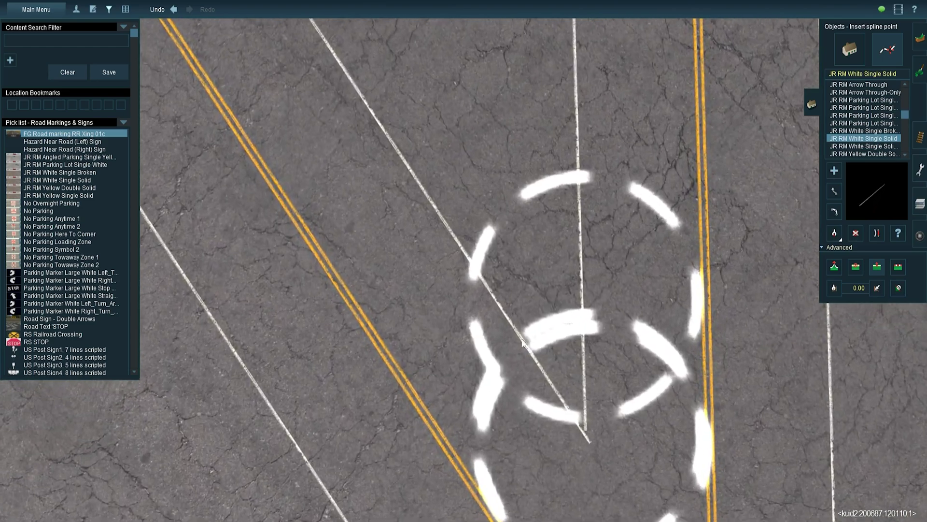
{"action": "scroll", "coordinate": [537, 372], "scroll_direction": "down", "scroll_amount": 5}
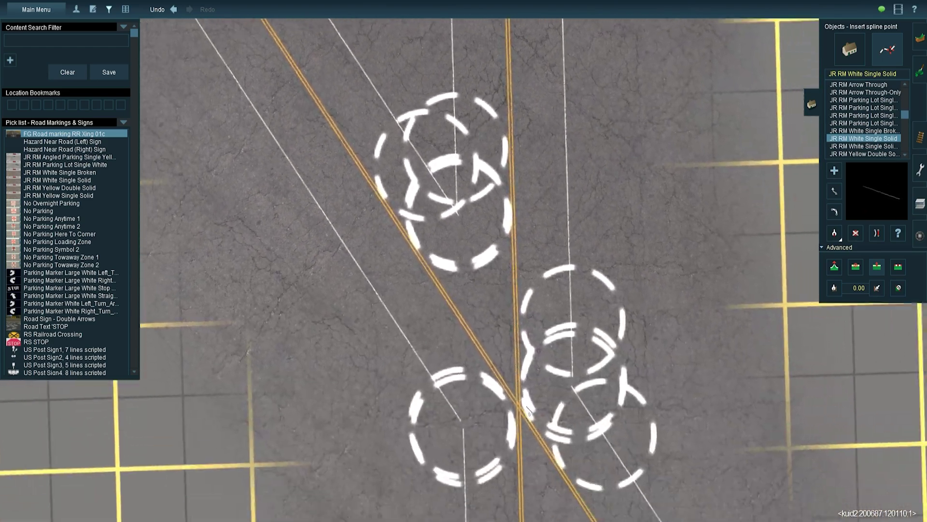
Step: Insert spline points on both white lines just outside the crossings at the remaining obtuse corner and the near acute corner
{"action": "left_click", "coordinate": [364, 223]}
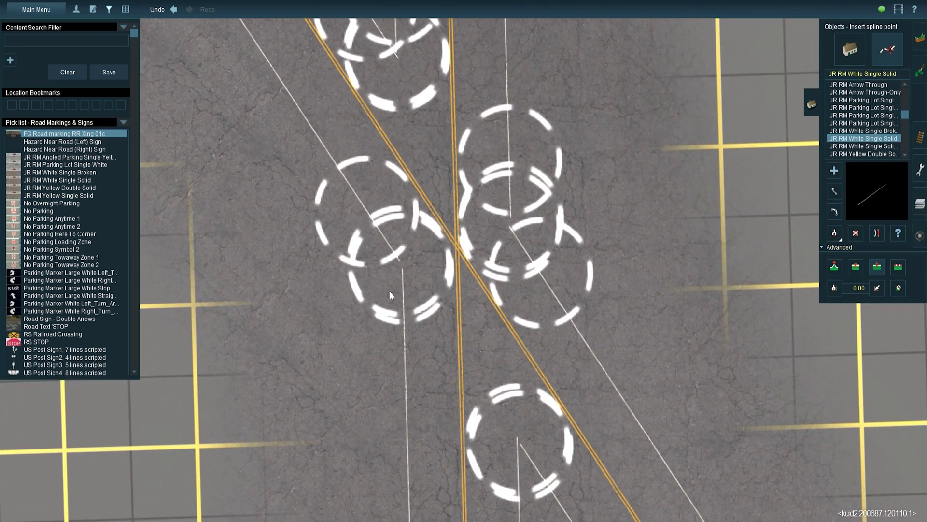
{"action": "left_click", "coordinate": [404, 328]}
{"action": "key", "text": "Down"}
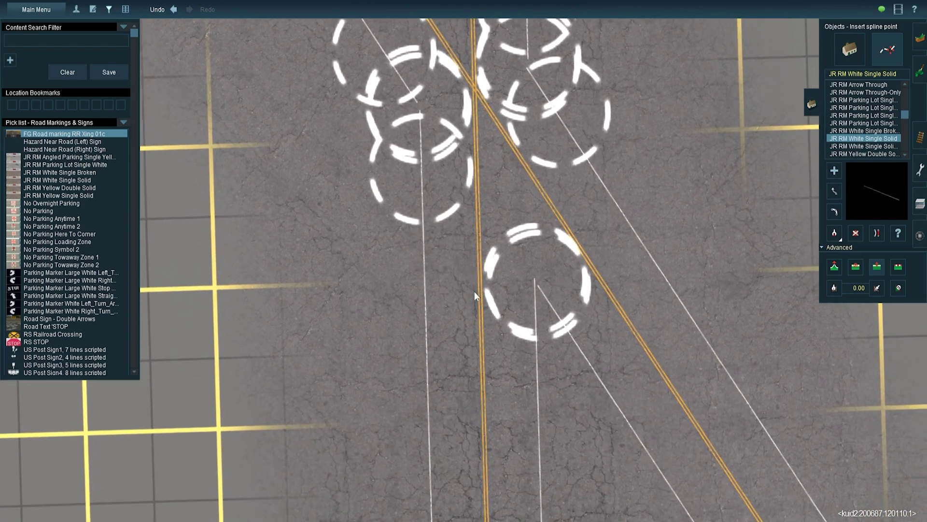
{"action": "scroll", "coordinate": [471, 246], "scroll_direction": "down", "scroll_amount": 3}
{"action": "key", "text": "Up"}
{"action": "left_click", "coordinate": [520, 303]}
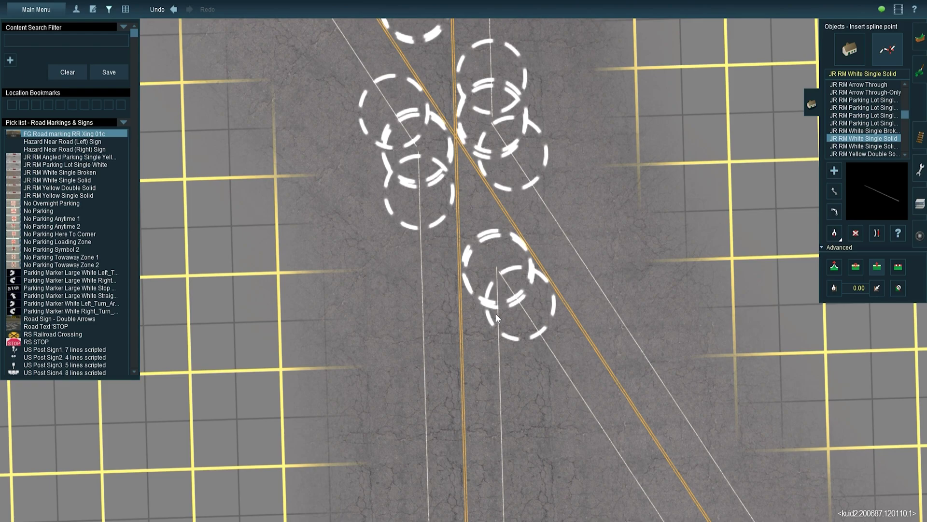
{"action": "scroll", "coordinate": [495, 314], "scroll_direction": "up", "scroll_amount": 4}
{"action": "scroll", "coordinate": [513, 334], "scroll_direction": "down", "scroll_amount": 4}
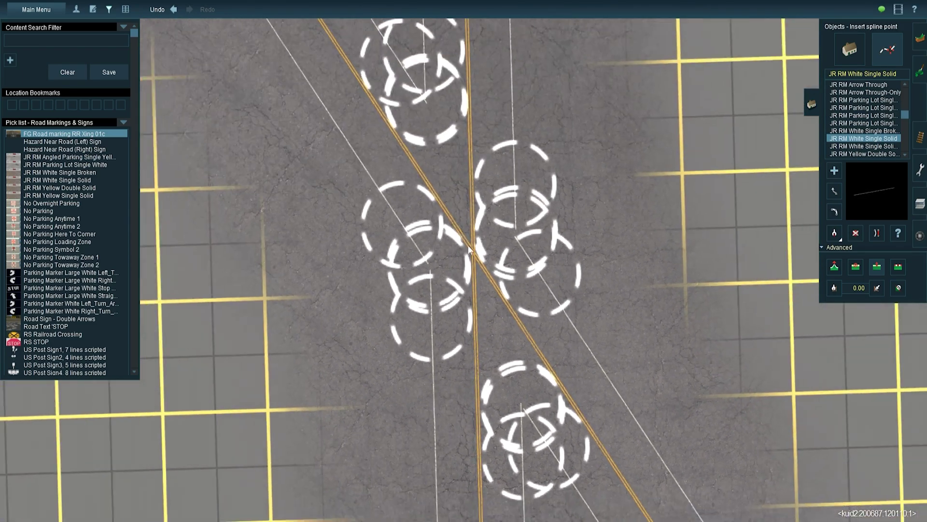
Step: Delete the short white line stubs between the new spline points and the crossings at all four corners
{"action": "left_click", "coordinate": [855, 232]}
{"action": "left_click", "coordinate": [422, 133]}
{"action": "left_click", "coordinate": [422, 134]}
{"action": "left_click", "coordinate": [413, 271]}
{"action": "left_click", "coordinate": [491, 261]}
{"action": "left_click", "coordinate": [491, 259]}
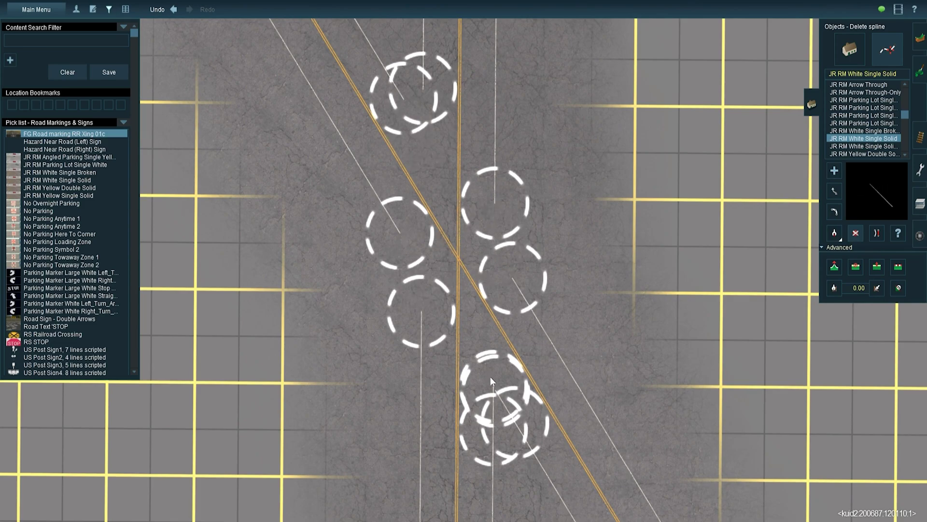
{"action": "left_click", "coordinate": [490, 376]}
{"action": "left_click", "coordinate": [491, 372]}
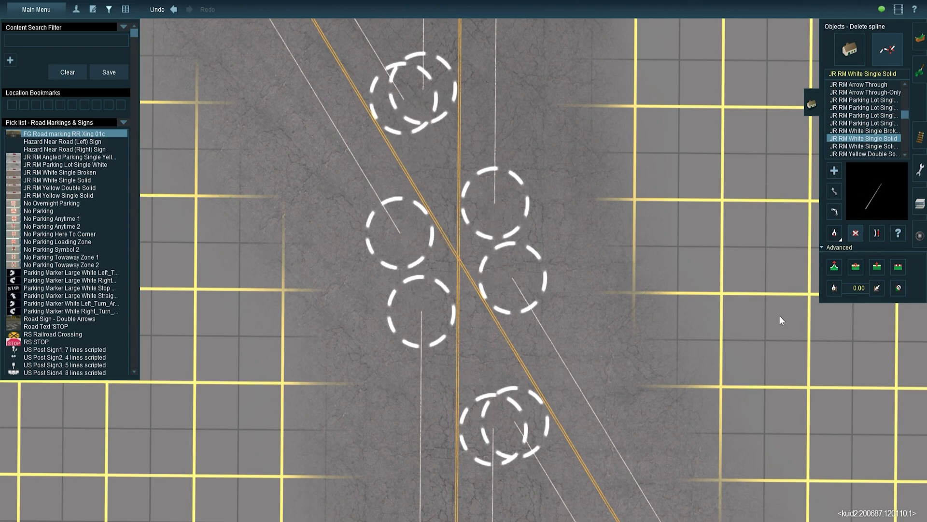
Step: Join the two open white line ends at each of the four corners with a short JR RM White Single Solid segment
{"action": "left_click", "coordinate": [834, 172]}
{"action": "left_click", "coordinate": [511, 276]}
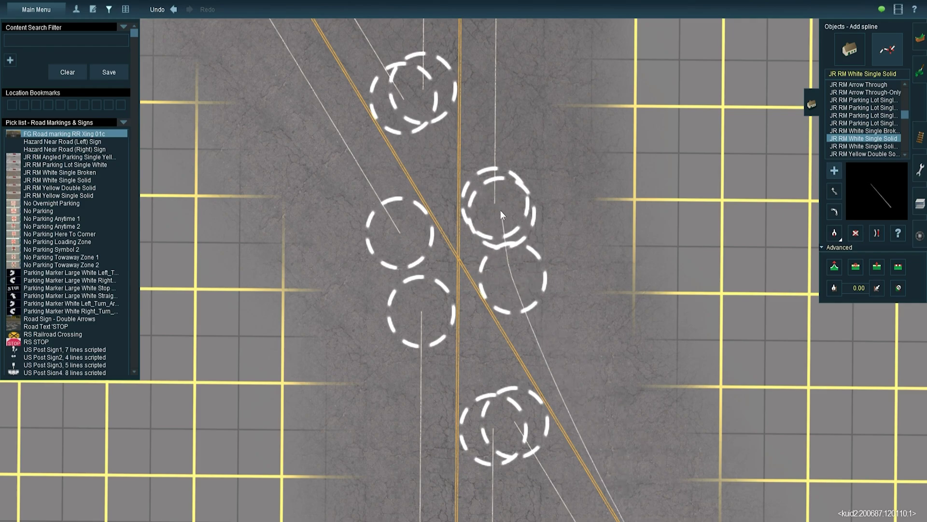
{"action": "left_click", "coordinate": [500, 211]}
{"action": "left_click", "coordinate": [424, 91]}
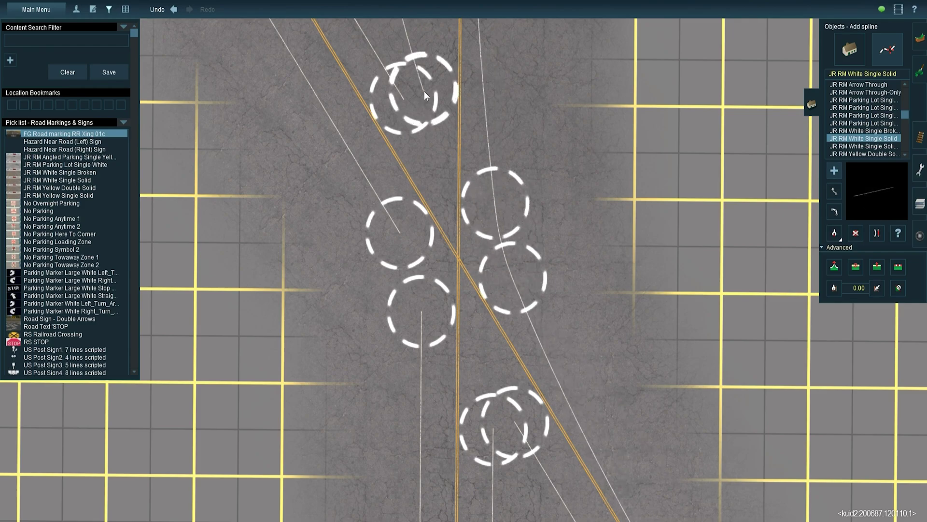
{"action": "left_click", "coordinate": [405, 98]}
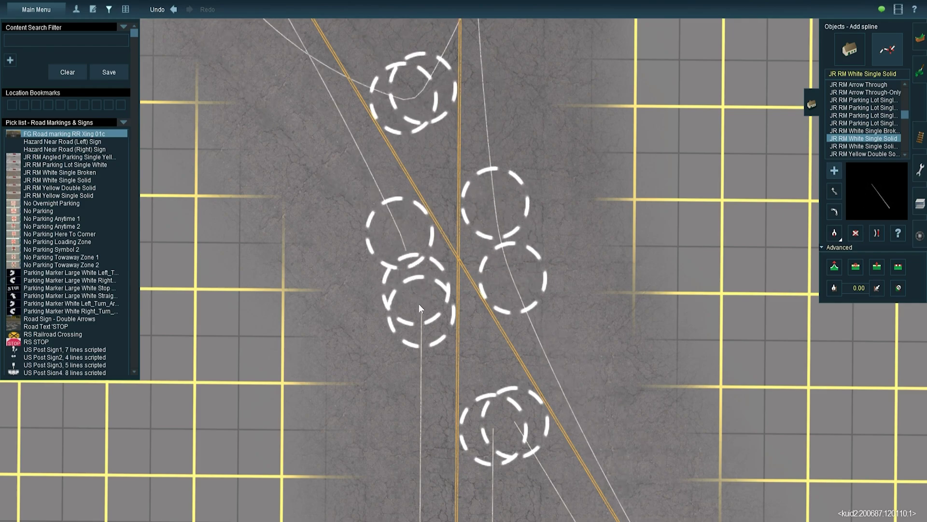
{"action": "left_click", "coordinate": [496, 424]}
Step: Straighten the white edge lines leading away from the four joined corners, leaving the corner pieces curved
{"action": "left_click", "coordinate": [877, 233]}
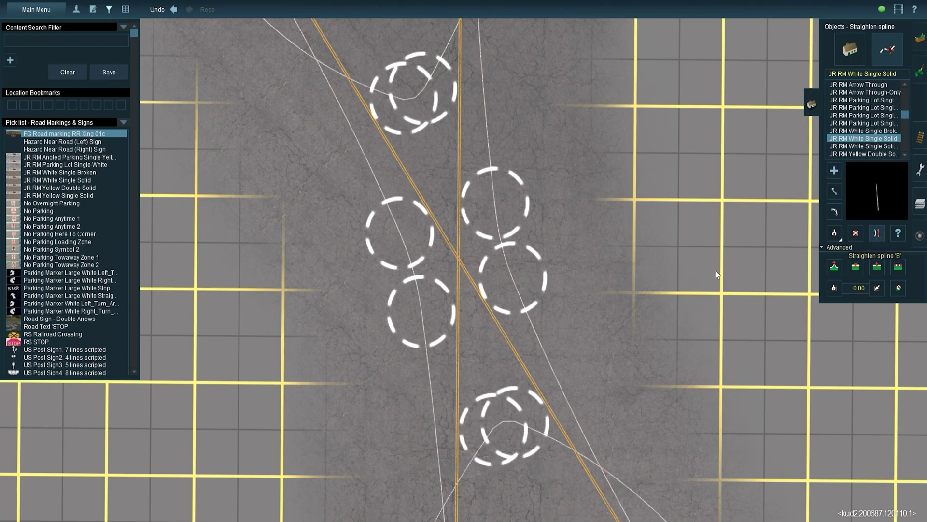
{"action": "left_click", "coordinate": [499, 128]}
{"action": "left_click", "coordinate": [368, 86]}
{"action": "left_click", "coordinate": [392, 220]}
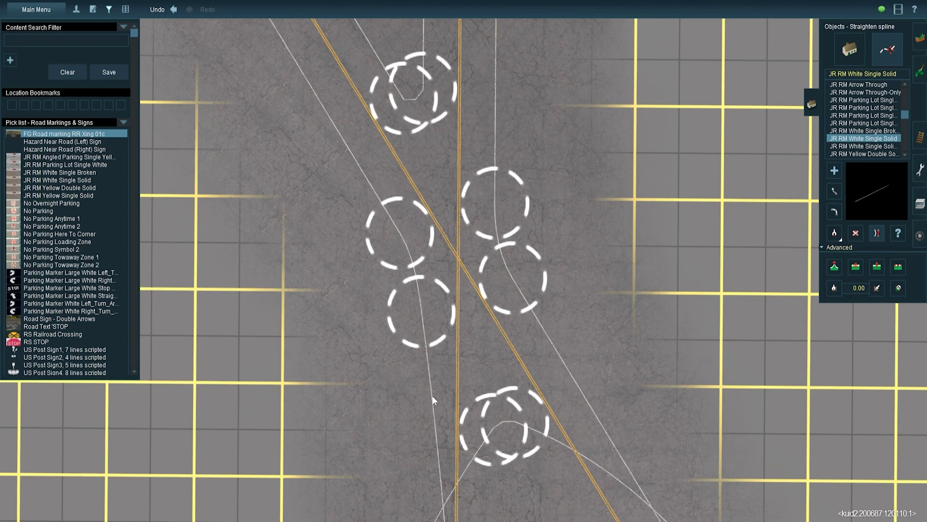
{"action": "left_click", "coordinate": [431, 395]}
{"action": "left_click", "coordinate": [541, 476]}
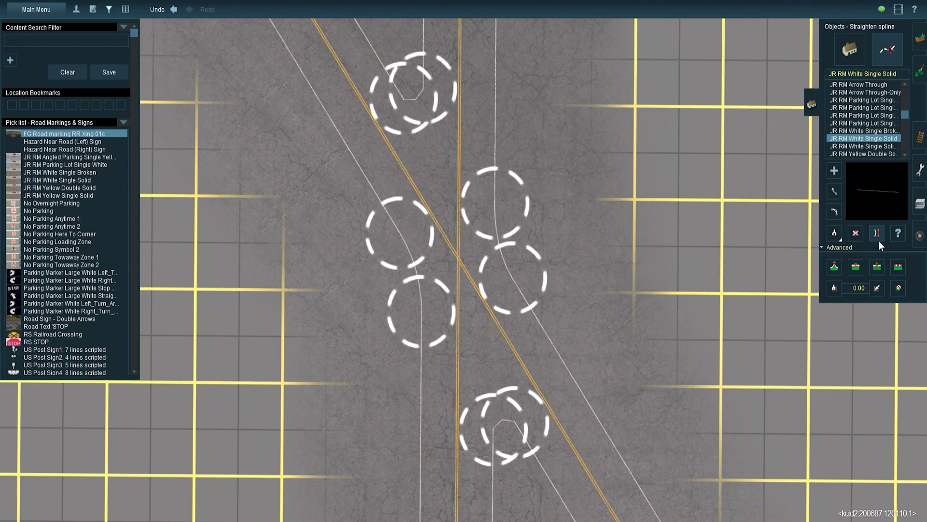
Step: Insert spline points on both double yellow centre lines on either side of the crossing and delete the segments between them
{"action": "left_click", "coordinate": [877, 266]}
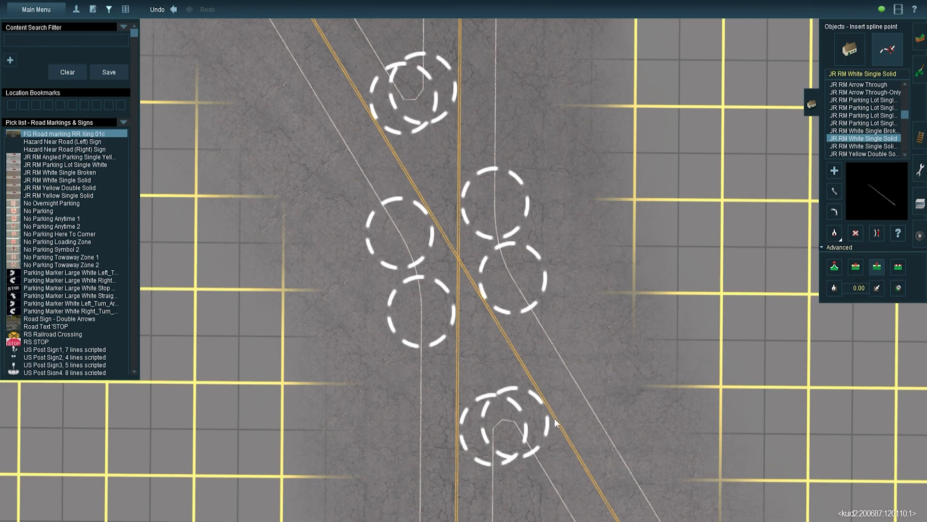
{"action": "left_click", "coordinate": [535, 386]}
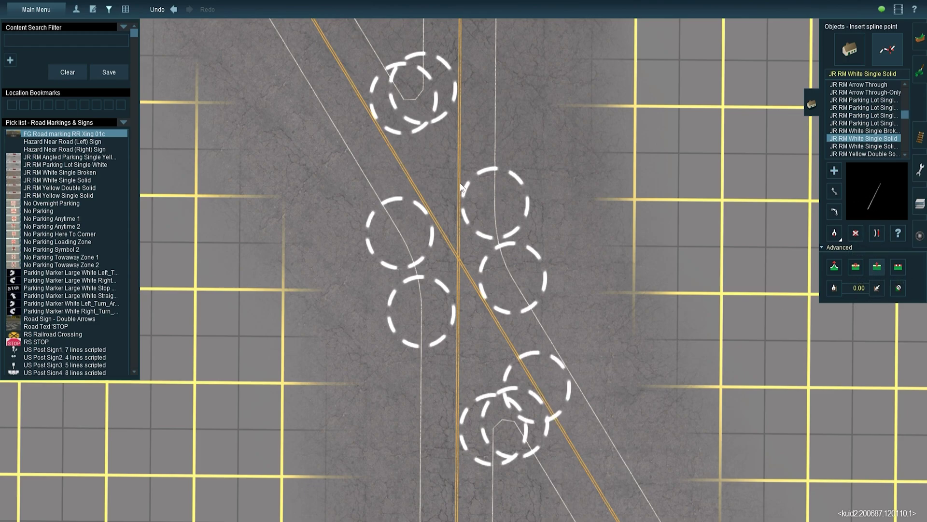
{"action": "left_click", "coordinate": [458, 63]}
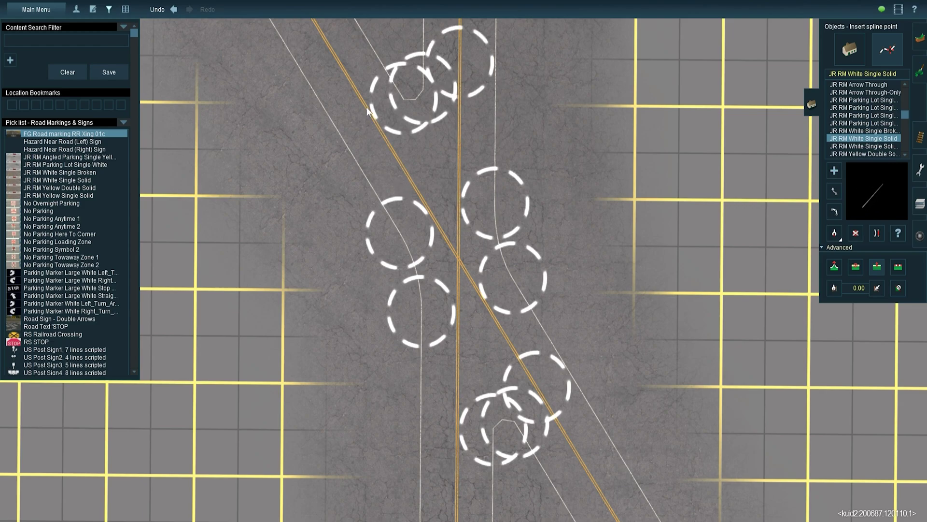
{"action": "left_click", "coordinate": [353, 88]}
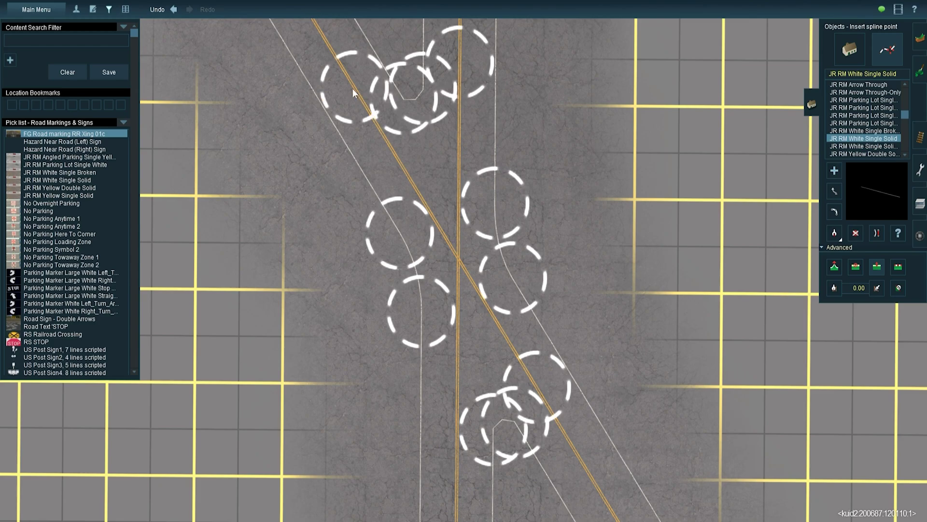
{"action": "left_click", "coordinate": [458, 344]}
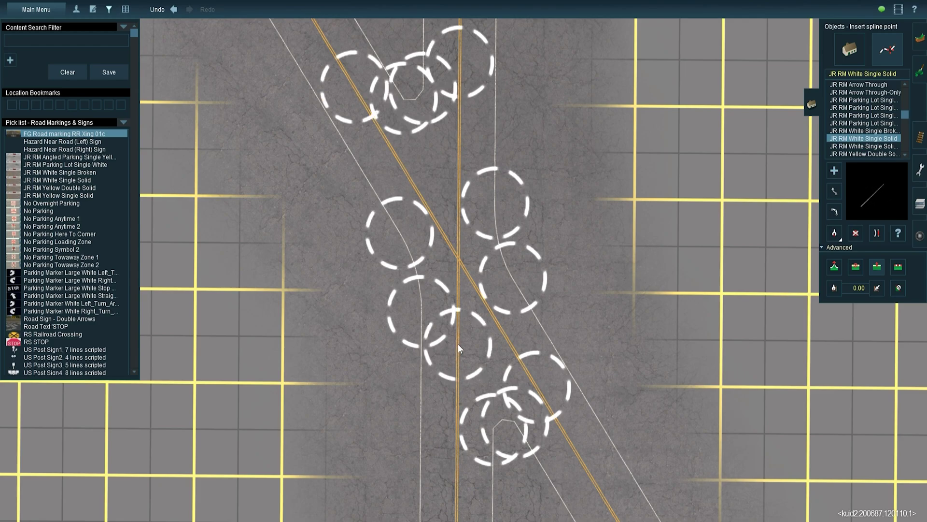
{"action": "key", "text": "ctrl+z"}
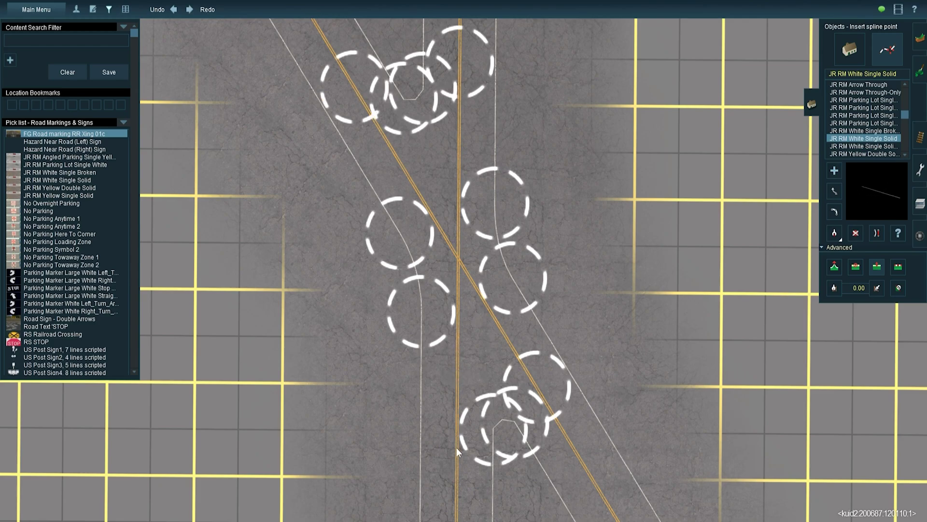
{"action": "left_click", "coordinate": [456, 448]}
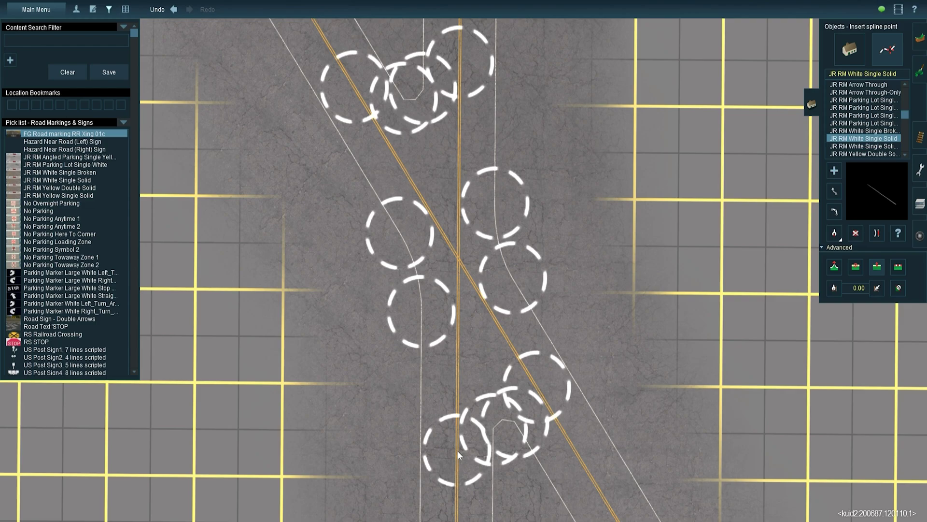
{"action": "left_click", "coordinate": [495, 335]}
{"action": "left_click", "coordinate": [468, 318]}
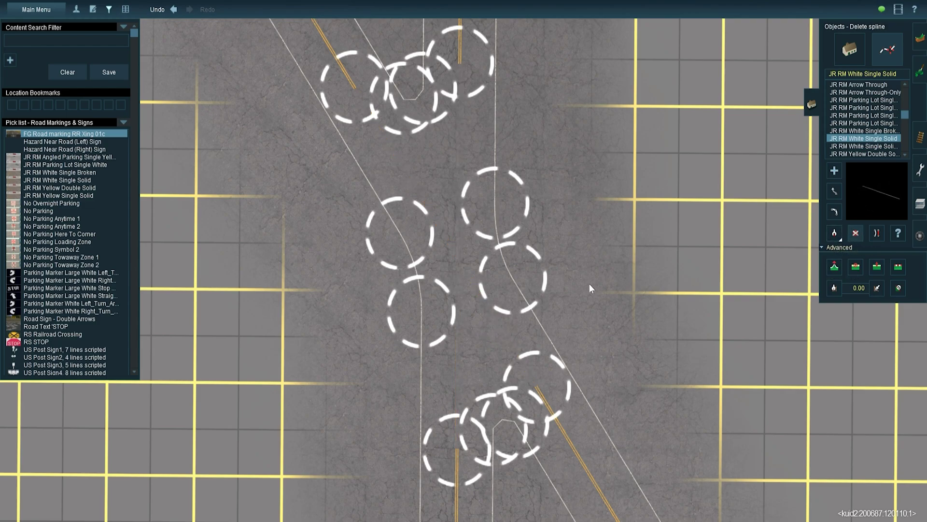
Step: Draw JR RM White Single Solid 10in stop lines from the yellow centre line to the edge line on both straight-road approaches
{"action": "left_click", "coordinate": [856, 50]}
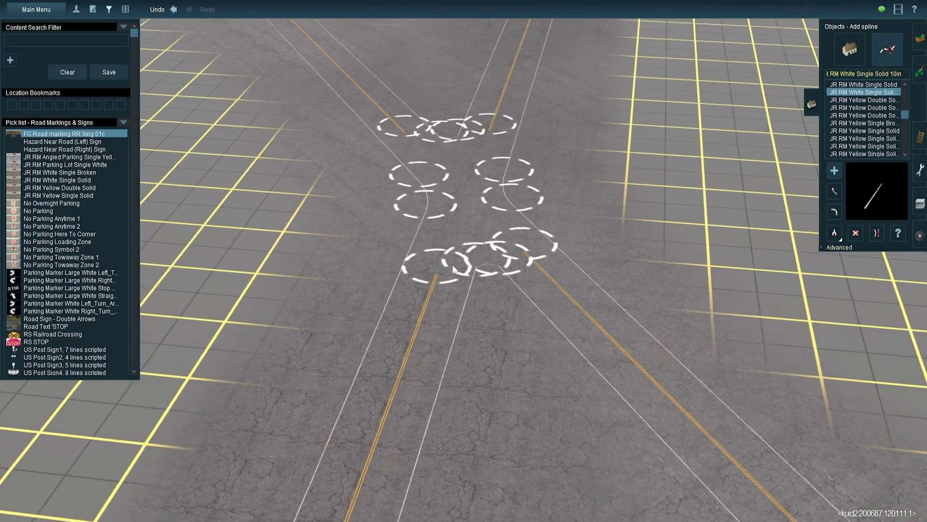
{"action": "scroll", "coordinate": [468, 250], "scroll_direction": "up", "scroll_amount": 5}
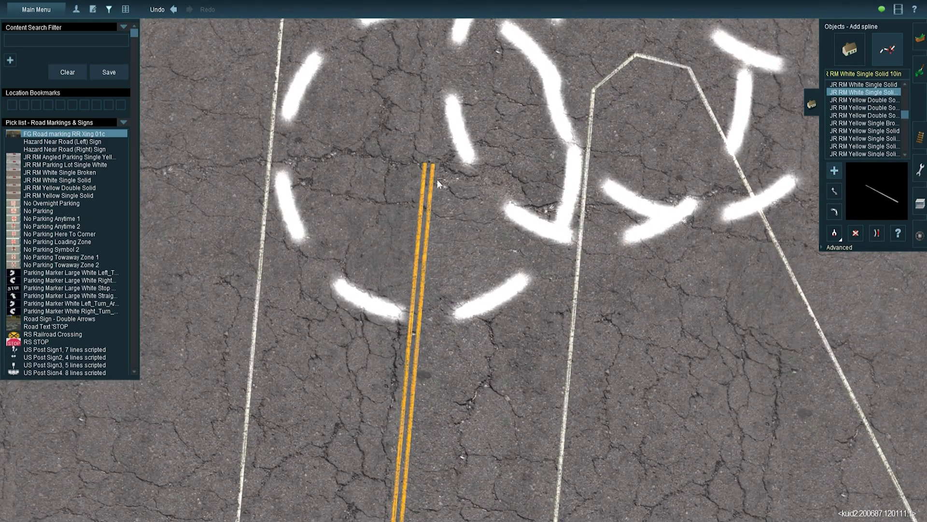
{"action": "left_click", "coordinate": [434, 168]}
{"action": "scroll", "coordinate": [476, 169], "scroll_direction": "down", "scroll_amount": 5}
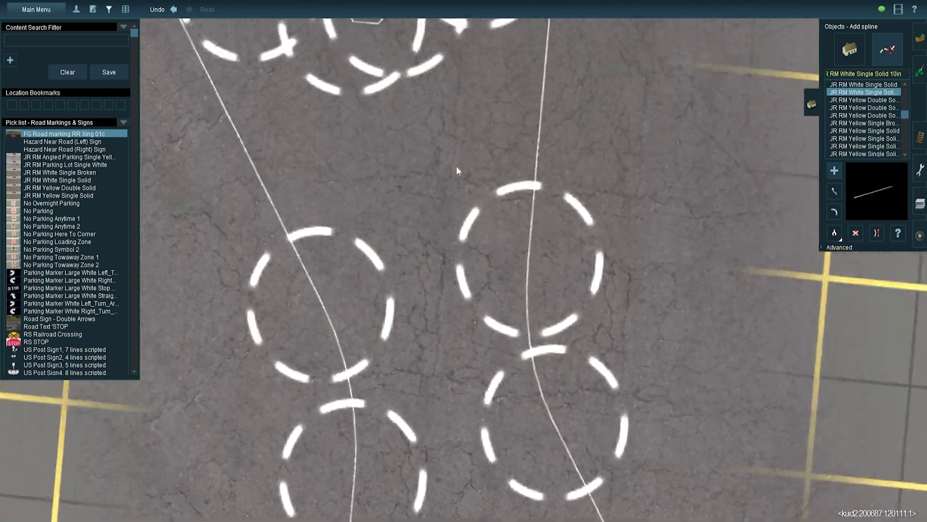
{"action": "scroll", "coordinate": [466, 202], "scroll_direction": "down", "scroll_amount": 3}
{"action": "left_click_drag", "start_coordinate": [469, 208], "coordinate": [397, 202]}
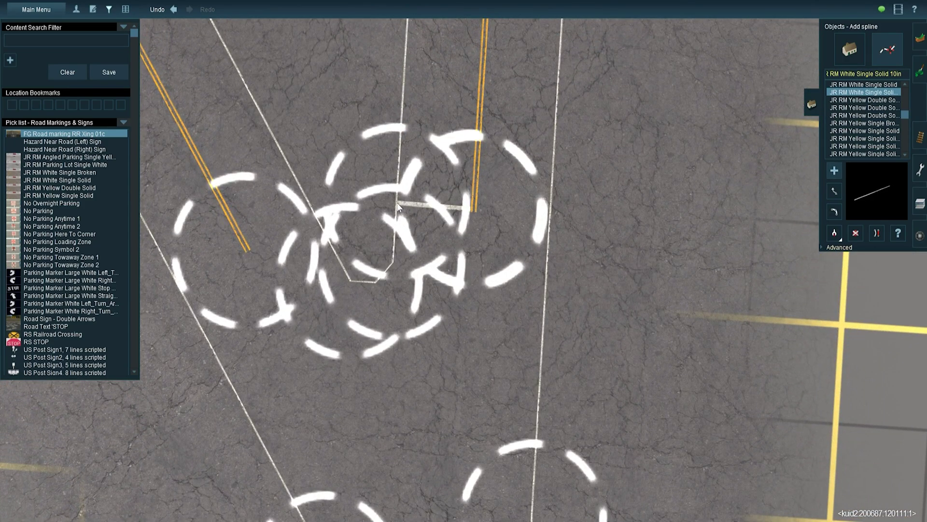
{"action": "scroll", "coordinate": [440, 322], "scroll_direction": "down", "scroll_amount": 2}
{"action": "scroll", "coordinate": [440, 322], "scroll_direction": "down", "scroll_amount": 5}
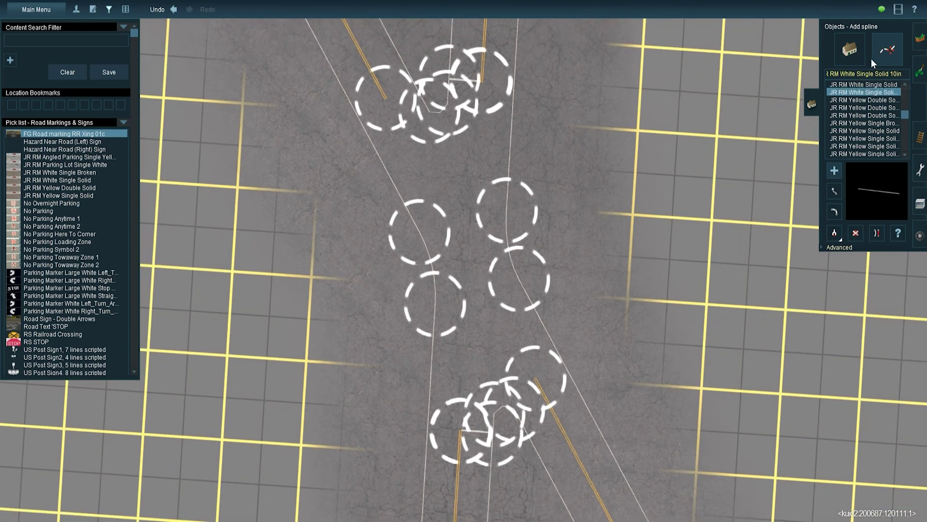
Step: Move the spline points of the white corner pieces at both acute corners to give the edge lines a smoother curve
{"action": "left_click", "coordinate": [861, 52]}
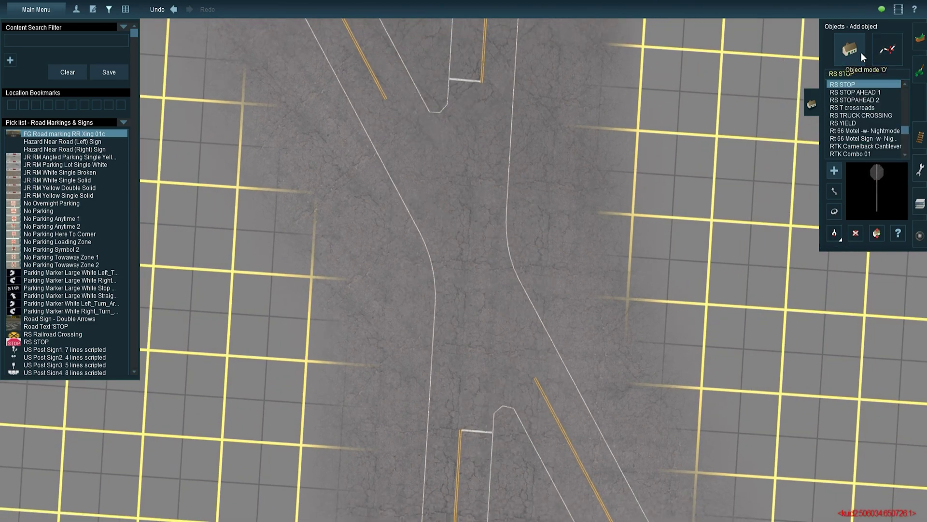
{"action": "left_click", "coordinate": [888, 56]}
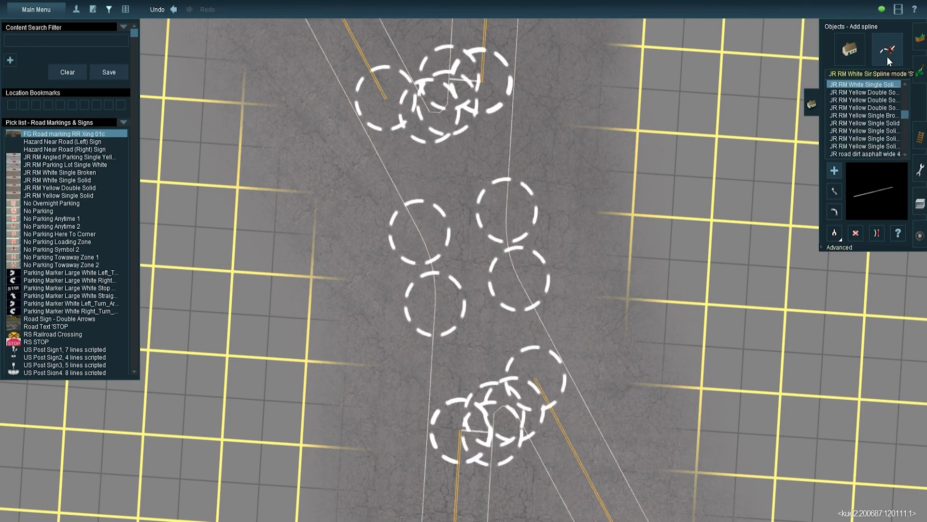
{"action": "left_click", "coordinate": [834, 191]}
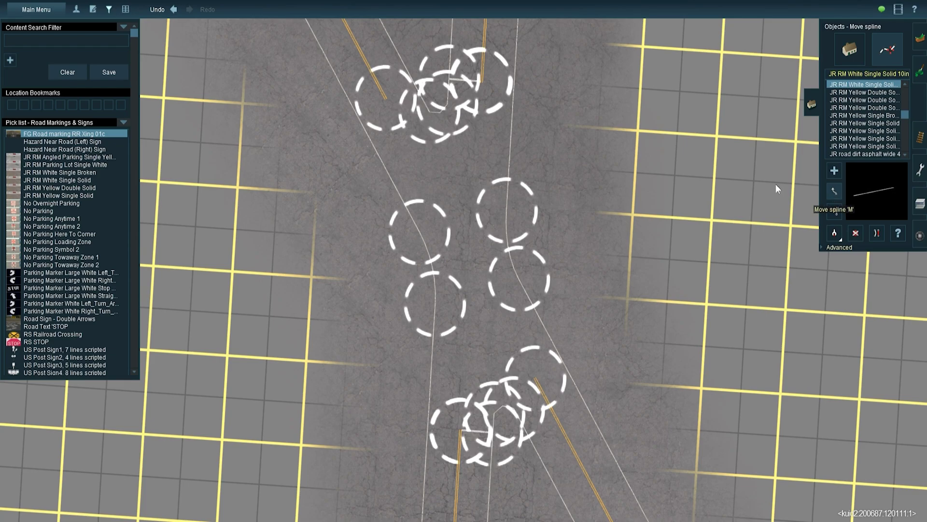
{"action": "left_click_drag", "start_coordinate": [427, 111], "coordinate": [448, 83]}
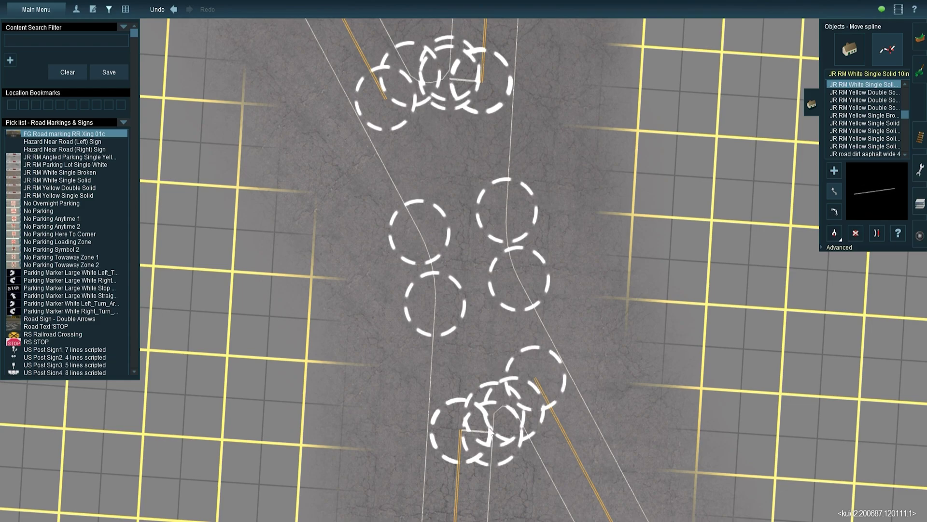
{"action": "left_click_drag", "start_coordinate": [492, 423], "coordinate": [532, 442]}
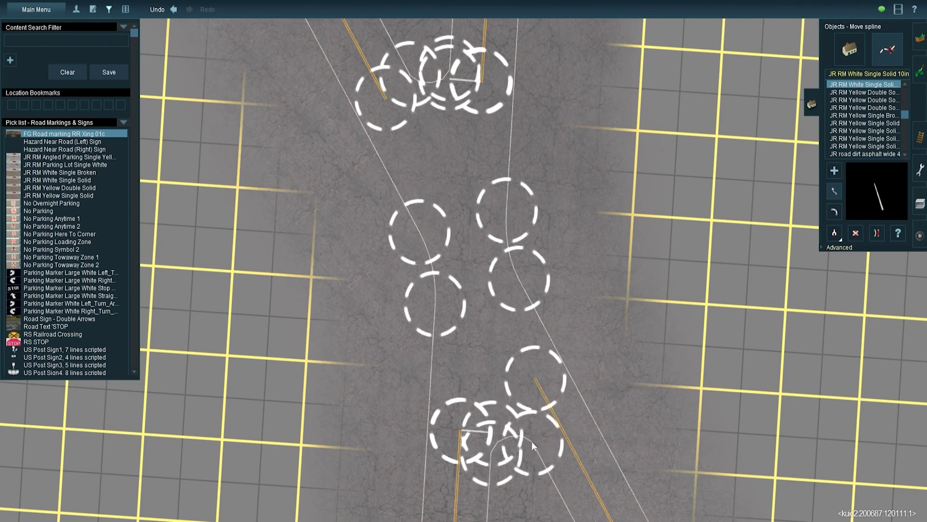
Step: Paint cracked asphalt and dirt textures in patches around the intersection and along the road edges
{"action": "left_click", "coordinate": [850, 54]}
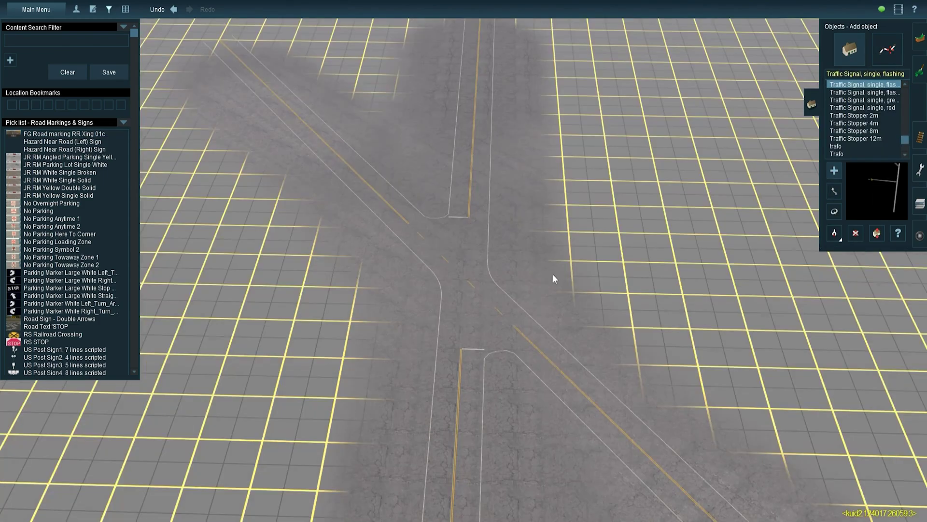
{"action": "key", "text": "F3"}
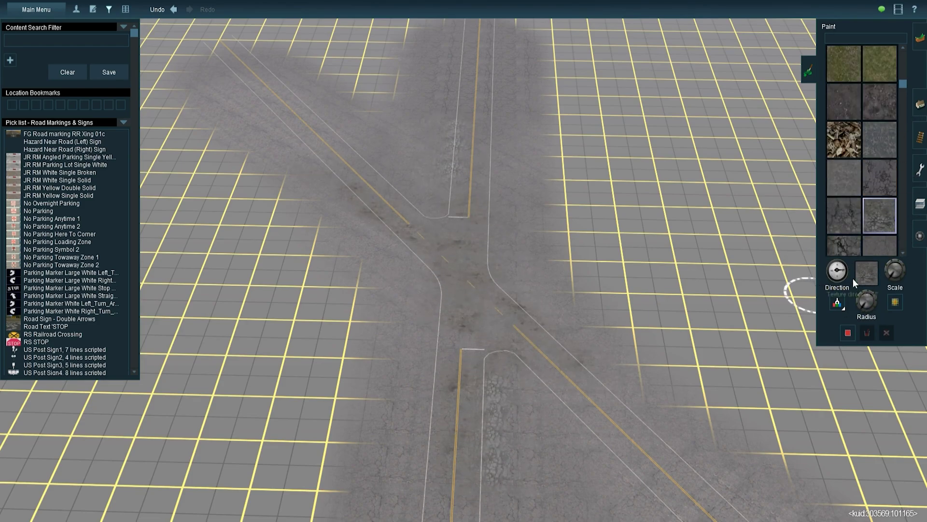
{"action": "left_click_drag", "start_coordinate": [628, 341], "coordinate": [540, 365]}
Step: Place an RS STOP sign inside the near acute corner beside the stop line and rotate it to face the approaching traffic
{"action": "left_click", "coordinate": [36, 342]}
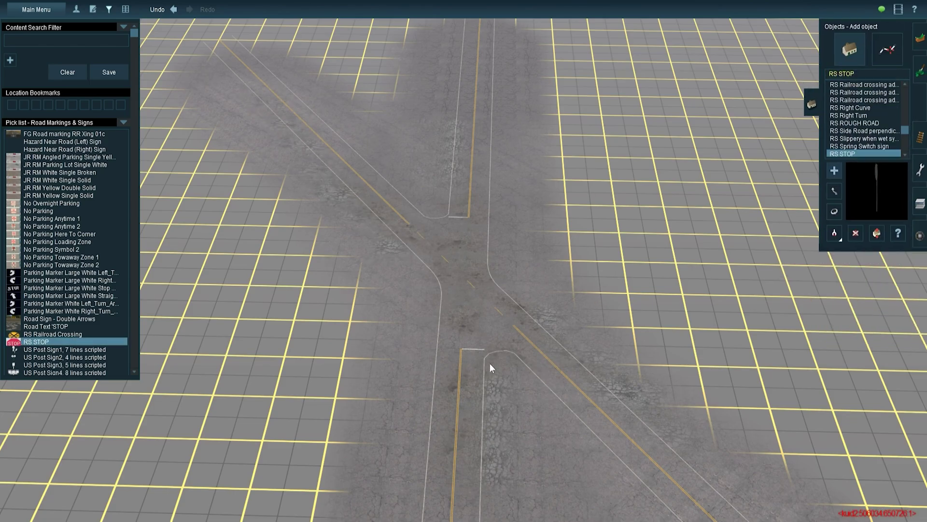
{"action": "left_click", "coordinate": [491, 367]}
{"action": "scroll", "coordinate": [478, 325], "scroll_direction": "up", "scroll_amount": 3}
{"action": "left_click", "coordinate": [835, 211]}
{"action": "left_click_drag", "start_coordinate": [540, 232], "coordinate": [689, 248]}
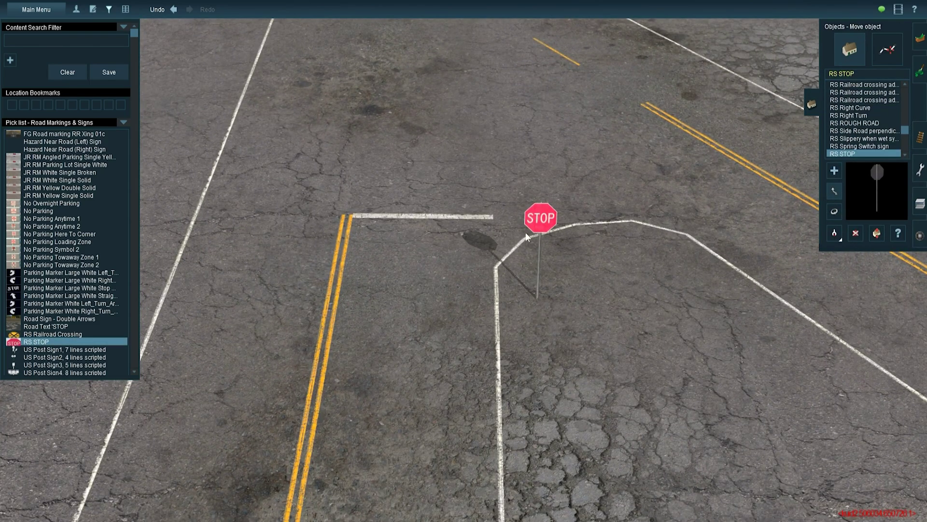
{"action": "right_click_drag", "start_coordinate": [525, 233], "coordinate": [475, 193]}
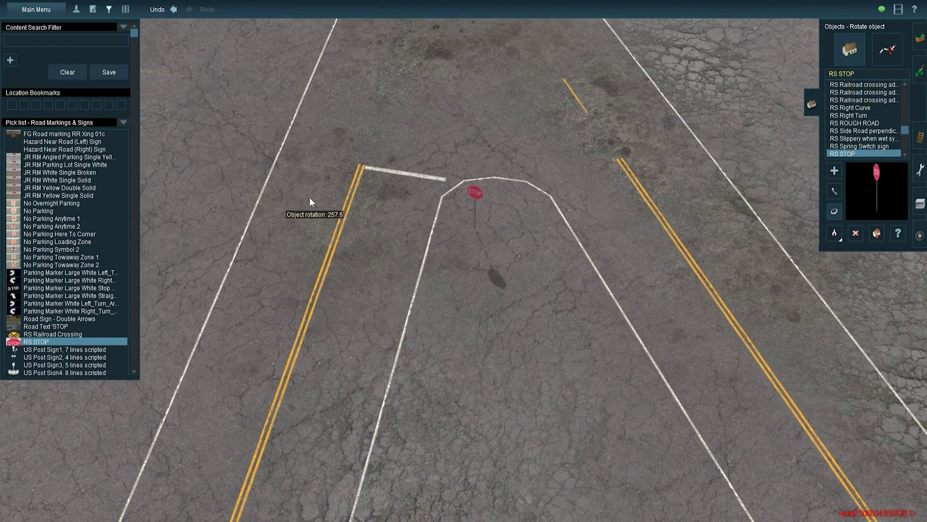
{"action": "right_click_drag", "start_coordinate": [310, 202], "coordinate": [445, 194]}
{"action": "scroll", "coordinate": [47, 338], "scroll_direction": "down", "scroll_amount": 2}
Step: Place a Traffic Signal, single, flashing yellow beside the diagonal road's edge line and rotate its arm over the lane
{"action": "left_click", "coordinate": [47, 359]}
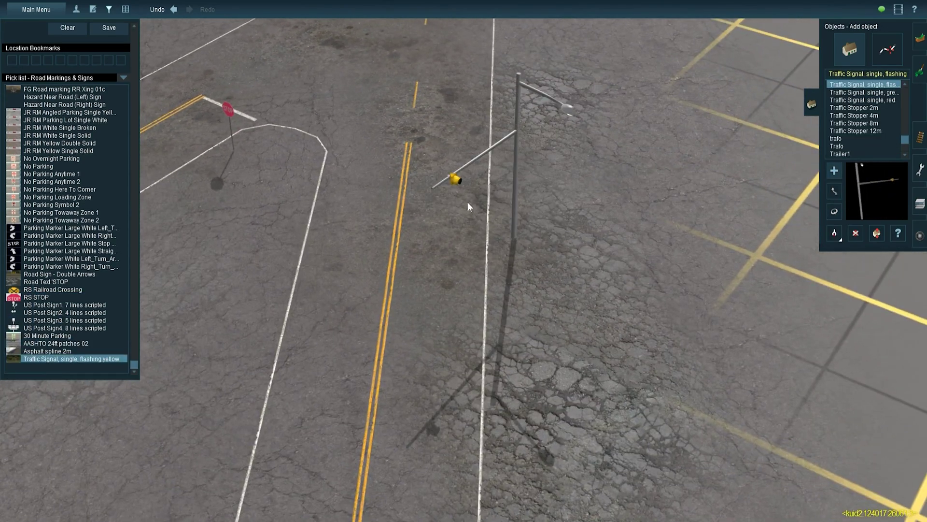
{"action": "right_click_drag", "start_coordinate": [468, 207], "coordinate": [526, 145]}
{"action": "key", "text": "m"}
{"action": "key", "text": "r"}
{"action": "left_click_drag", "start_coordinate": [526, 144], "coordinate": [554, 204]}
{"action": "scroll", "coordinate": [410, 210], "scroll_direction": "down", "scroll_amount": 5}
Step: Lower the Road - Asphalt 10m spline under the straight road's markings to height -0.10 and align it with the lines
{"action": "key", "text": "m"}
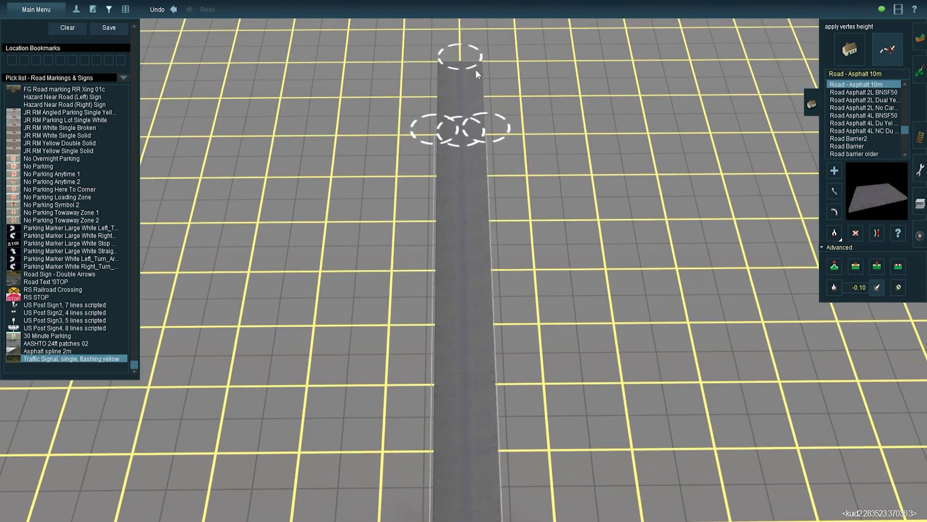
{"action": "scroll", "coordinate": [438, 330], "scroll_direction": "down", "scroll_amount": 3}
{"action": "scroll", "coordinate": [439, 327], "scroll_direction": "up", "scroll_amount": 5}
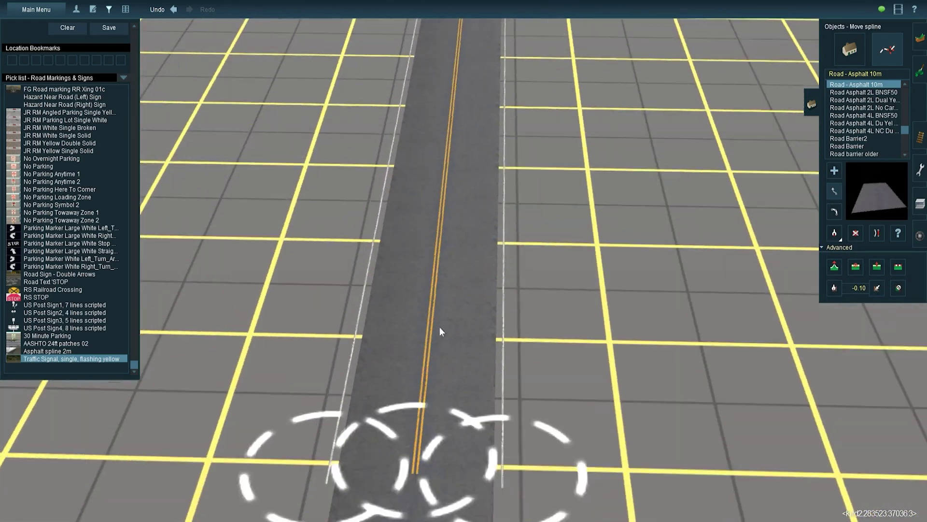
{"action": "scroll", "coordinate": [440, 327], "scroll_direction": "down", "scroll_amount": 3}
{"action": "right_click_drag", "start_coordinate": [471, 357], "coordinate": [456, 90]}
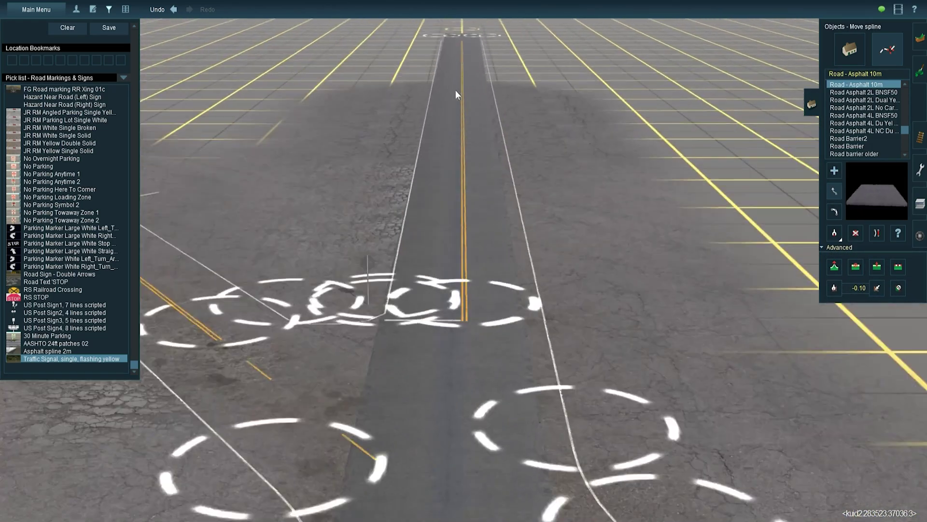
{"action": "scroll", "coordinate": [483, 131], "scroll_direction": "down", "scroll_amount": 3}
Step: Add another Road - Asphalt 10m spline along the straight road, overlapping the first, and apply the -0.10 vertex height
{"action": "left_click", "coordinate": [546, 413]}
{"action": "scroll", "coordinate": [478, 454], "scroll_direction": "up", "scroll_amount": 3}
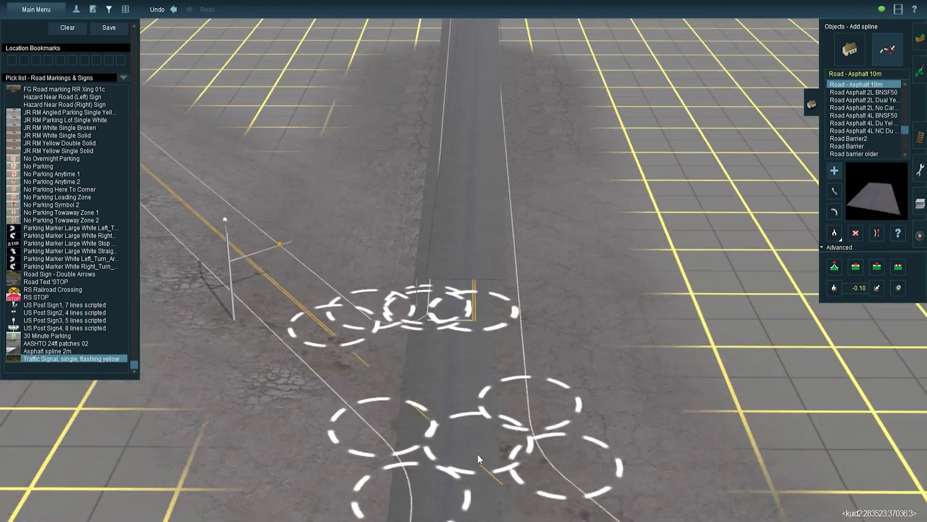
{"action": "scroll", "coordinate": [477, 454], "scroll_direction": "down", "scroll_amount": 5}
{"action": "right_click_drag", "start_coordinate": [442, 282], "coordinate": [468, 112]}
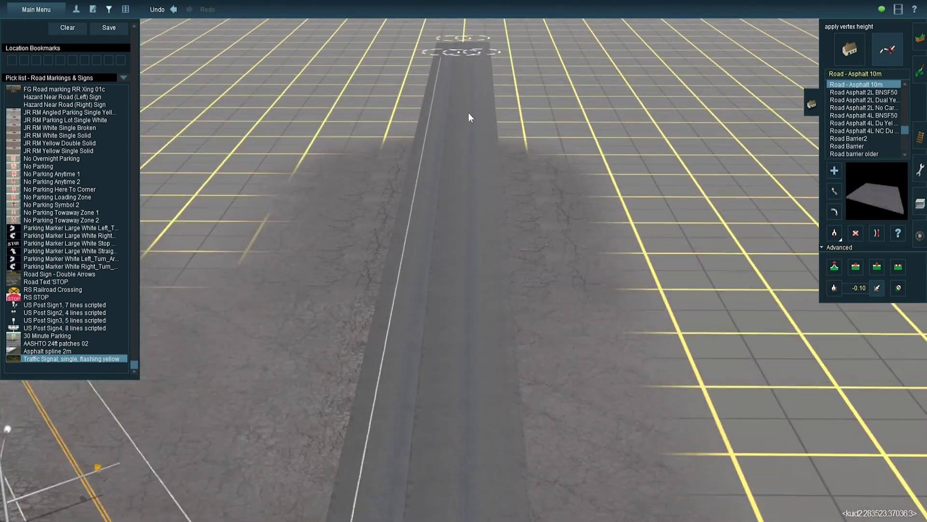
{"action": "scroll", "coordinate": [468, 117], "scroll_direction": "down", "scroll_amount": 3}
{"action": "right_click_drag", "start_coordinate": [466, 71], "coordinate": [506, 221]}
{"action": "scroll", "coordinate": [484, 116], "scroll_direction": "up", "scroll_amount": 3}
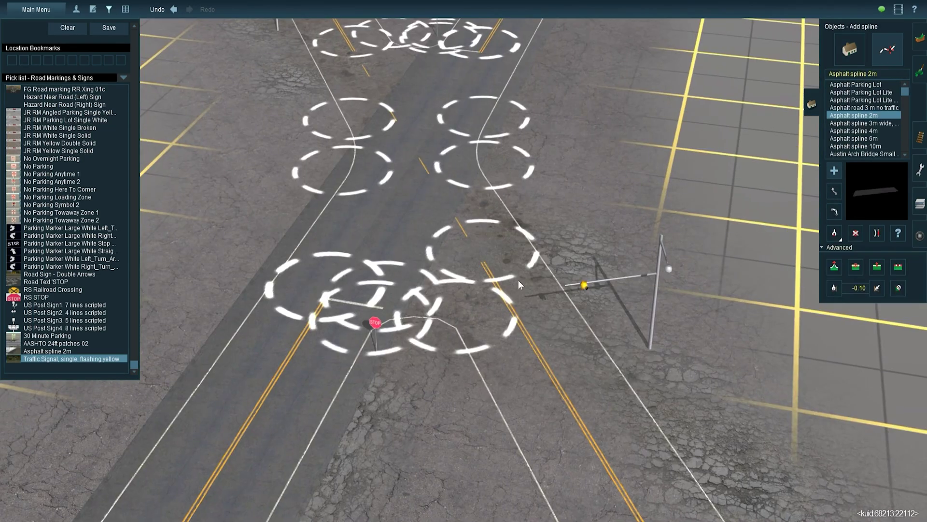
Step: Lay Asphalt spline 2m and Asphalt spline 4m repair patches along the diagonal road at vertex height -0.09
{"action": "left_click_drag", "start_coordinate": [520, 285], "coordinate": [625, 459]}
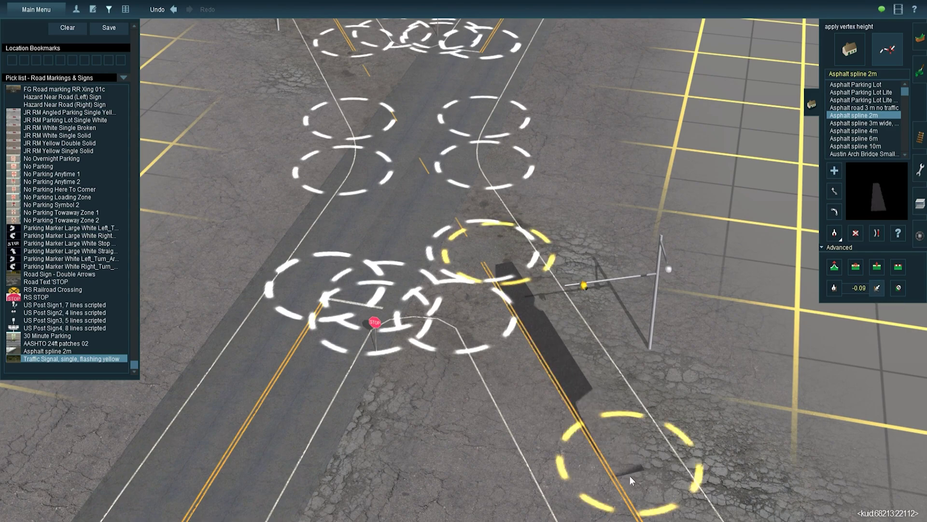
{"action": "left_click_drag", "start_coordinate": [522, 278], "coordinate": [681, 483]}
{"action": "right_click_drag", "start_coordinate": [681, 483], "coordinate": [480, 220]}
{"action": "left_click", "coordinate": [479, 221]}
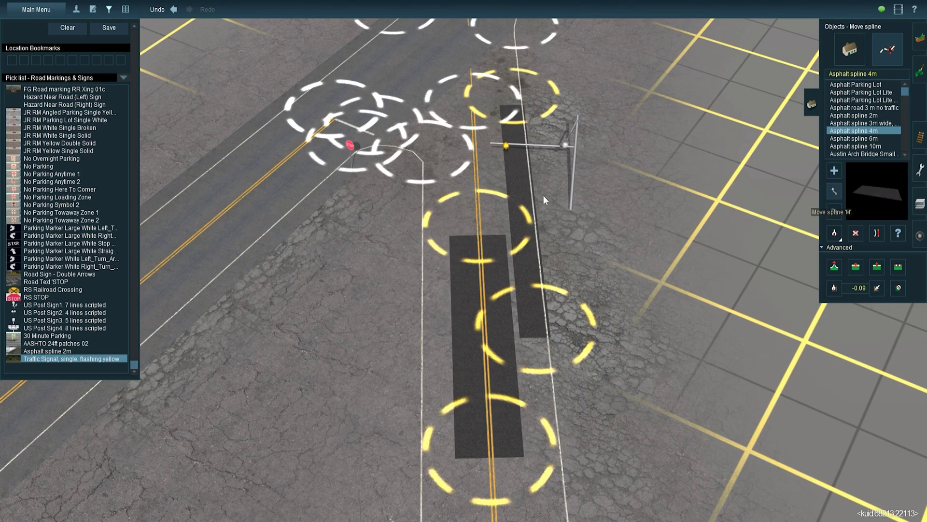
{"action": "left_click_drag", "start_coordinate": [481, 221], "coordinate": [496, 463]}
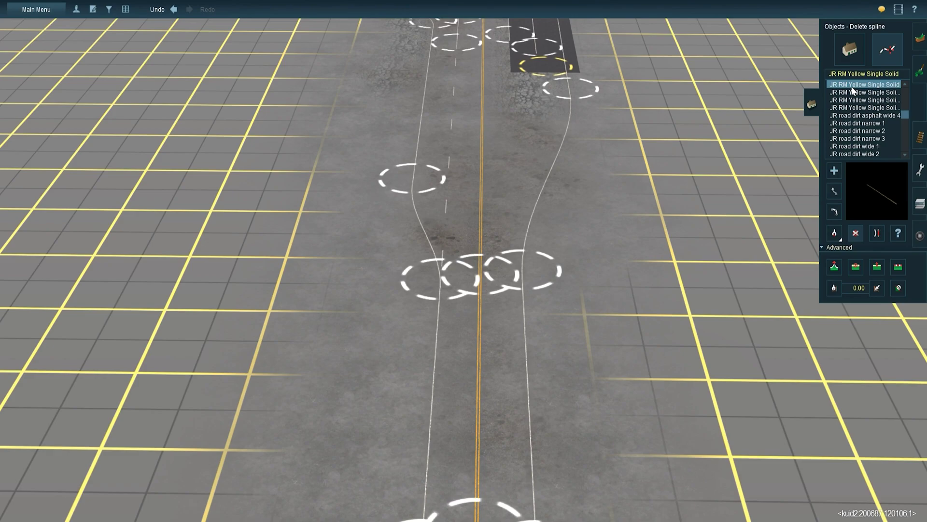
Step: Add a JR RM Yellow Single Solid line that leaves the double yellow centre line, bows toward the turn lane and rejoins it before the arrows
{"action": "left_click", "coordinate": [835, 169]}
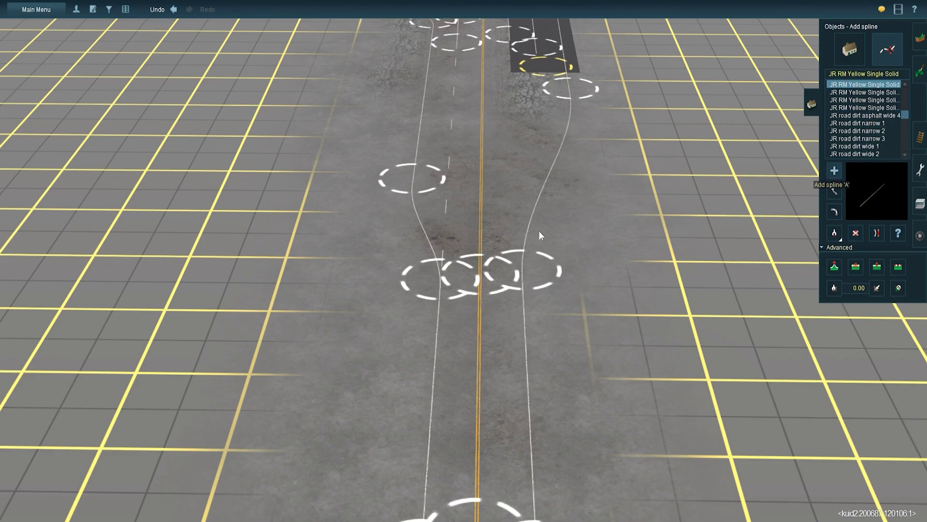
{"action": "left_click", "coordinate": [480, 283]}
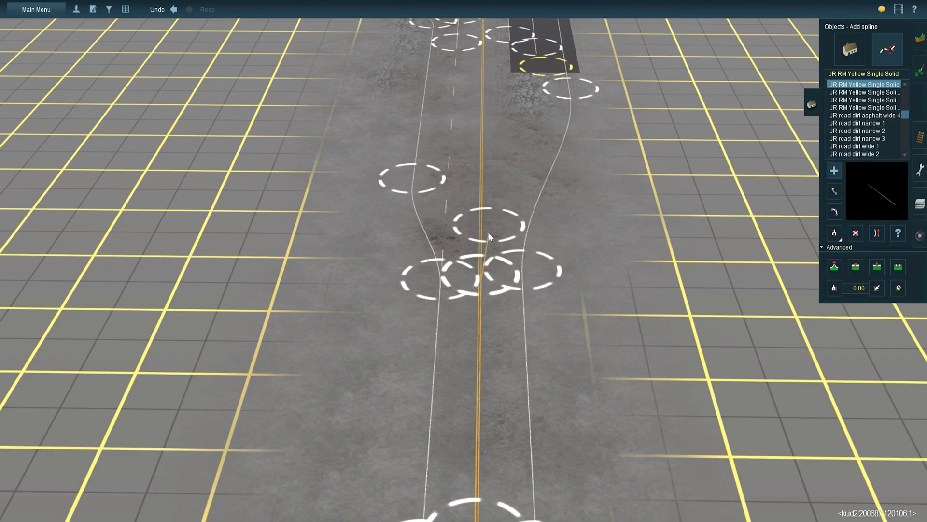
{"action": "left_click", "coordinate": [491, 212]}
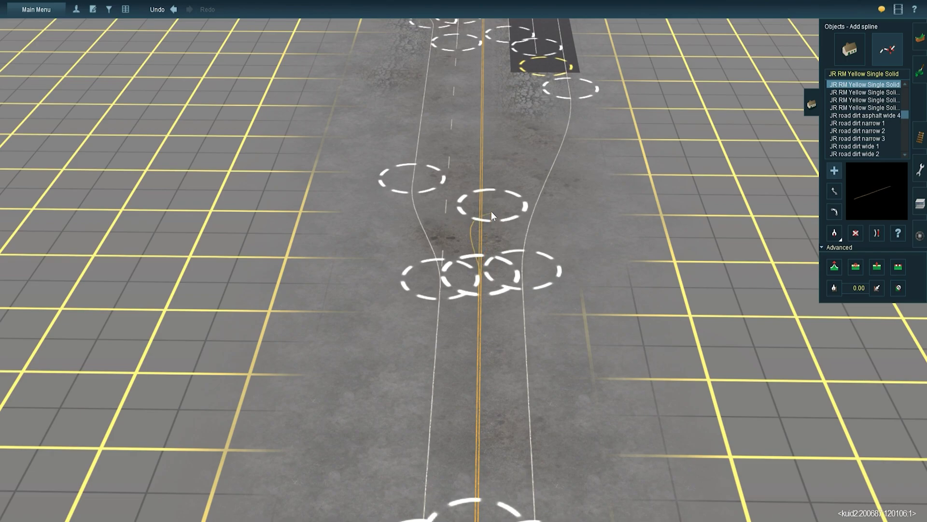
{"action": "scroll", "coordinate": [491, 211], "scroll_direction": "up", "scroll_amount": 3}
{"action": "key", "text": "Up"}
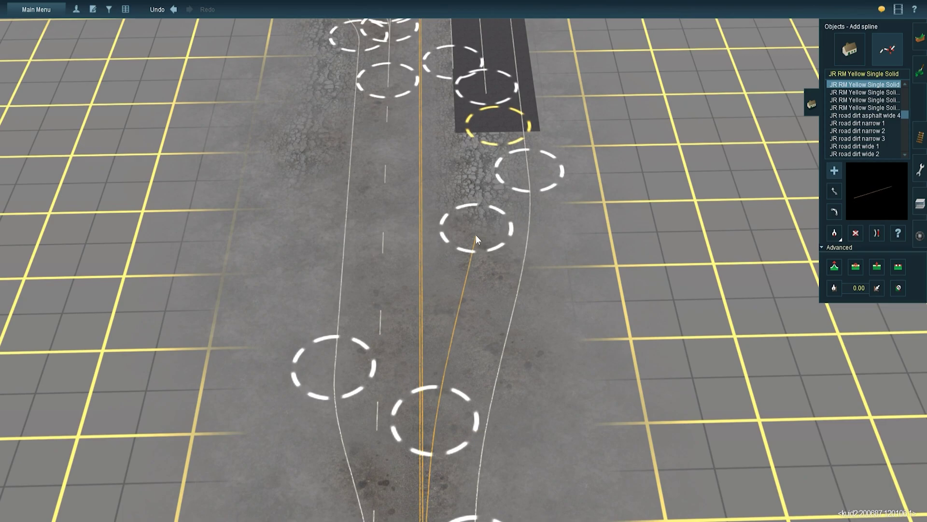
{"action": "left_click", "coordinate": [477, 235]}
{"action": "key", "text": "Up"}
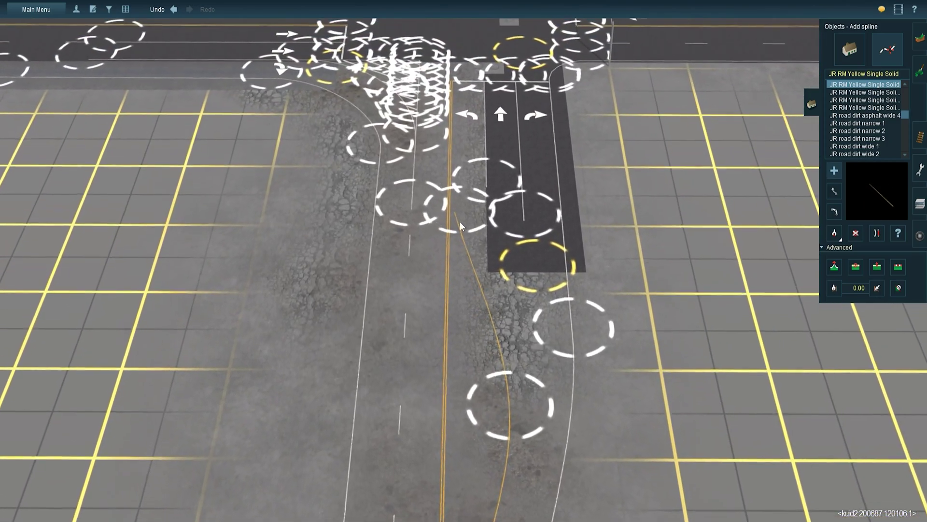
{"action": "left_click", "coordinate": [464, 277]}
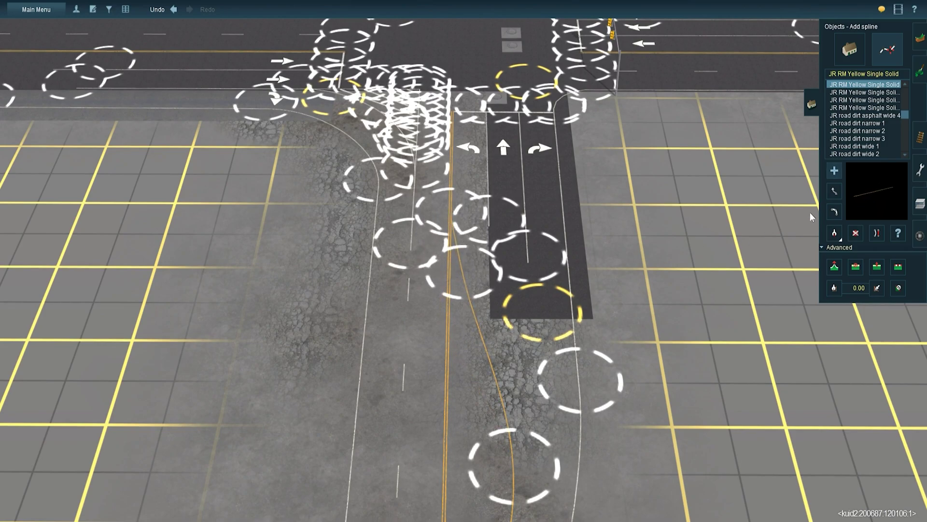
Step: Move the curved yellow line's upper and lower vertices so it tapers smoothly into the double yellow centre line
{"action": "left_click", "coordinate": [835, 190]}
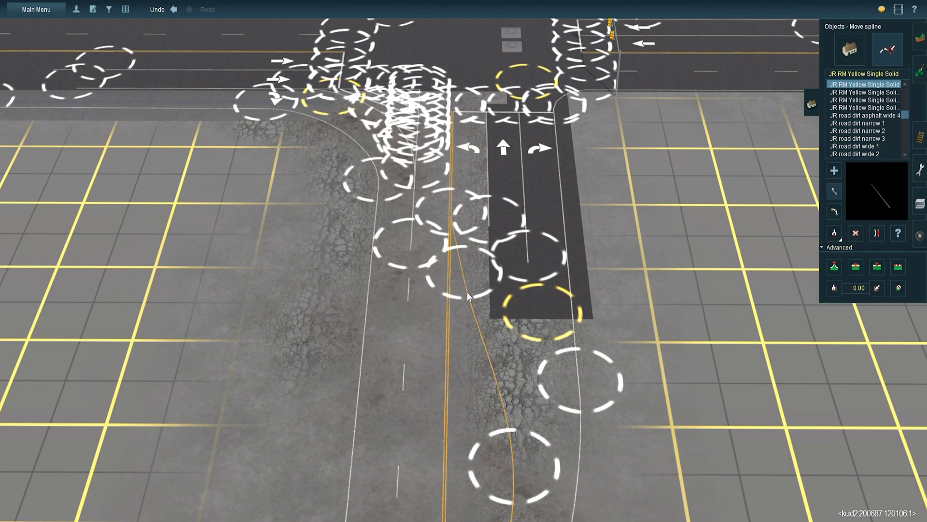
{"action": "left_click_drag", "start_coordinate": [467, 298], "coordinate": [462, 268]}
{"action": "key", "text": "Down"}
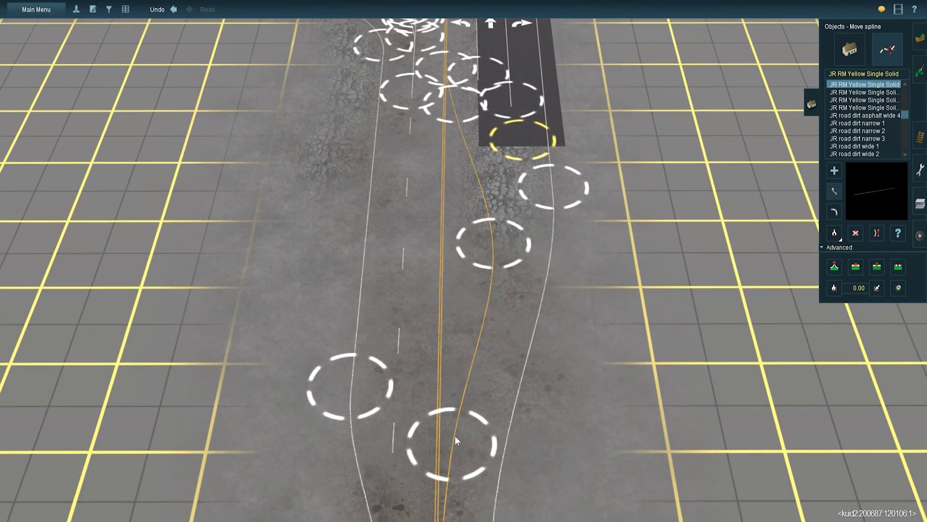
{"action": "left_click_drag", "start_coordinate": [455, 436], "coordinate": [447, 490]}
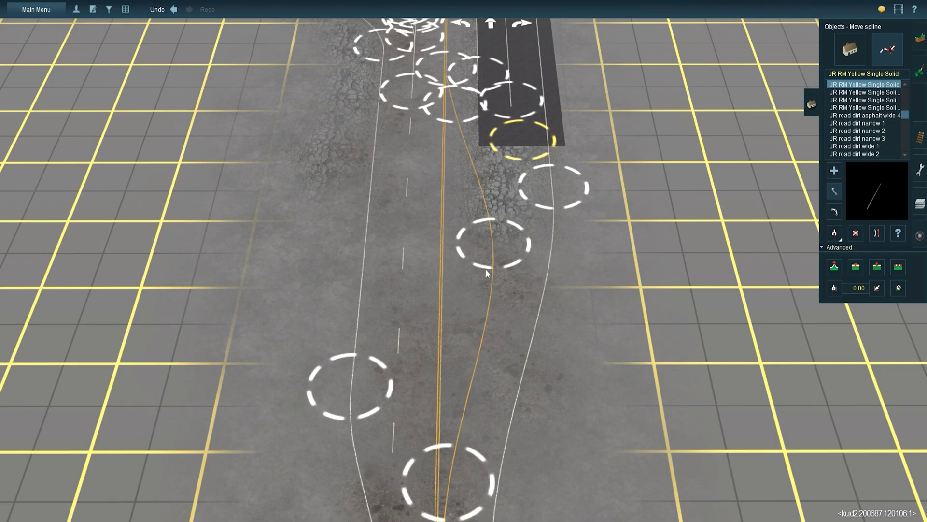
{"action": "key", "text": "Up"}
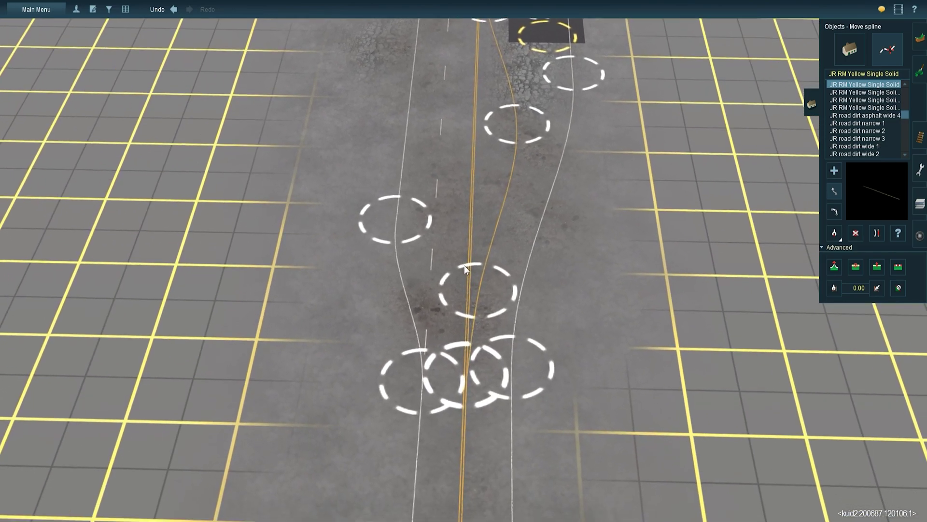
Step: Lay a JR RM Angled Parking Single White R spline along the double yellow line, from below the taper to the intersection
{"action": "scroll", "coordinate": [844, 128], "scroll_direction": "up", "scroll_amount": 1}
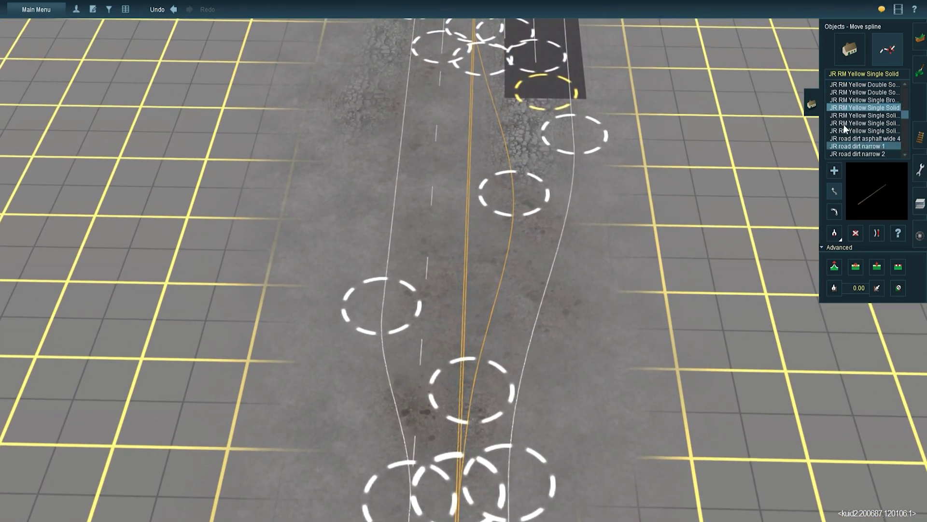
{"action": "scroll", "coordinate": [845, 128], "scroll_direction": "up", "scroll_amount": 10}
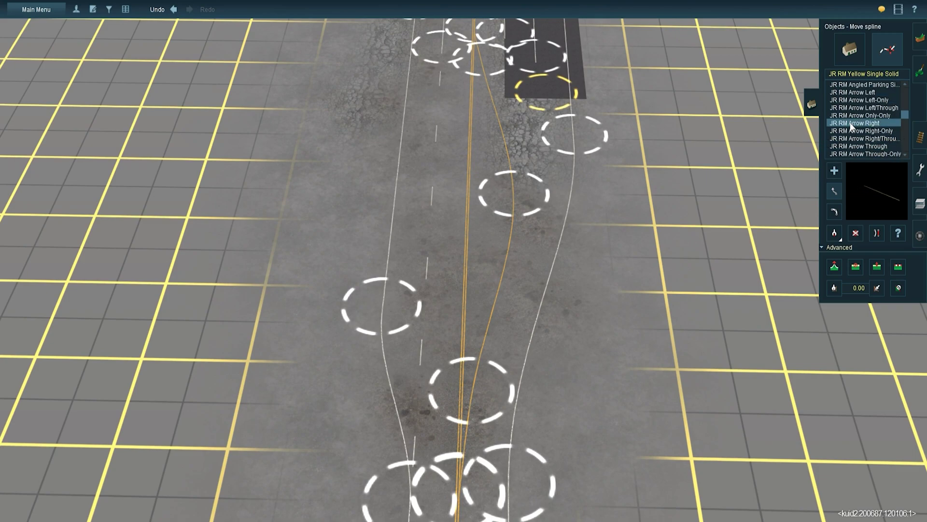
{"action": "scroll", "coordinate": [852, 126], "scroll_direction": "up", "scroll_amount": 3}
{"action": "left_click", "coordinate": [868, 100]}
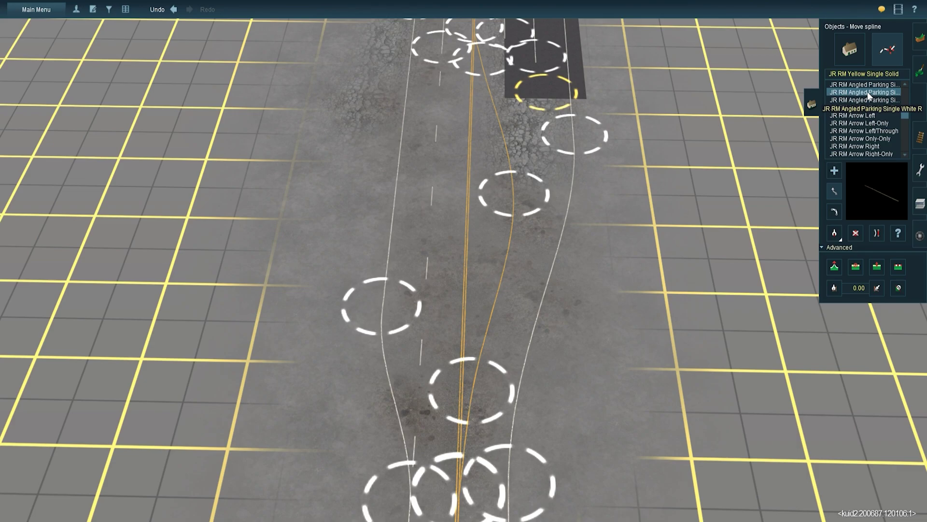
{"action": "key", "text": "a"}
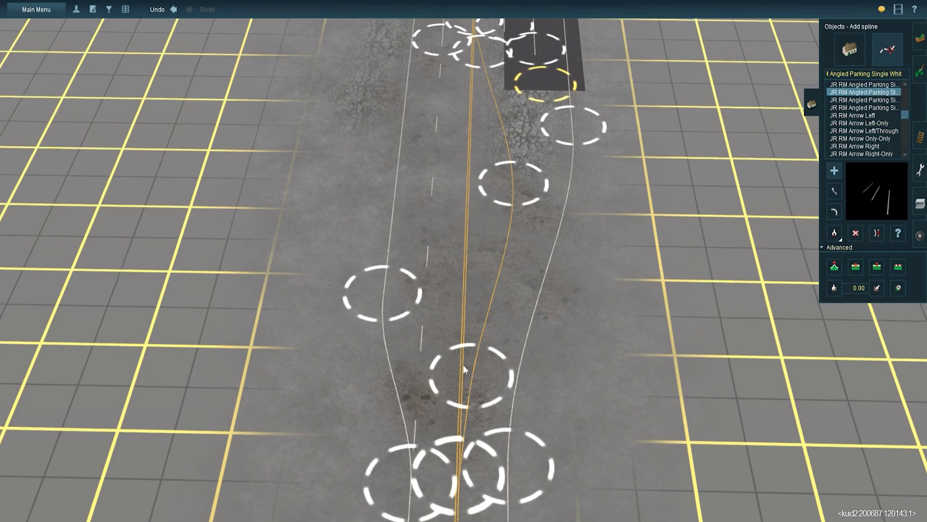
{"action": "key", "text": "Down"}
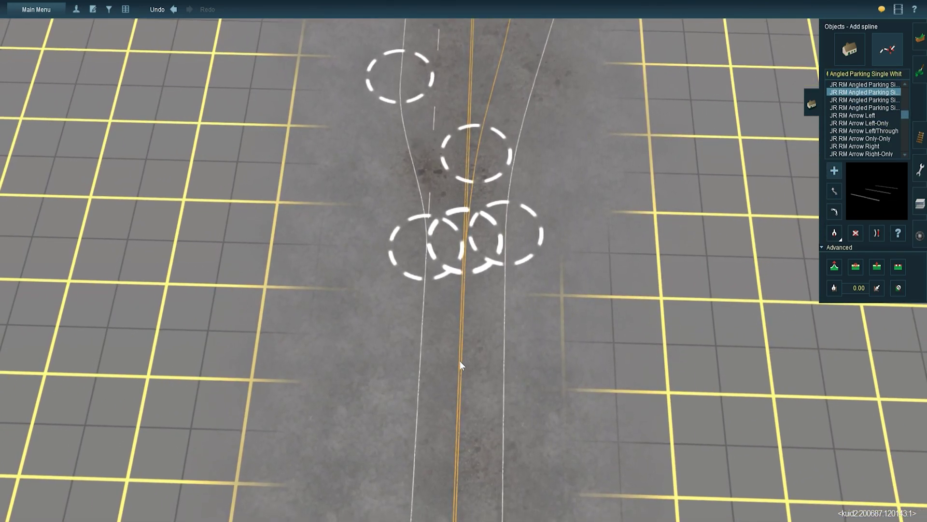
{"action": "left_click", "coordinate": [460, 362]}
{"action": "key", "text": "Up"}
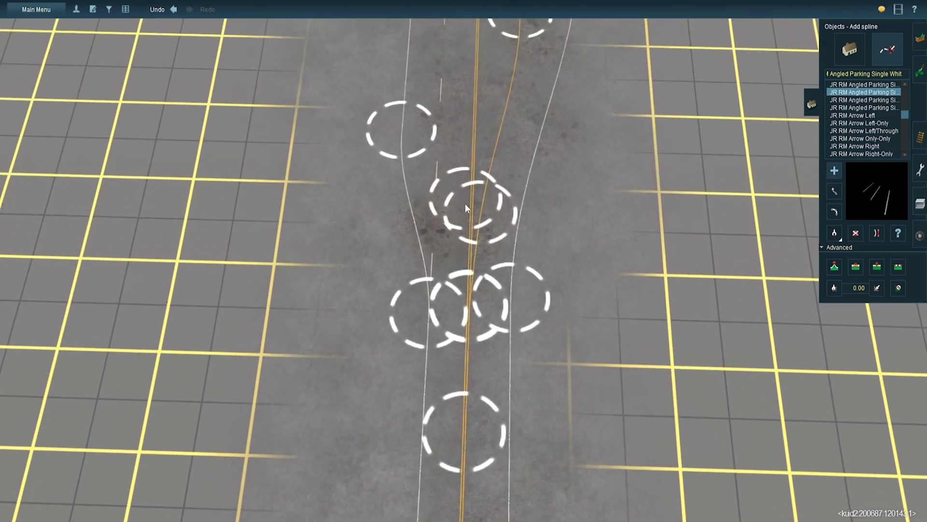
{"action": "key", "text": "Up"}
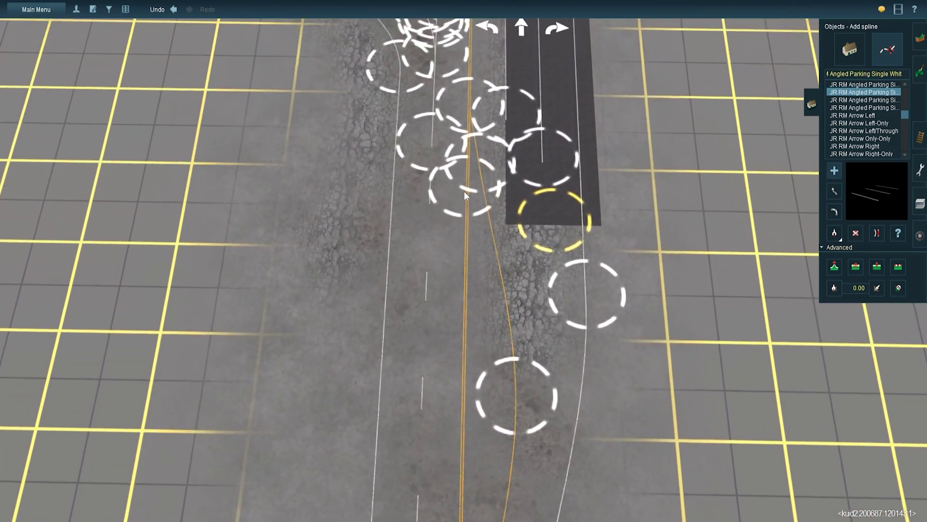
{"action": "key", "text": "Up"}
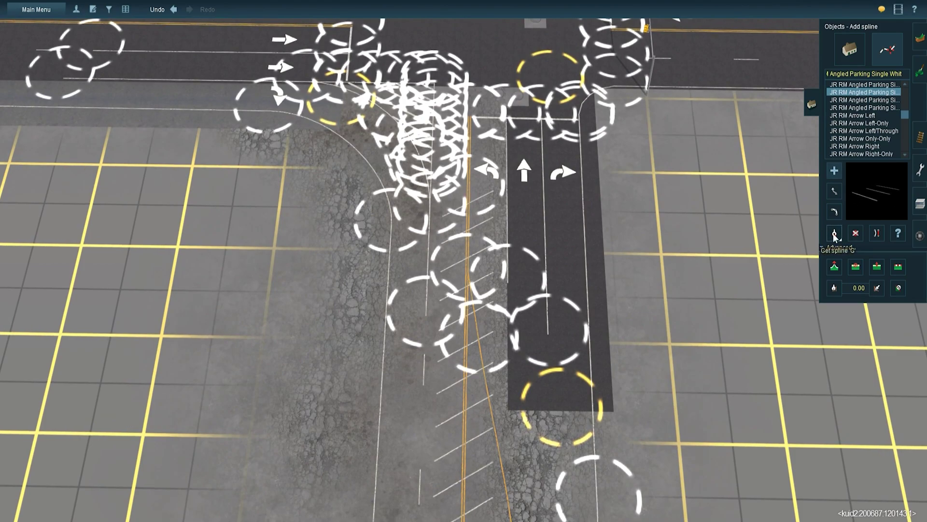
Step: Pick up the JR RM Yellow Single Solid spline and draw hatch lines between the double yellow and curved lines, following the angled guides
{"action": "key", "text": "Down"}
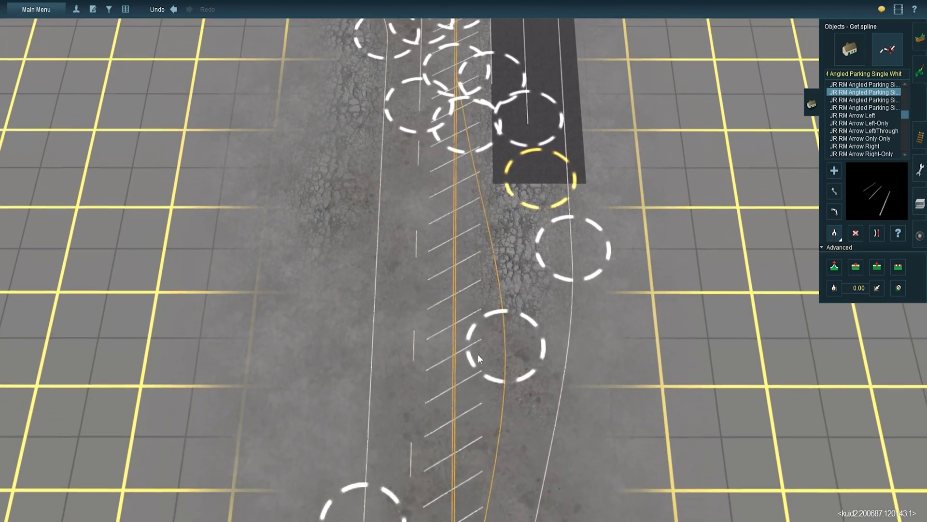
{"action": "left_click", "coordinate": [498, 338]}
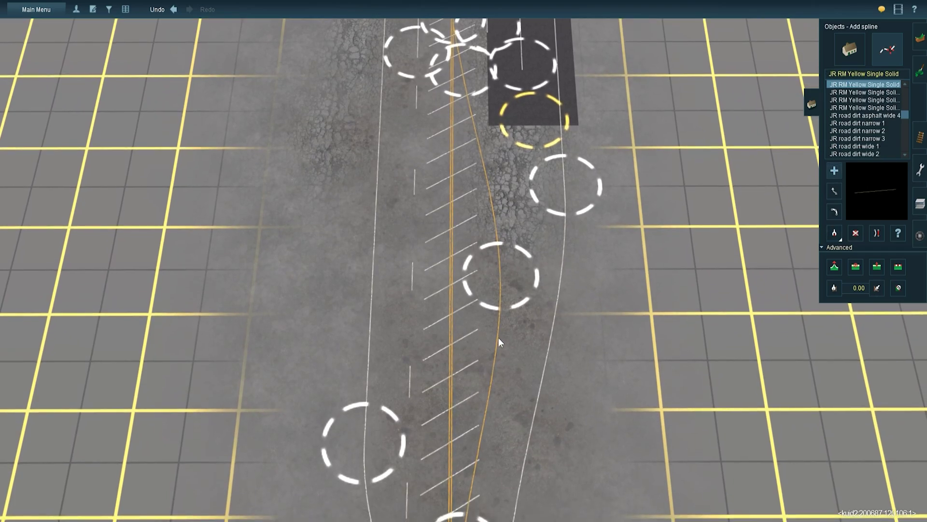
{"action": "key", "text": "Down"}
{"action": "scroll", "coordinate": [468, 363], "scroll_direction": "up", "scroll_amount": 5}
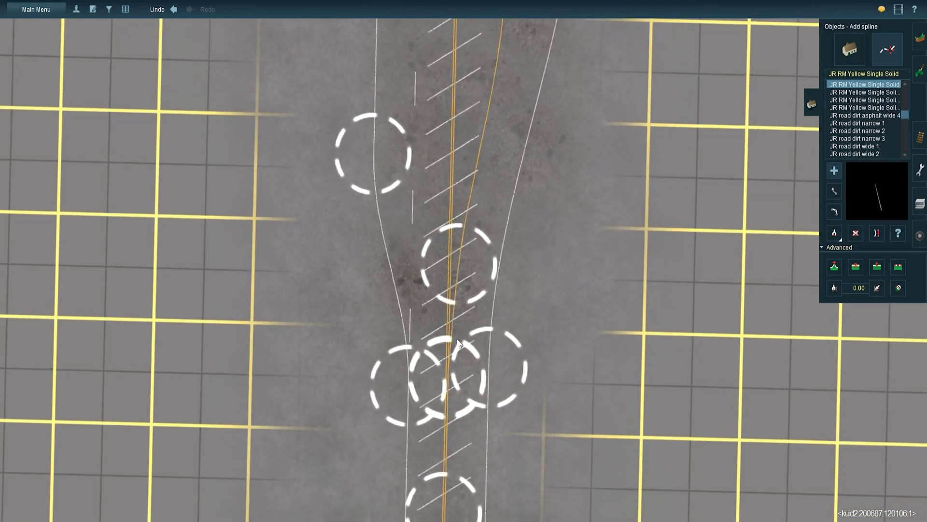
{"action": "scroll", "coordinate": [473, 253], "scroll_direction": "up", "scroll_amount": 5}
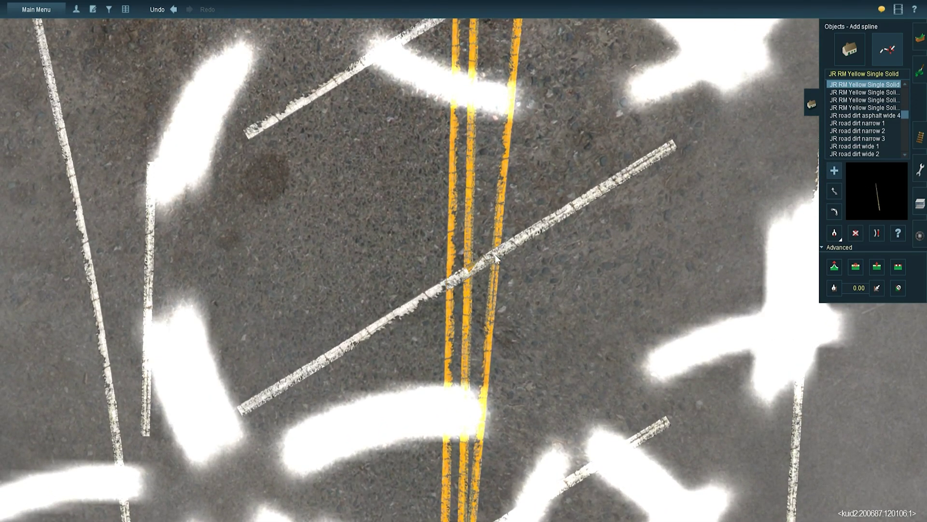
{"action": "key", "text": "Up"}
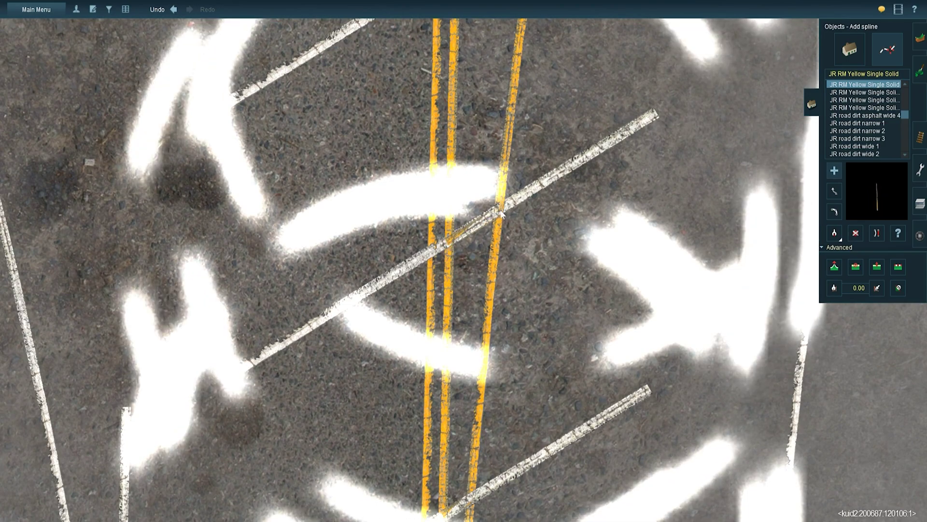
{"action": "key", "text": "Up"}
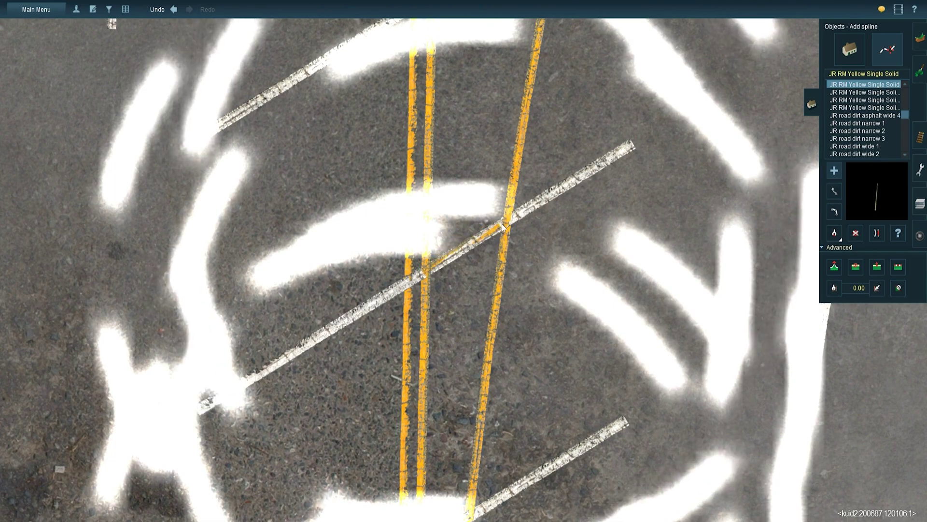
{"action": "right_click_drag", "start_coordinate": [507, 223], "coordinate": [586, 269]}
{"action": "right_click_drag", "start_coordinate": [583, 14], "coordinate": [627, 230]}
{"action": "right_click_drag", "start_coordinate": [370, 118], "coordinate": [516, 207]}
Step: Undo the deletion of the double yellow centre line, delete the white angled-parking guide and hide the spline markers to view the hatching
{"action": "scroll", "coordinate": [516, 207], "scroll_direction": "down", "scroll_amount": 10}
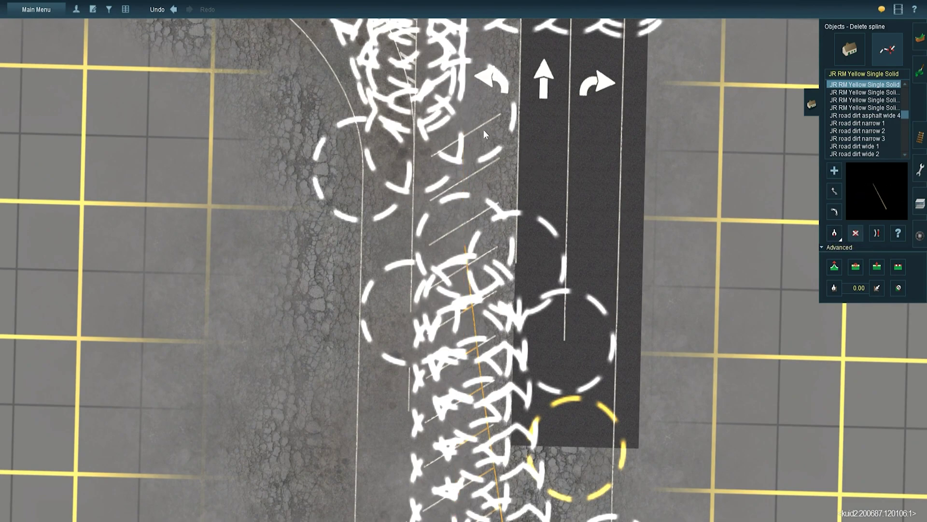
{"action": "key", "text": "ctrl+z"}
{"action": "left_click", "coordinate": [455, 146]}
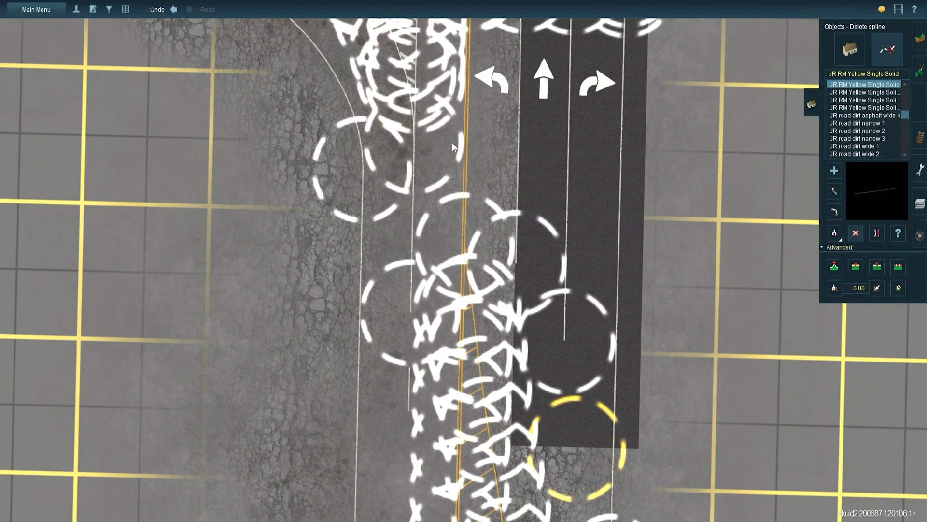
{"action": "key", "text": "Down"}
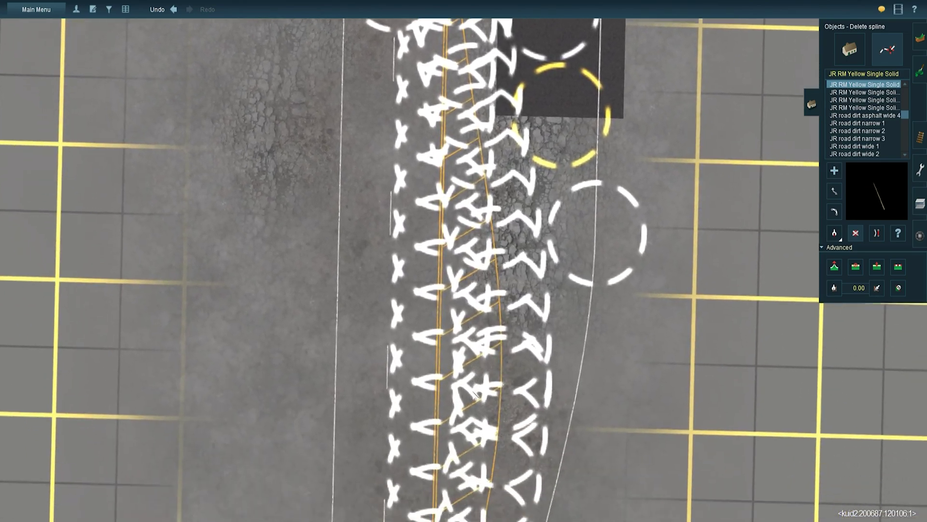
{"action": "left_click", "coordinate": [850, 48]}
{"action": "right_click_drag", "start_coordinate": [460, 274], "coordinate": [458, 314]}
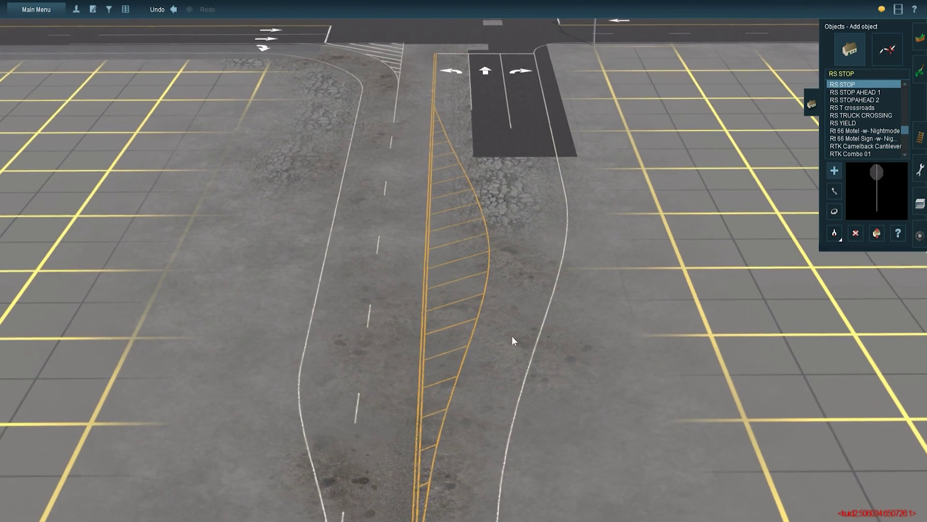
Step: Undo the last change and lay a JR RM Angled Parking Single Yellow L guide along the white line beside the right-turn lane
{"action": "key", "text": "ctrl+z"}
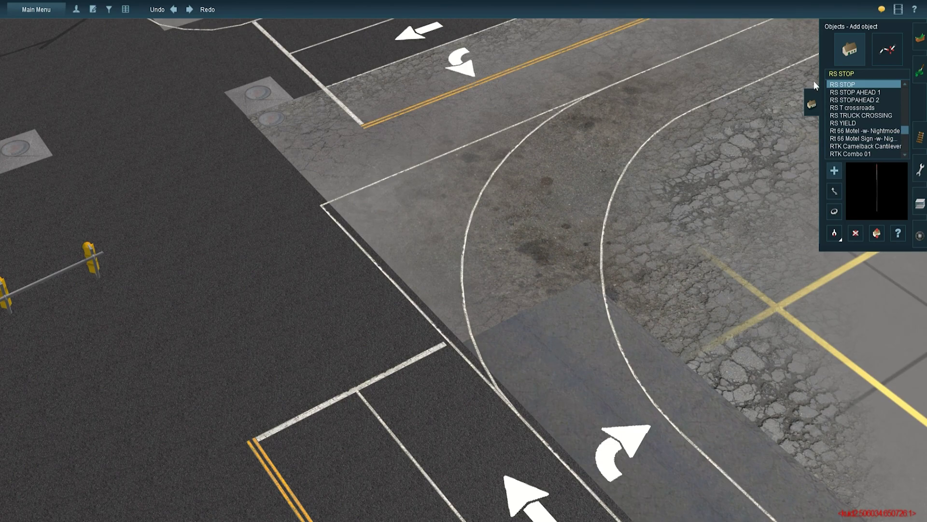
{"action": "left_click", "coordinate": [883, 51]}
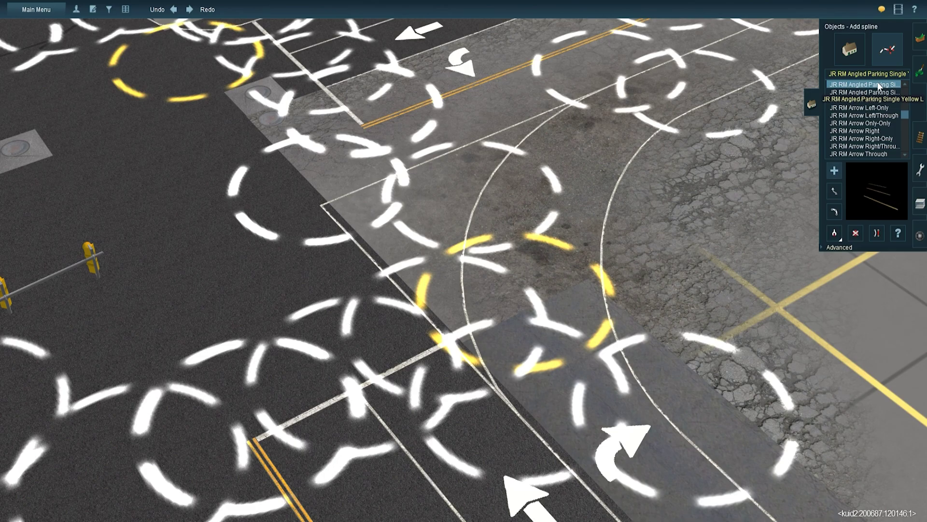
{"action": "key", "text": "Left"}
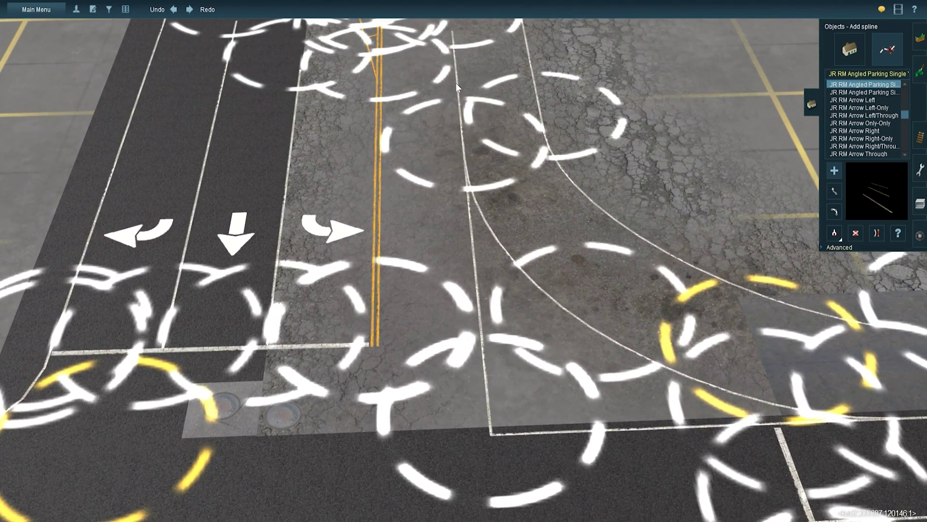
{"action": "left_click", "coordinate": [456, 83]}
{"action": "key", "text": "Up"}
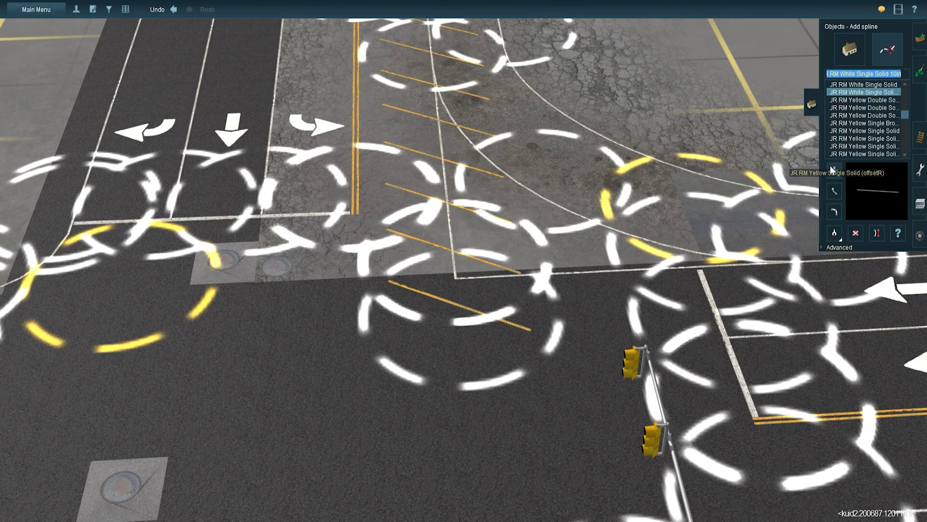
Step: Lay JR RM White Single Solid 10in hatch lines from the straight white line to the right-turn curve, following the yellow angled guides
{"action": "scroll", "coordinate": [493, 201], "scroll_direction": "up", "scroll_amount": 5}
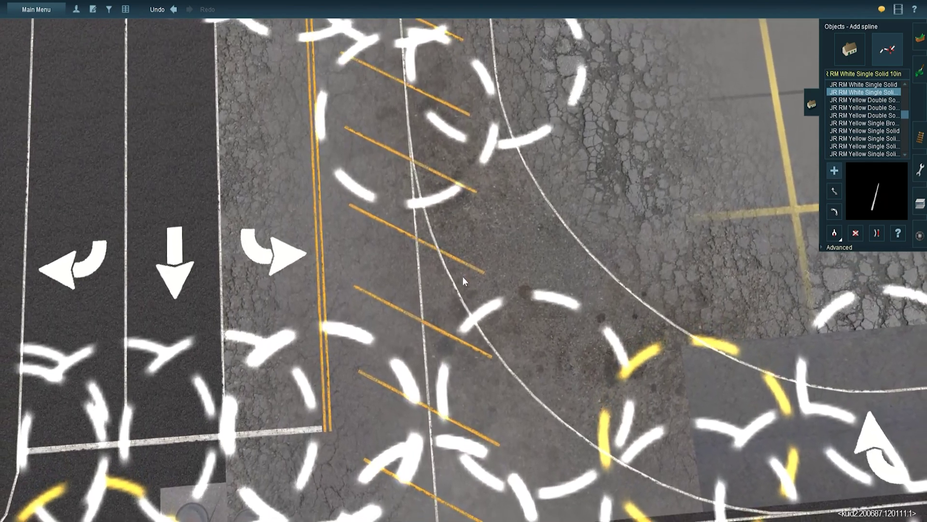
{"action": "scroll", "coordinate": [463, 276], "scroll_direction": "up", "scroll_amount": 5}
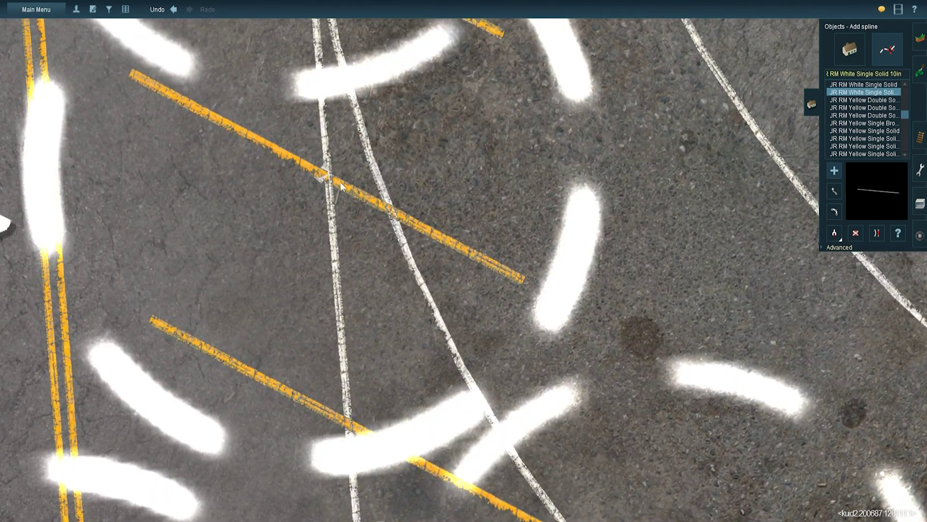
{"action": "left_click", "coordinate": [389, 210]}
{"action": "key", "text": "Up"}
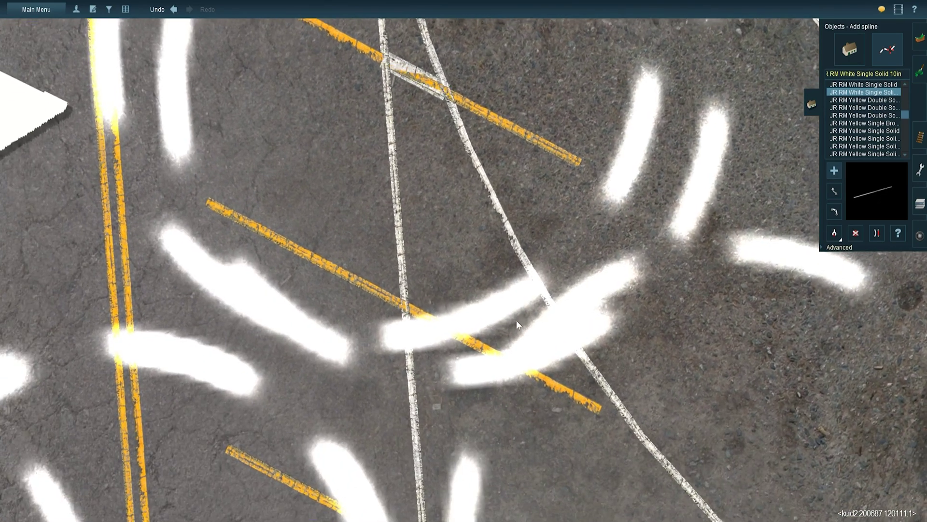
{"action": "key", "text": "Up"}
{"action": "key", "text": "Up"}
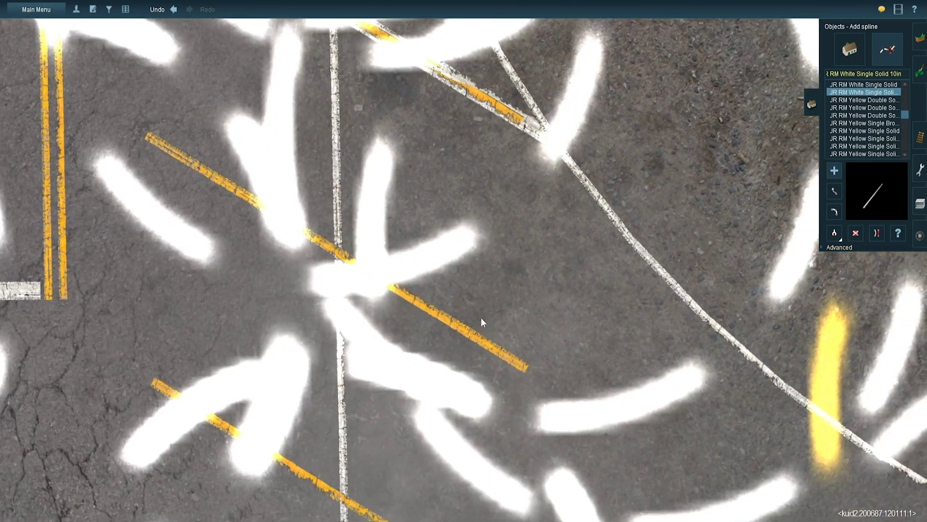
{"action": "scroll", "coordinate": [497, 310], "scroll_direction": "down", "scroll_amount": 5}
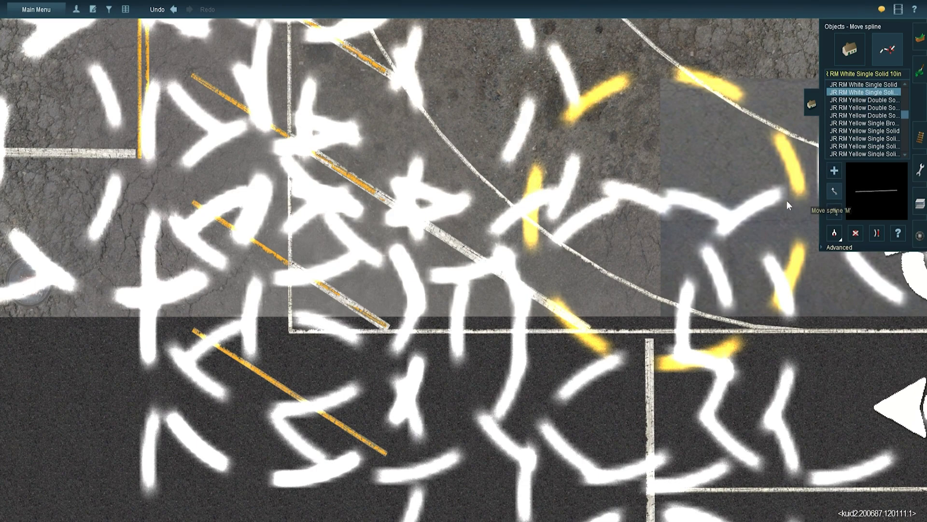
Step: Shift the ends of the yellow angled-parking guide along the straight white line so its stripes fall between the white hatch lines
{"action": "scroll", "coordinate": [786, 201], "scroll_direction": "down", "scroll_amount": 3}
{"action": "key", "text": "Up"}
{"action": "key", "text": "Left"}
{"action": "scroll", "coordinate": [418, 335], "scroll_direction": "up", "scroll_amount": 3}
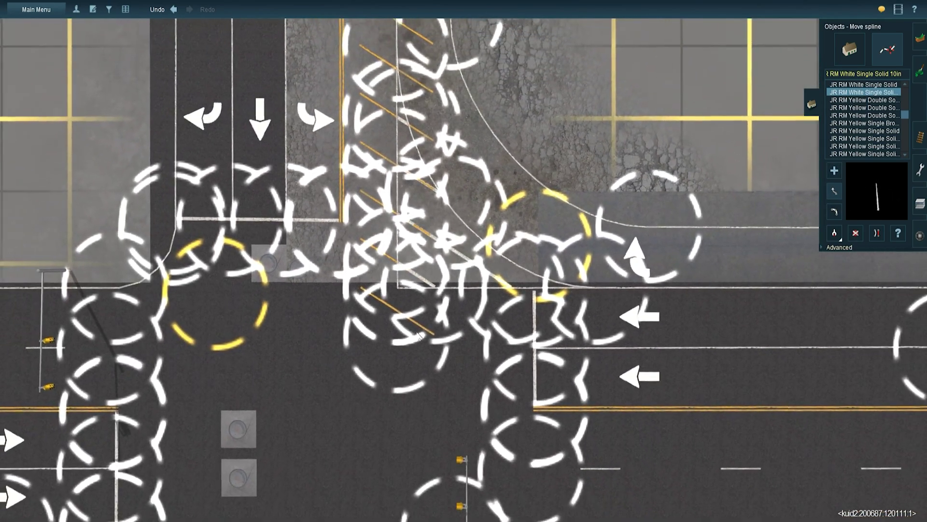
{"action": "scroll", "coordinate": [408, 337], "scroll_direction": "down", "scroll_amount": 1}
{"action": "left_click_drag", "start_coordinate": [398, 338], "coordinate": [403, 323]}
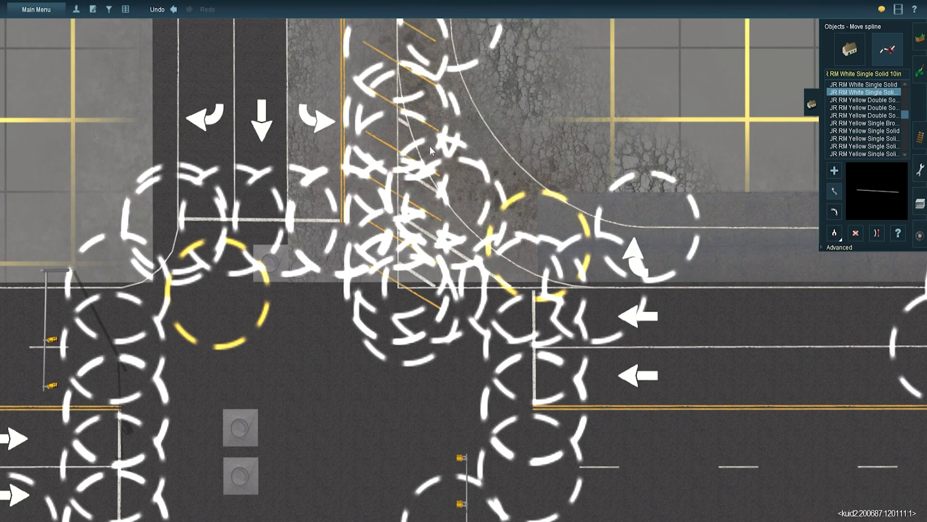
{"action": "scroll", "coordinate": [429, 146], "scroll_direction": "up", "scroll_amount": 5}
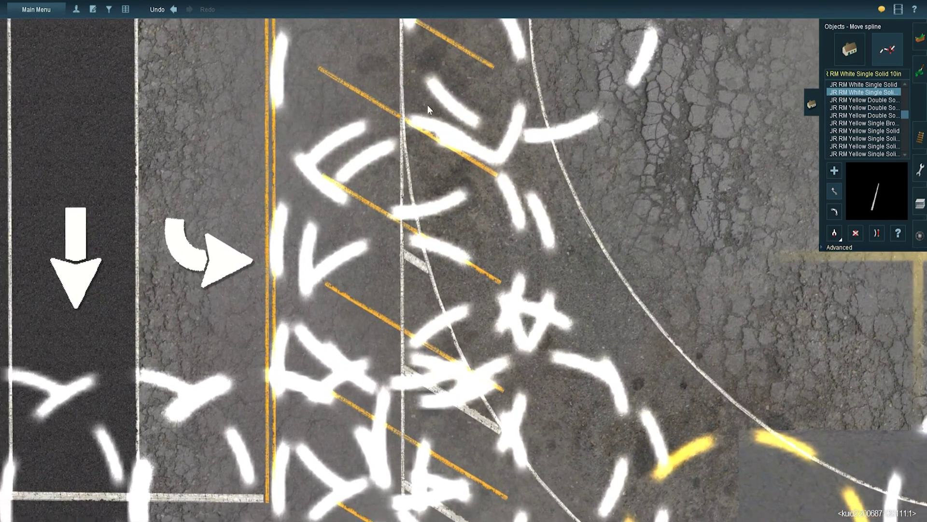
{"action": "scroll", "coordinate": [427, 106], "scroll_direction": "down", "scroll_amount": 6}
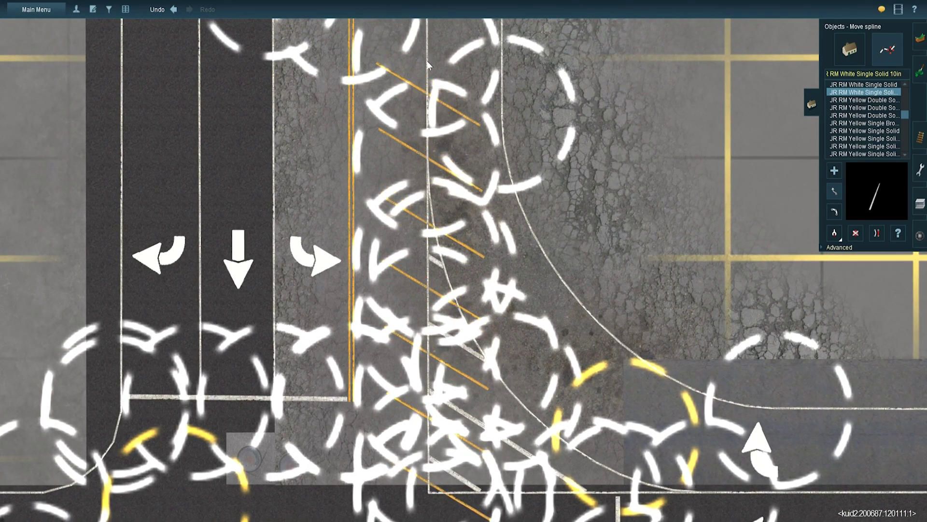
{"action": "left_click_drag", "start_coordinate": [427, 62], "coordinate": [430, 67]}
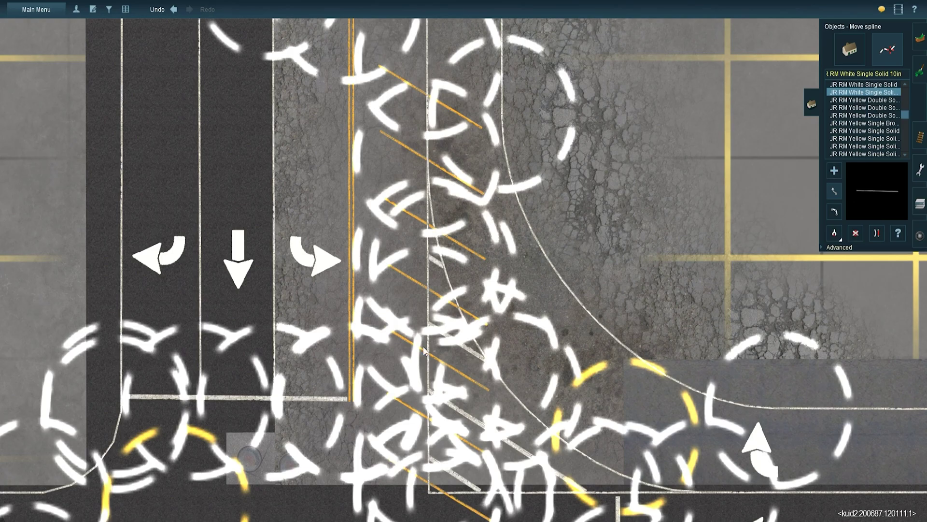
{"action": "left_click_drag", "start_coordinate": [424, 351], "coordinate": [431, 515]}
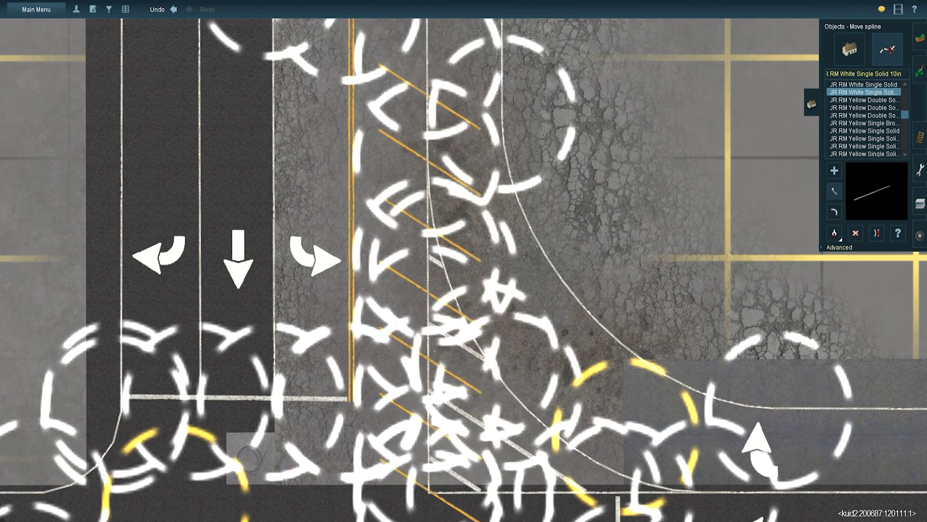
Step: Add white 10in hatch lines along the shifted guide stripes to fill the gaps between the existing hatch lines
{"action": "scroll", "coordinate": [463, 308], "scroll_direction": "up", "scroll_amount": 10}
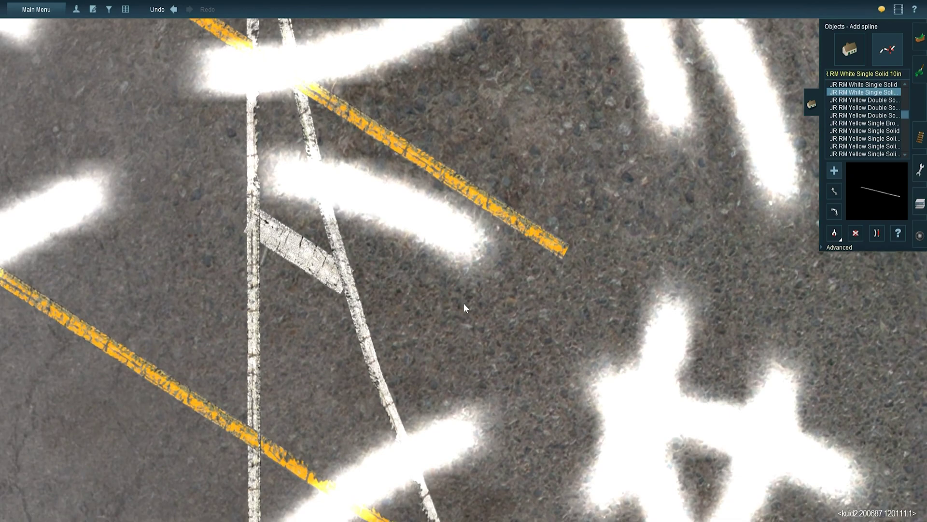
{"action": "mouse_move", "coordinate": [464, 307]}
{"action": "right_mouse_down"}
{"action": "mouse_move", "coordinate": [350, 204]}
{"action": "mouse_move", "coordinate": [244, 219]}
{"action": "mouse_move", "coordinate": [480, 301]}
{"action": "right_mouse_up"}
{"action": "scroll", "coordinate": [570, 332], "scroll_direction": "down", "scroll_amount": 10}
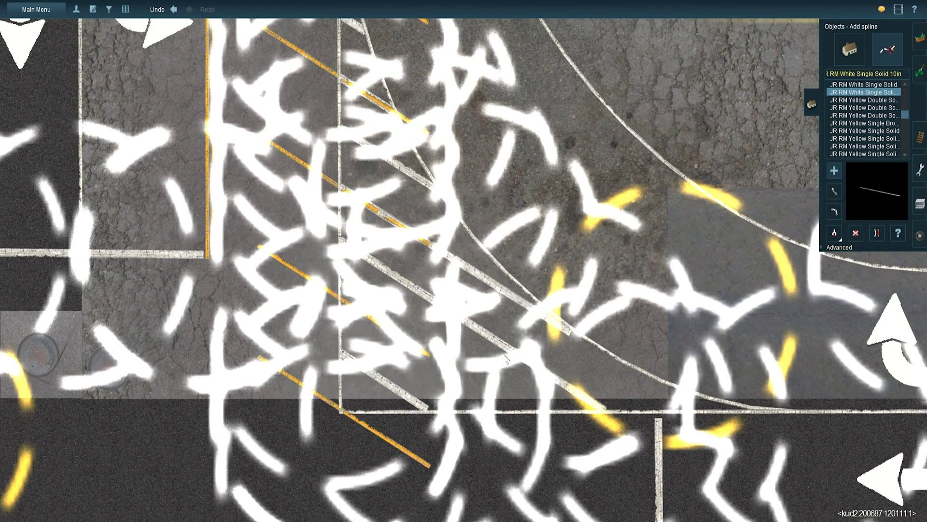
Step: Delete the yellow angled-parking guide and switch to object placement to hide the spline markers and view the finished hatching
{"action": "left_click", "coordinate": [355, 434]}
{"action": "left_click", "coordinate": [844, 57]}
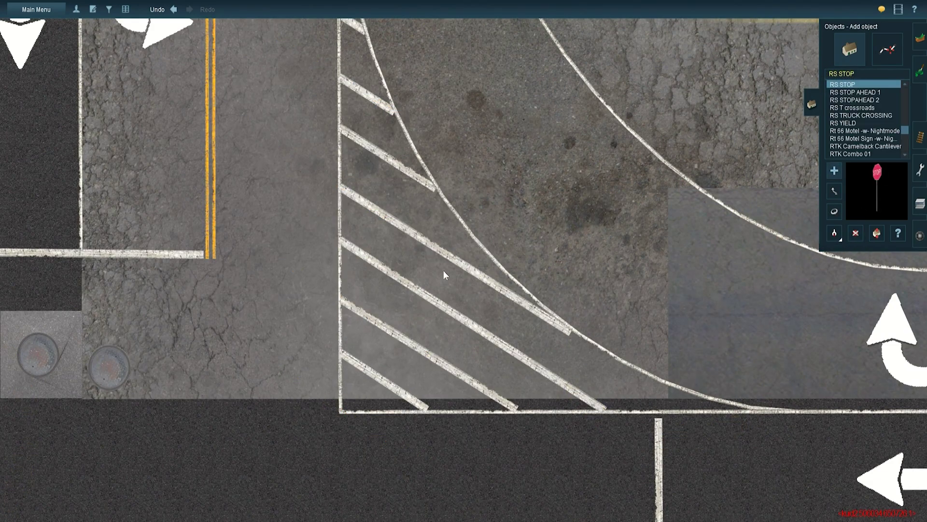
{"action": "scroll", "coordinate": [444, 274], "scroll_direction": "down", "scroll_amount": 5}
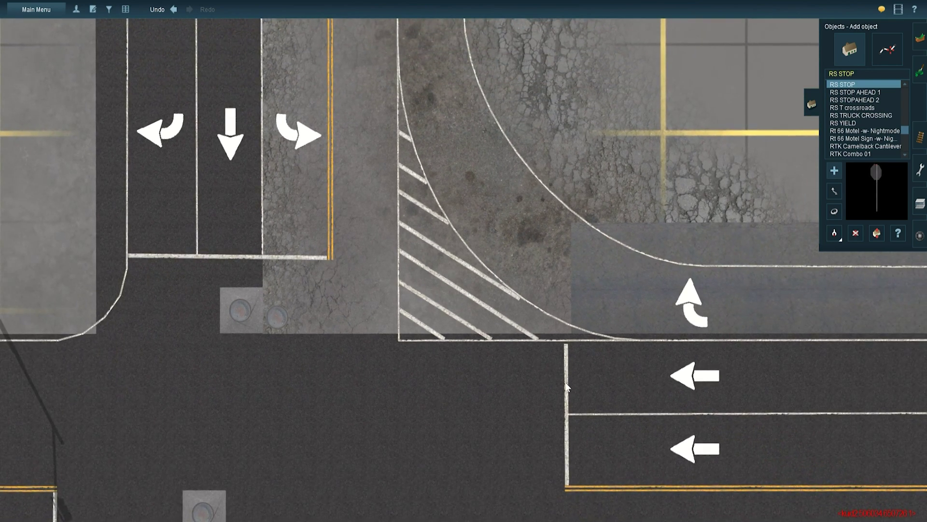